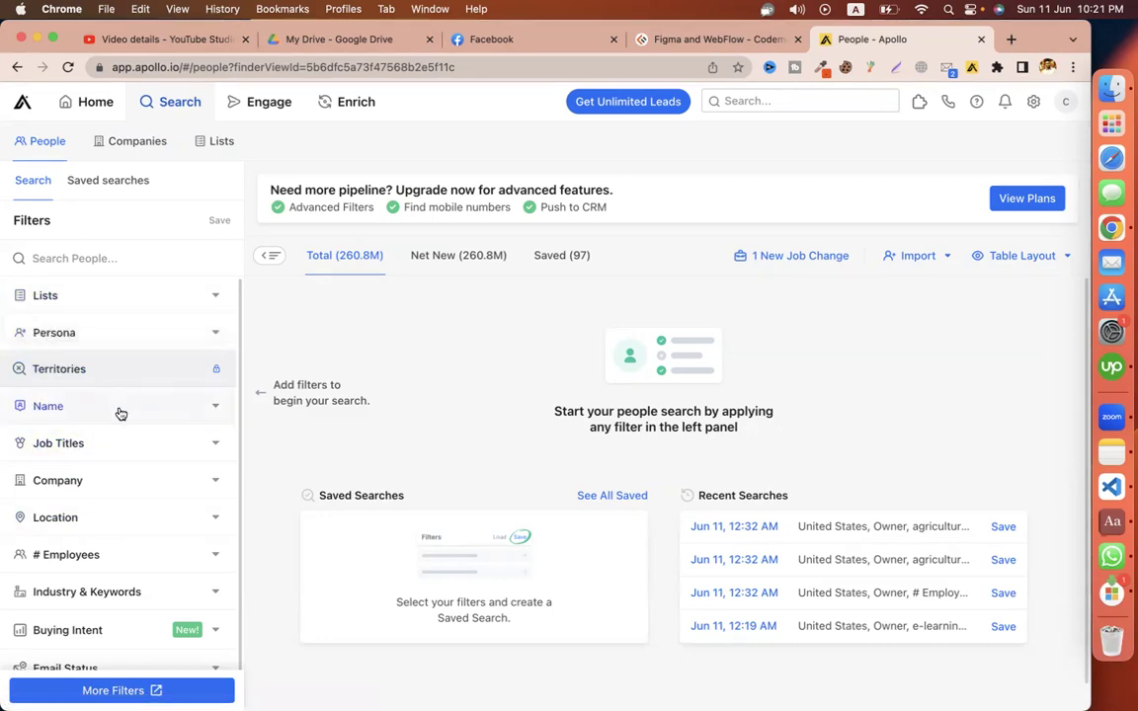
# Filter the people search by the job title "director"
pyautogui.click(122, 443)
pyautogui.click(99, 502)
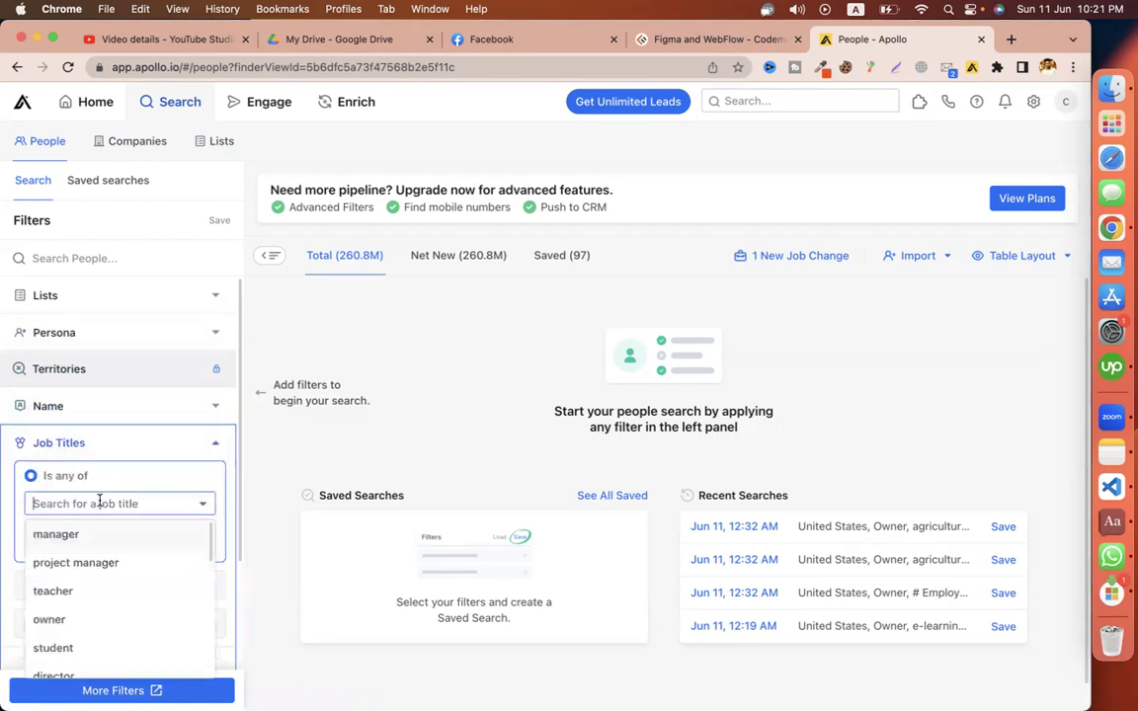
pyautogui.write('d')
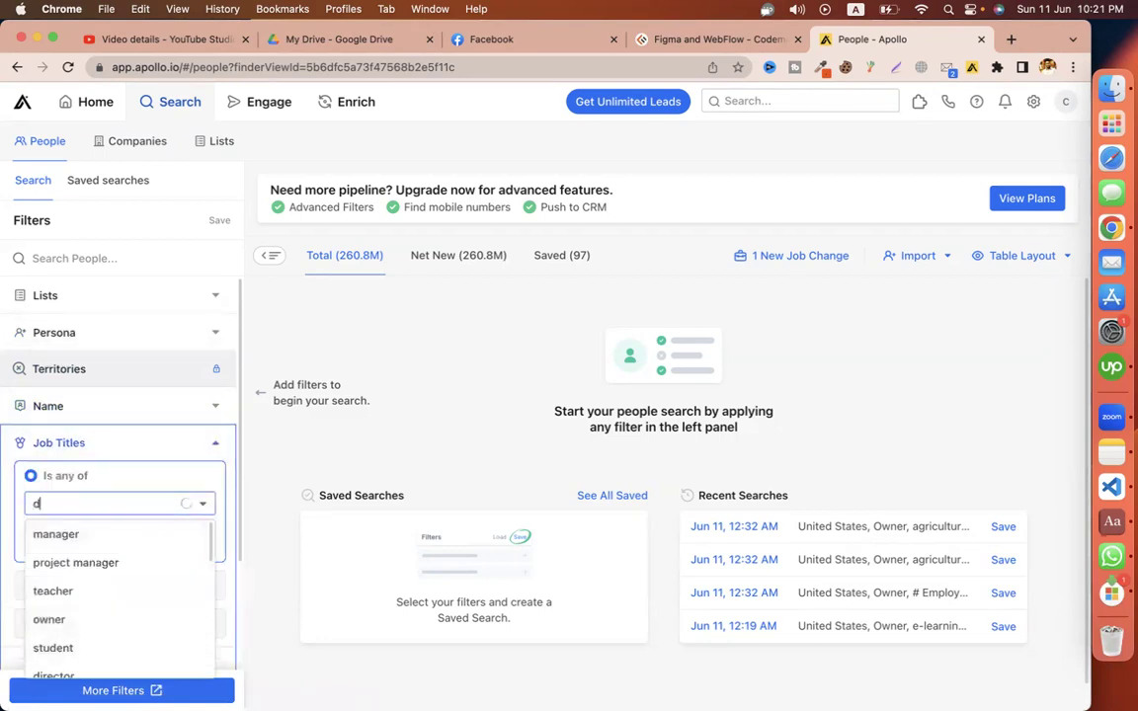
pyautogui.write('irector')
pyautogui.click(71, 540)
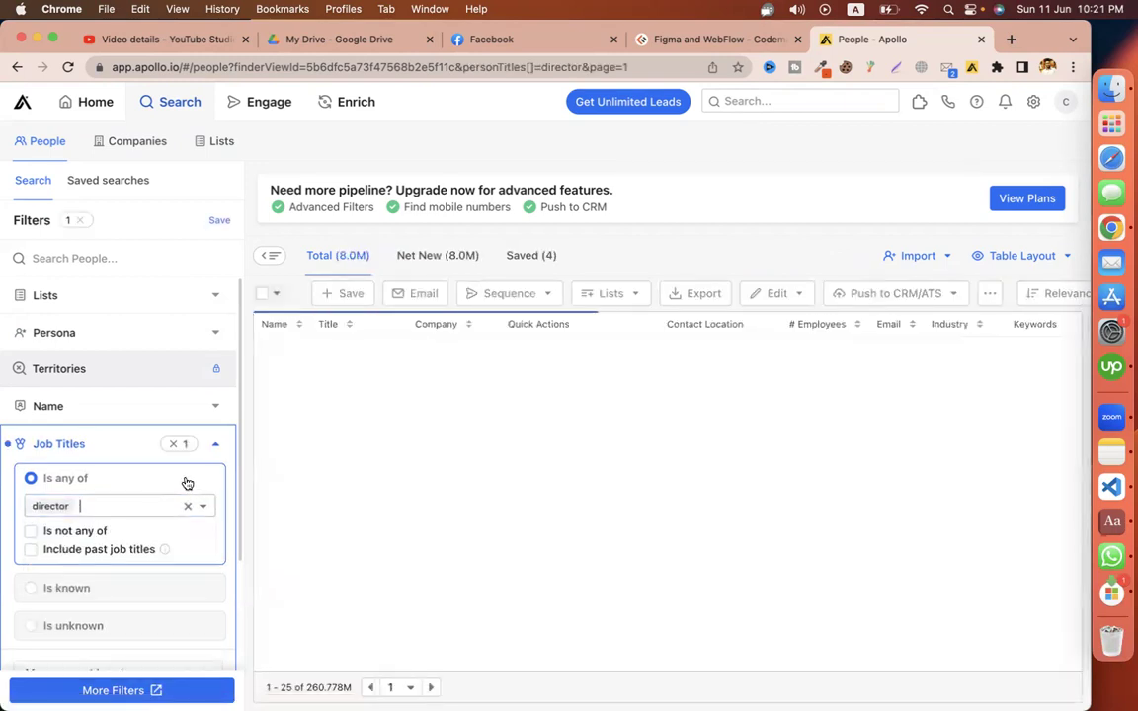
pyautogui.click(215, 444)
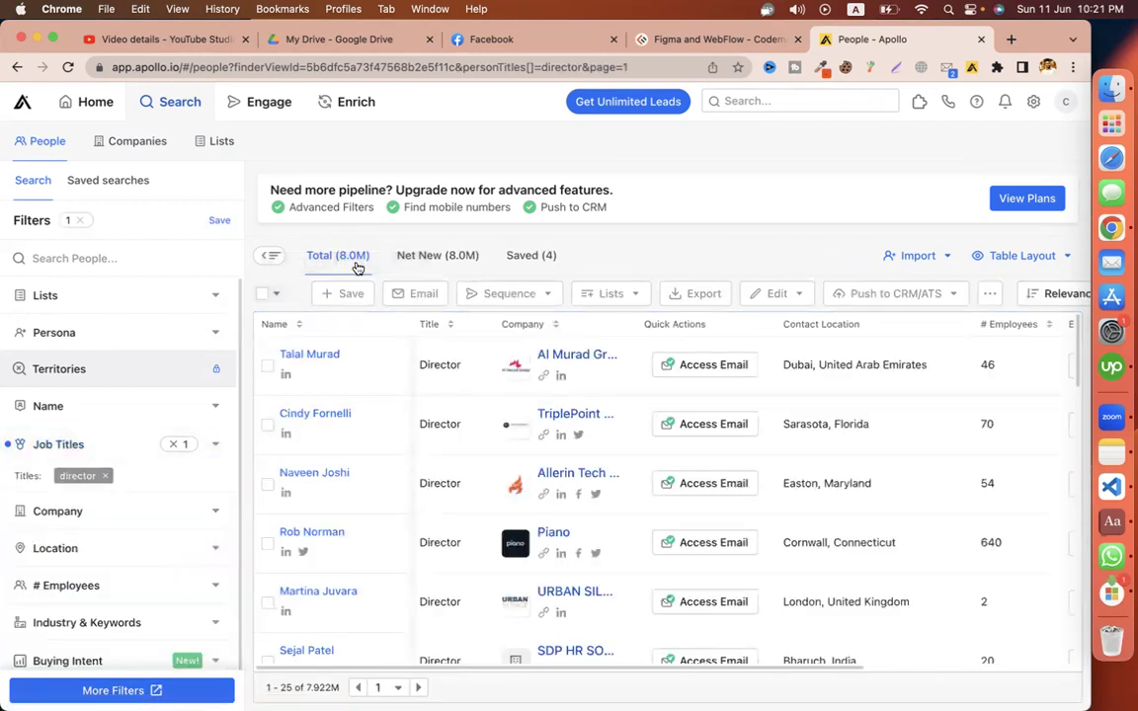
# Look up Dallas among the contact location filter's suggestions by searching for "dall"
pyautogui.scroll(-1, 175, 445)
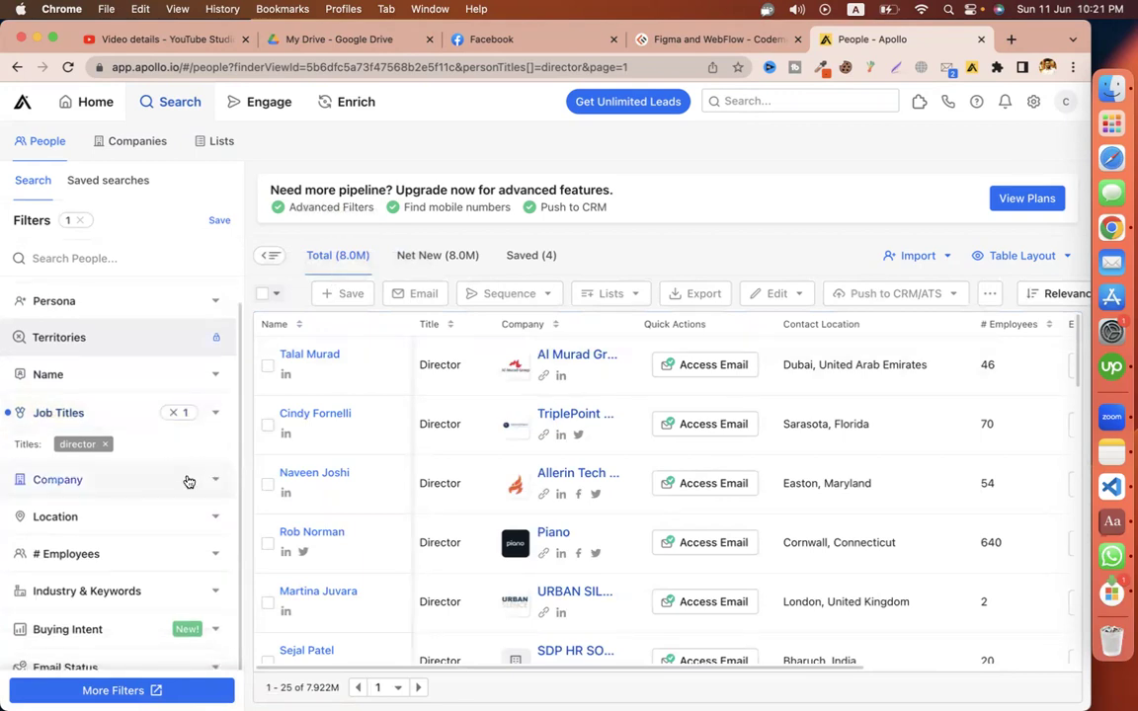
pyautogui.click(186, 478)
pyautogui.click(196, 478)
pyautogui.scroll(-2, 148, 440)
pyautogui.click(186, 444)
pyautogui.click(95, 558)
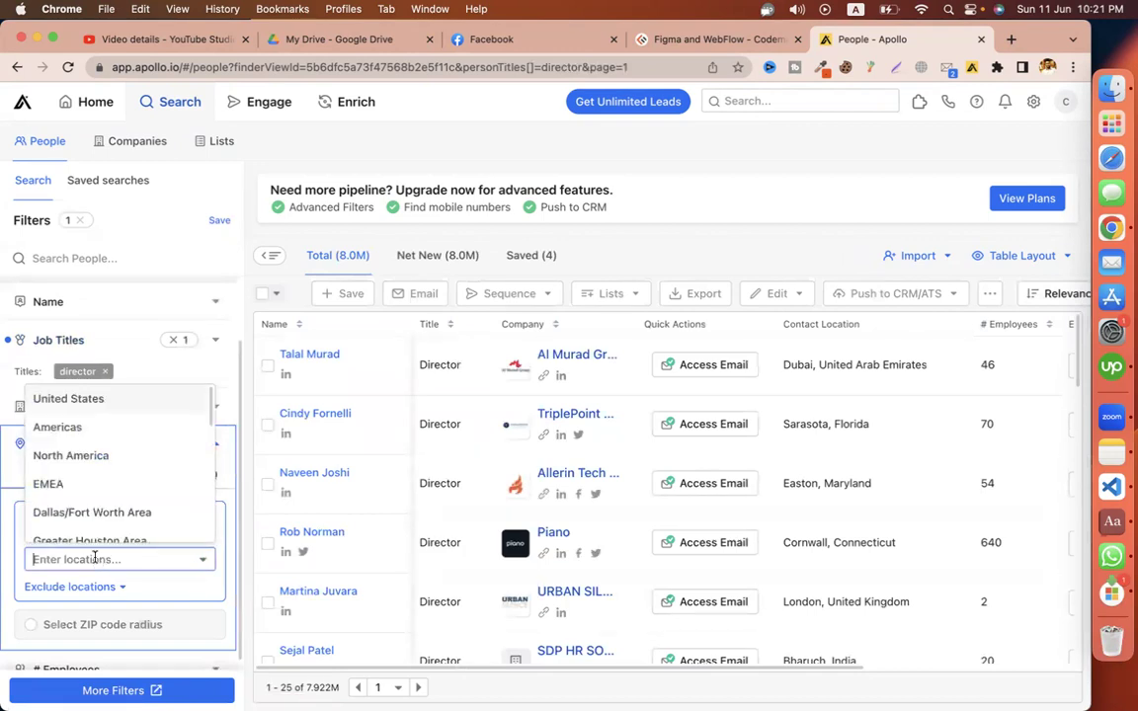
pyautogui.write('dall')
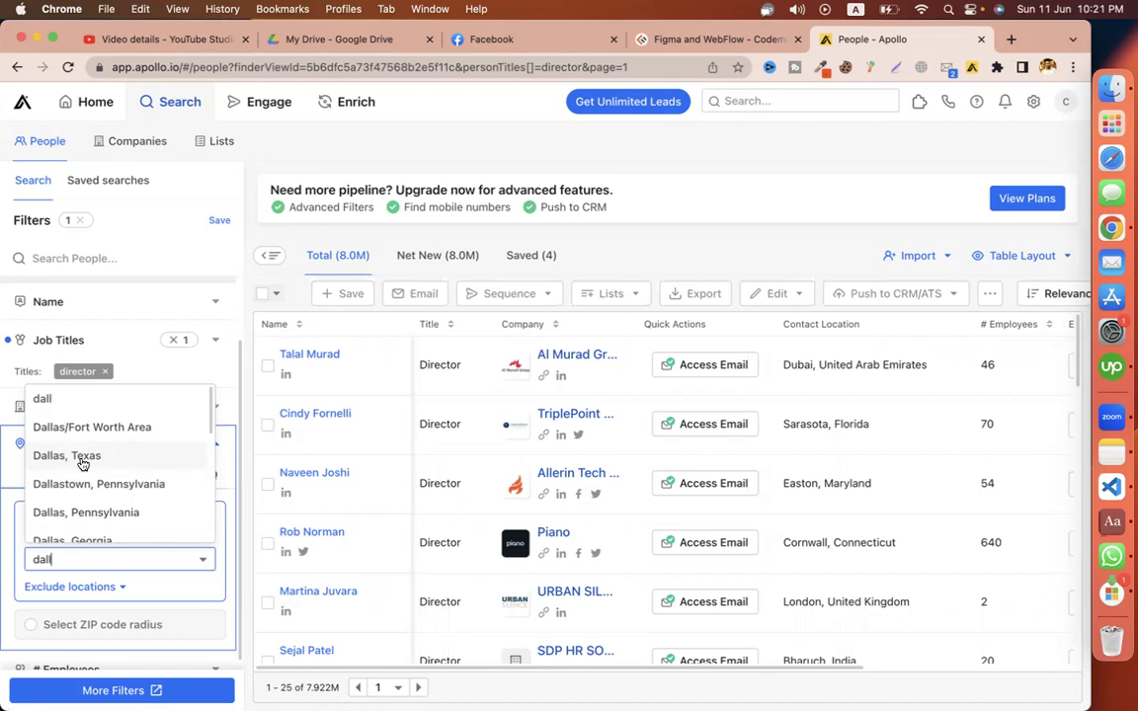
# Search Google for "dallas zips" in a new browser tab and copy the Dallas ZIP code 75001
pyautogui.click(1011, 39)
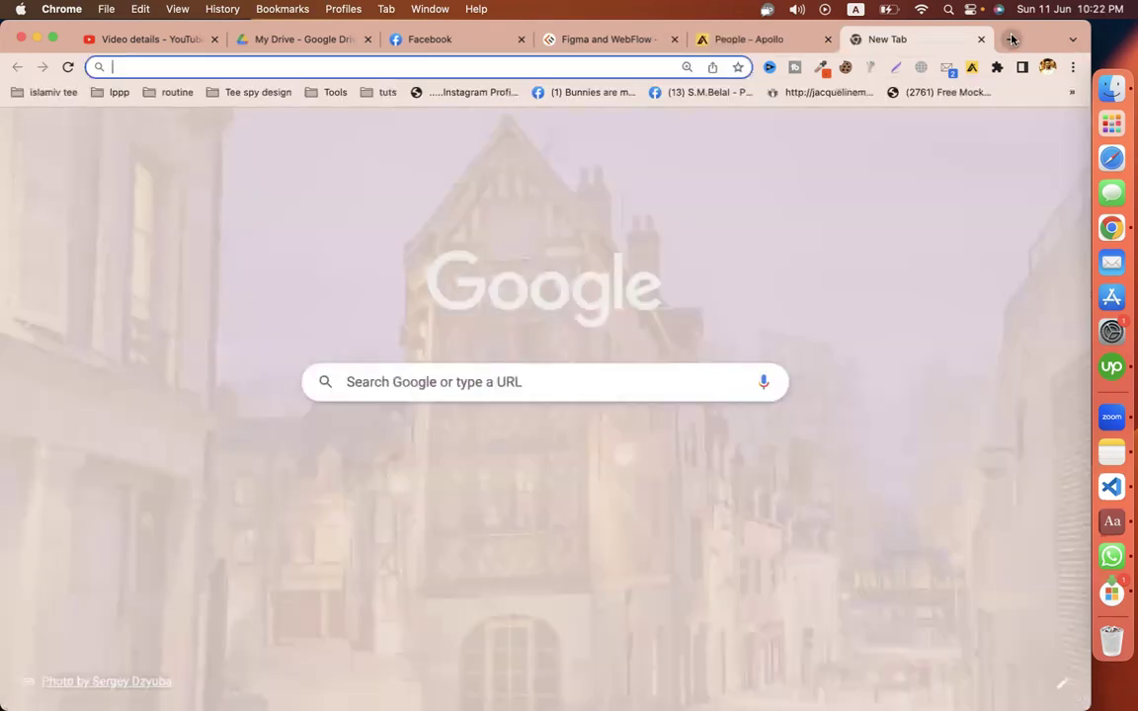
pyautogui.write('dallas zips')
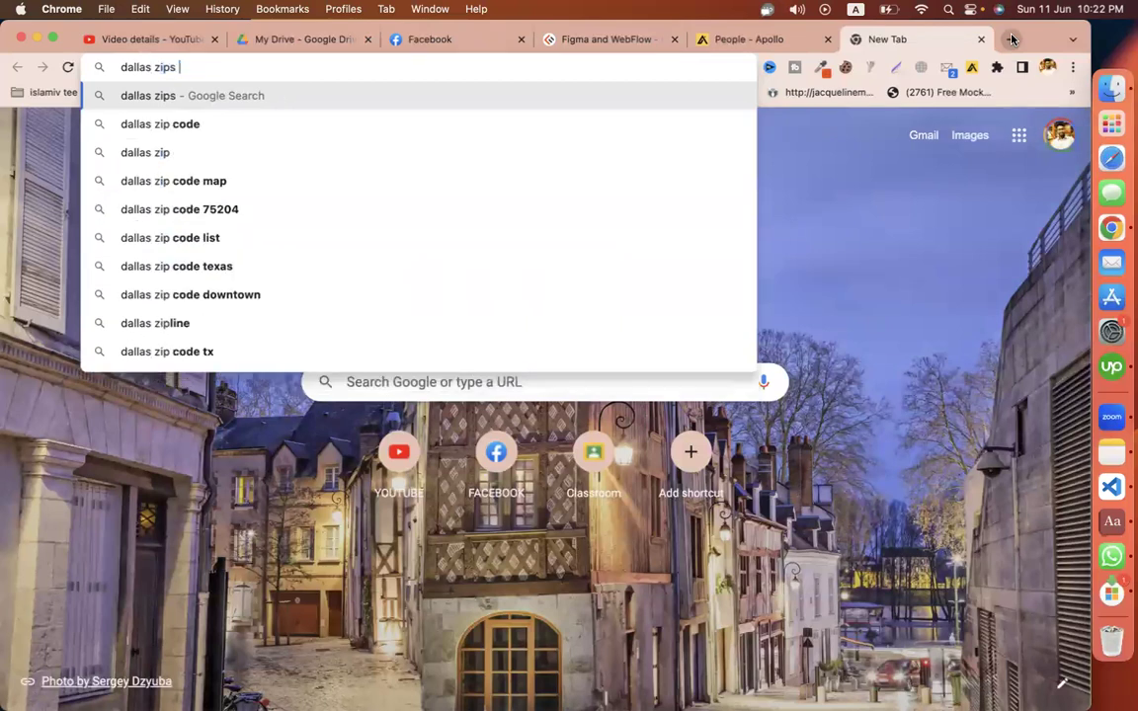
pyautogui.press('Return')
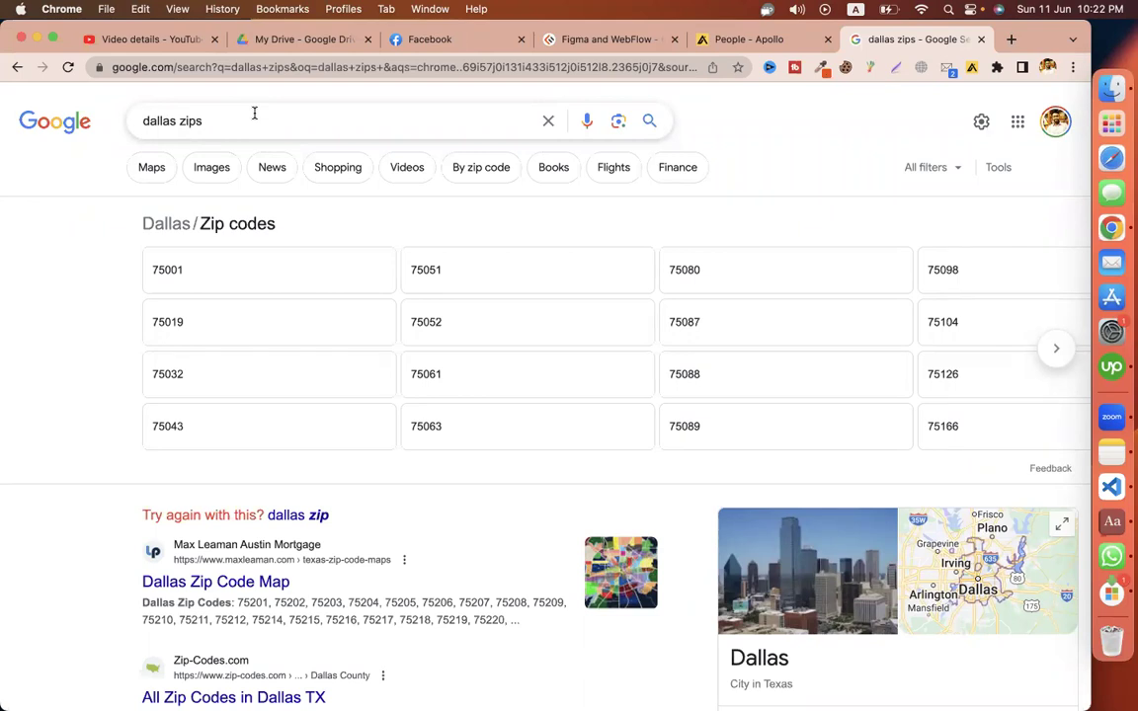
pyautogui.click(168, 278)
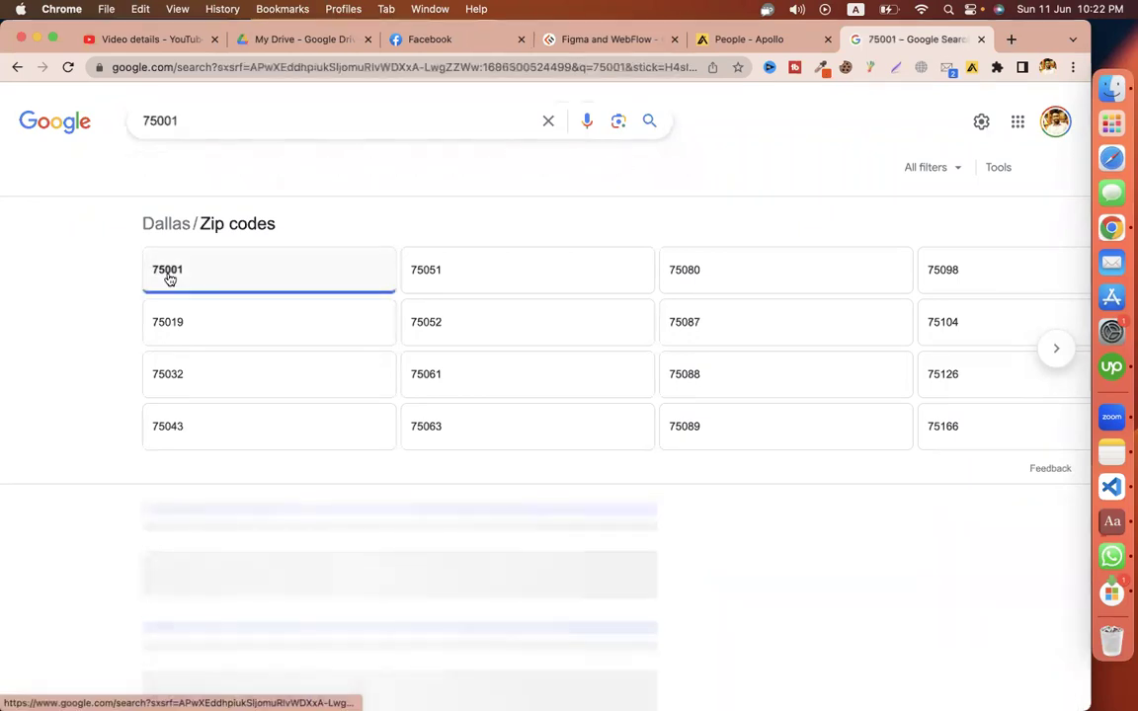
pyautogui.click(193, 121)
pyautogui.press('super+a')
pyautogui.press('super+c')
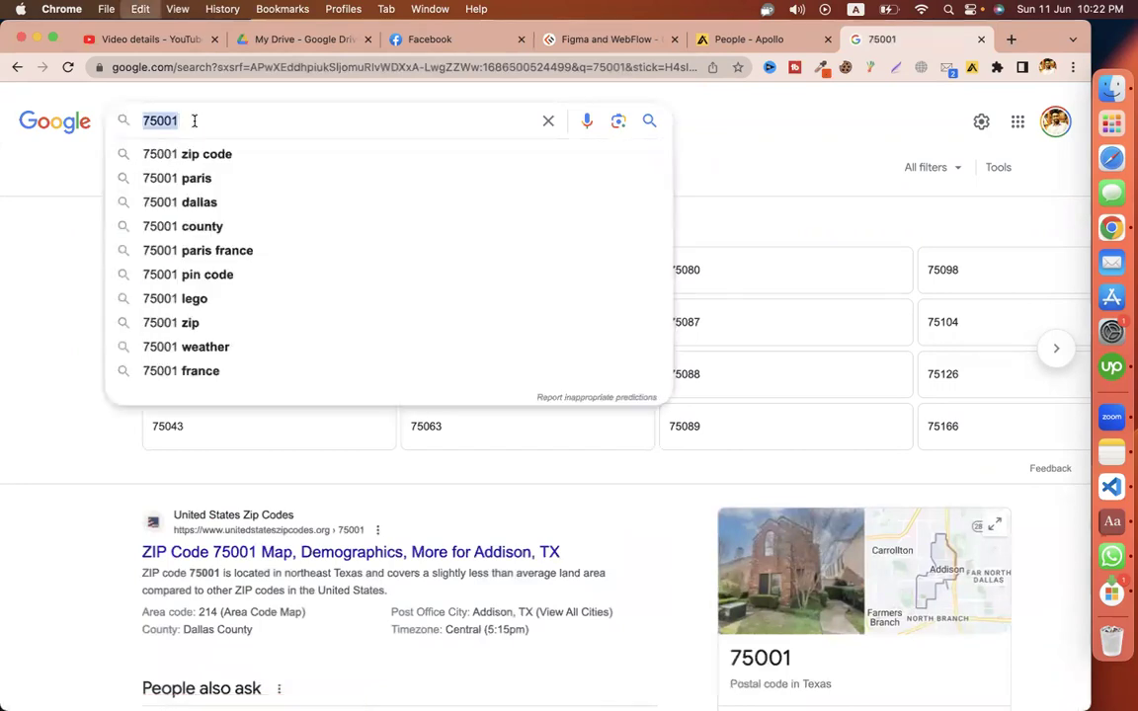
# Return to Apollo and filter the contacts' location by the copied ZIP code 75001
pyautogui.click(722, 47)
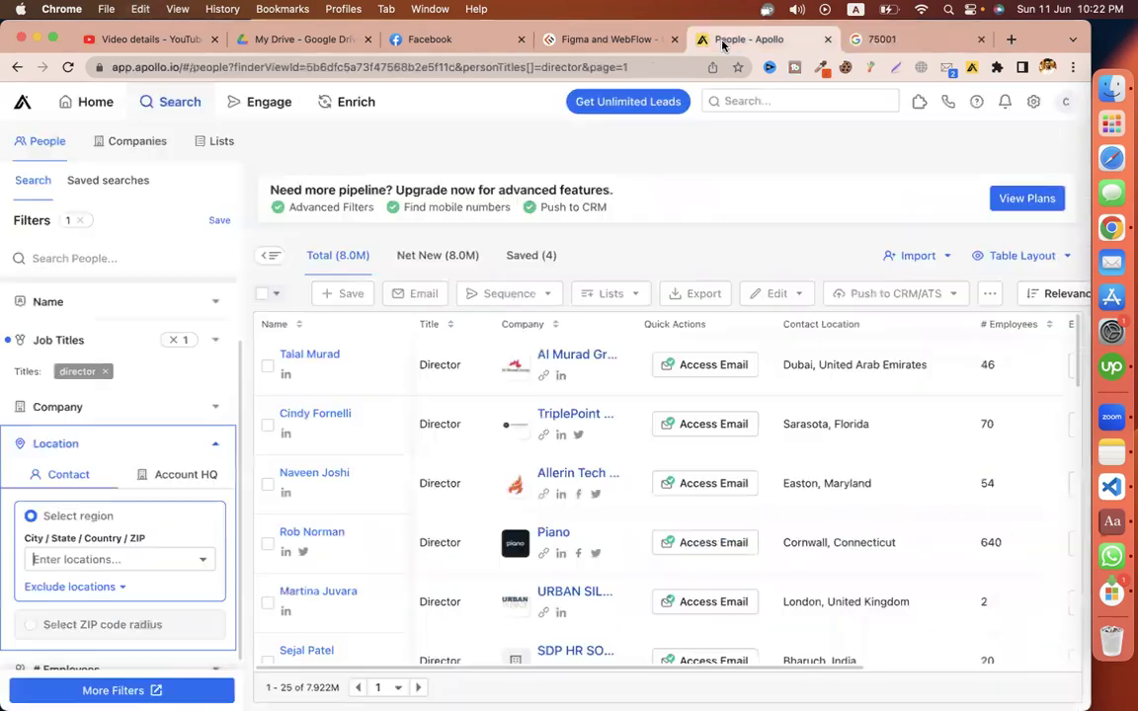
pyautogui.click(98, 560)
pyautogui.press('super+v')
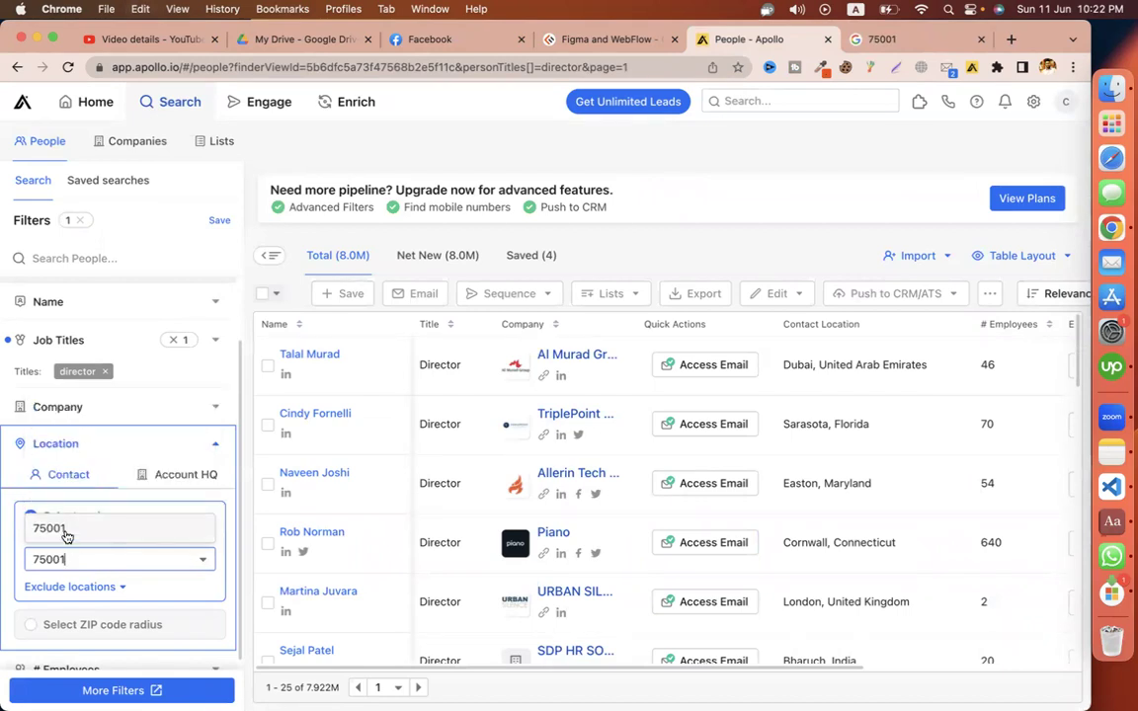
pyautogui.click(66, 535)
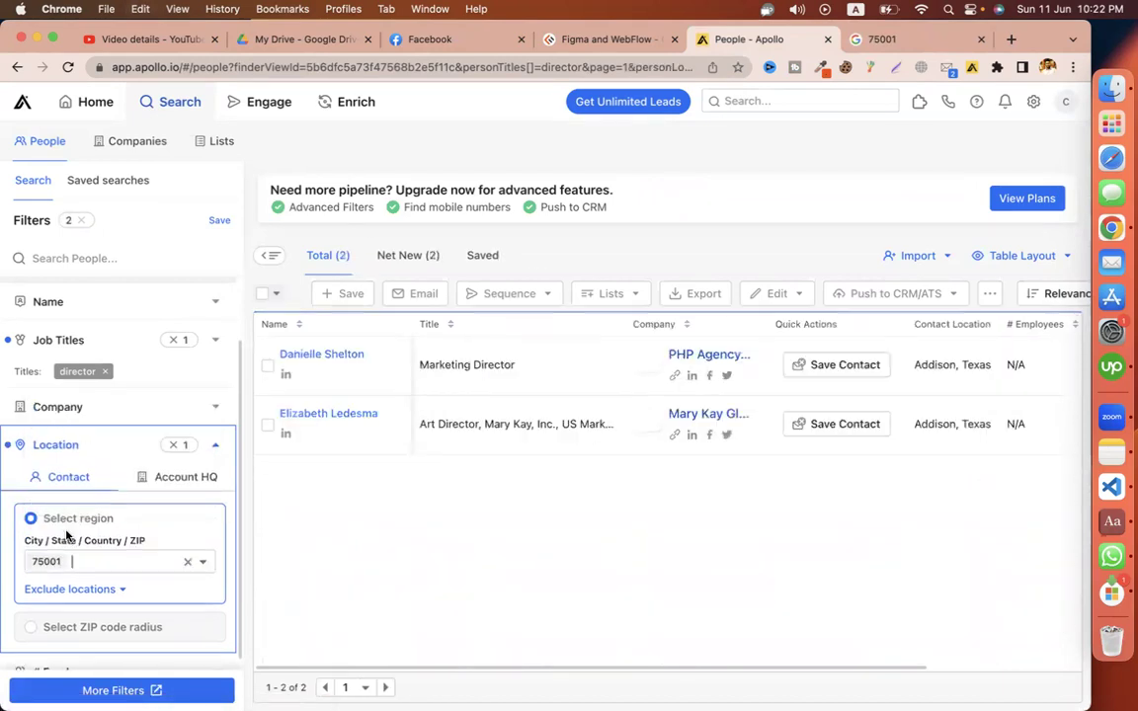
# Replace the ZIP code in the contact location filter with Dallas, Texas
pyautogui.click(187, 561)
pyautogui.click(147, 560)
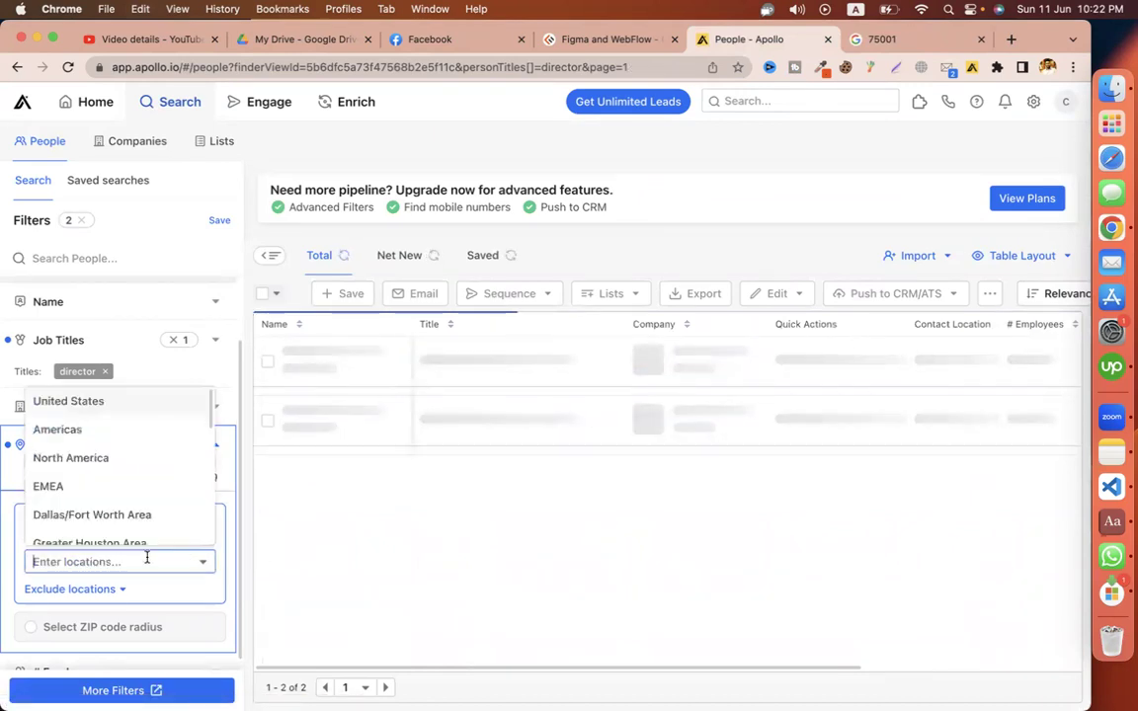
pyautogui.write('da')
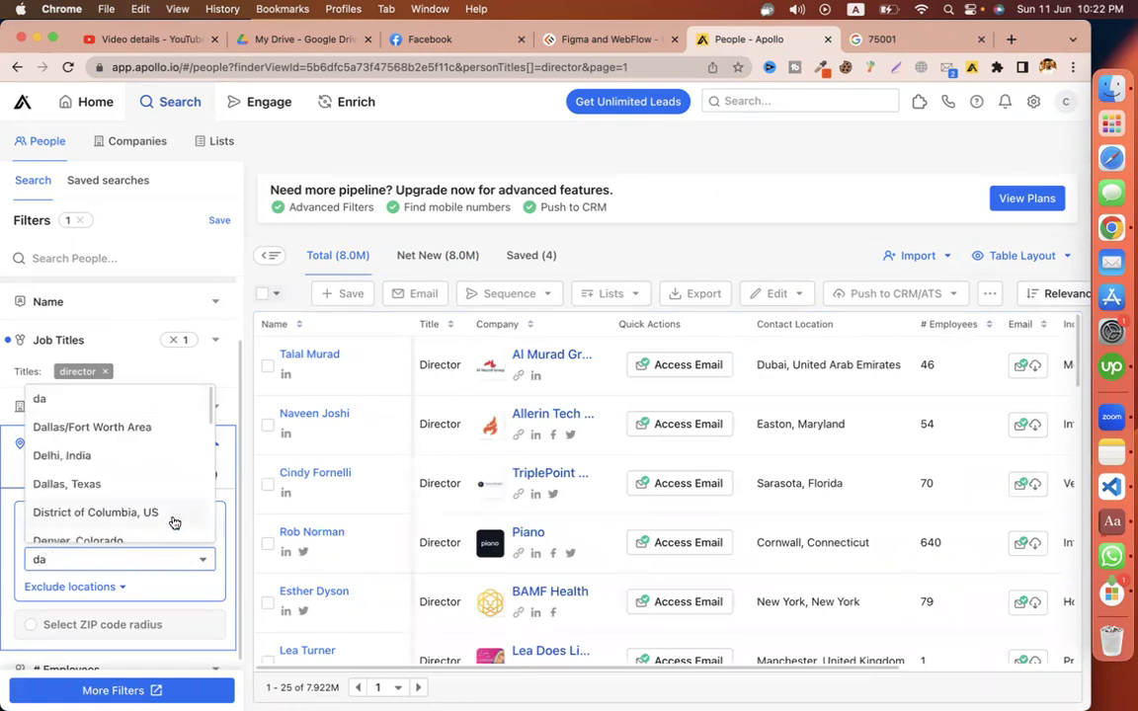
pyautogui.click(109, 486)
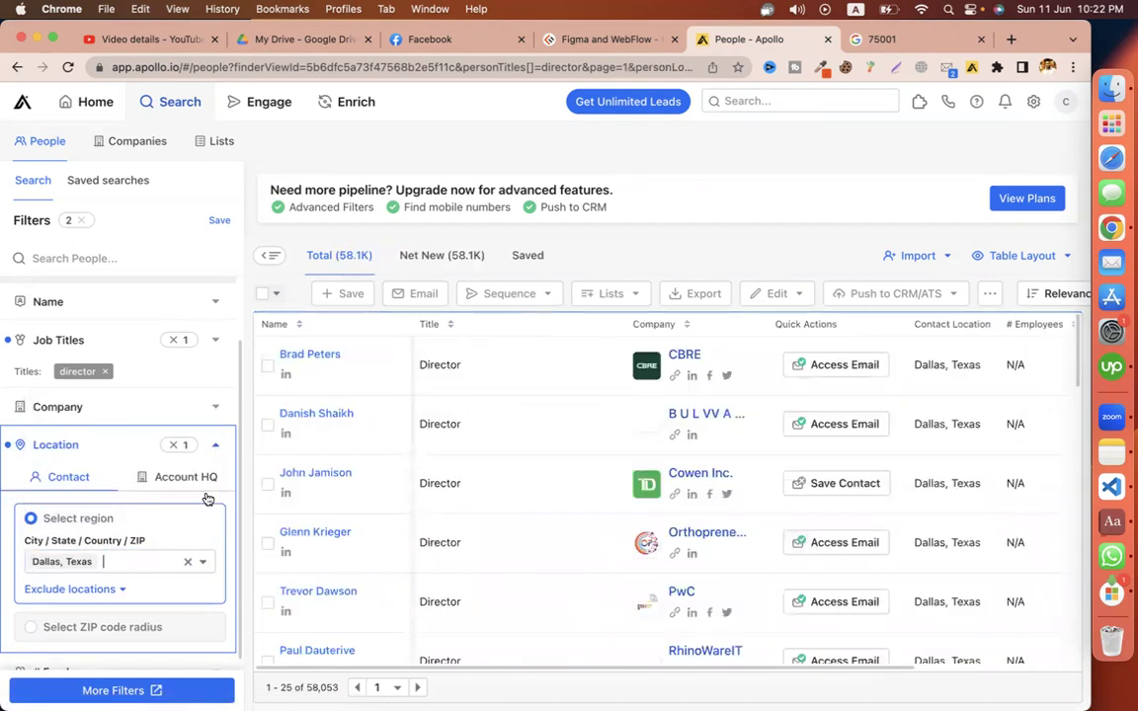
pyautogui.click(215, 445)
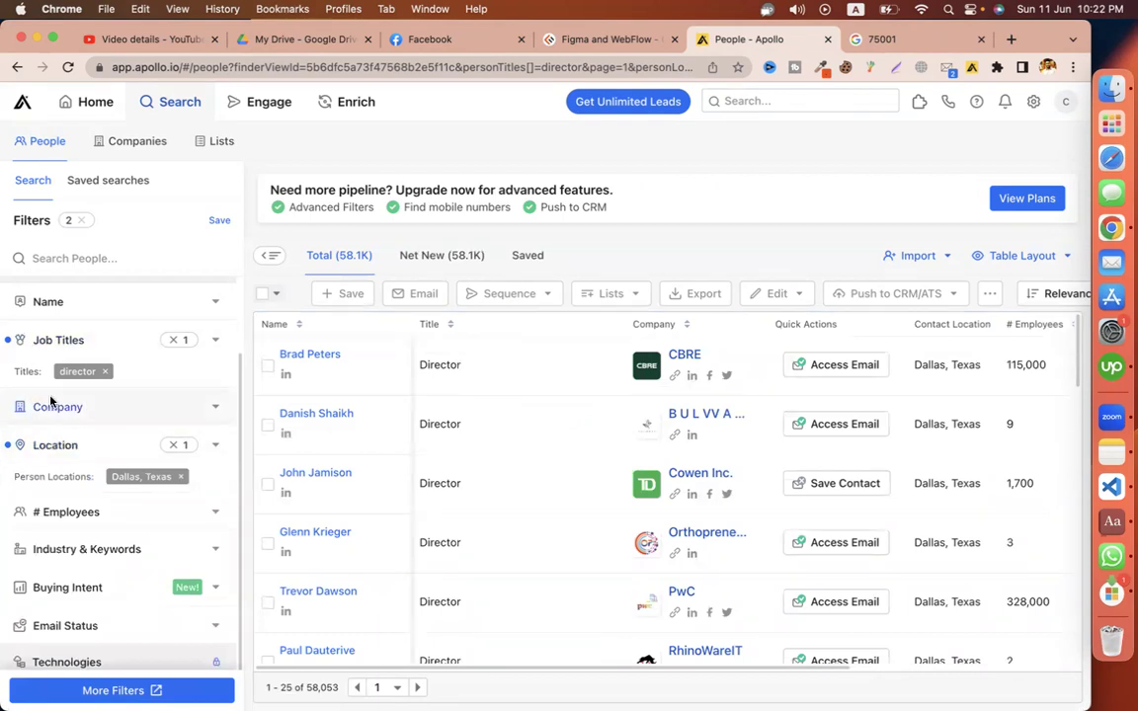
# Limit the number of employees to the predefined ranges 1-10, 11-20 and 21-50
pyautogui.scroll(-2, 65, 477)
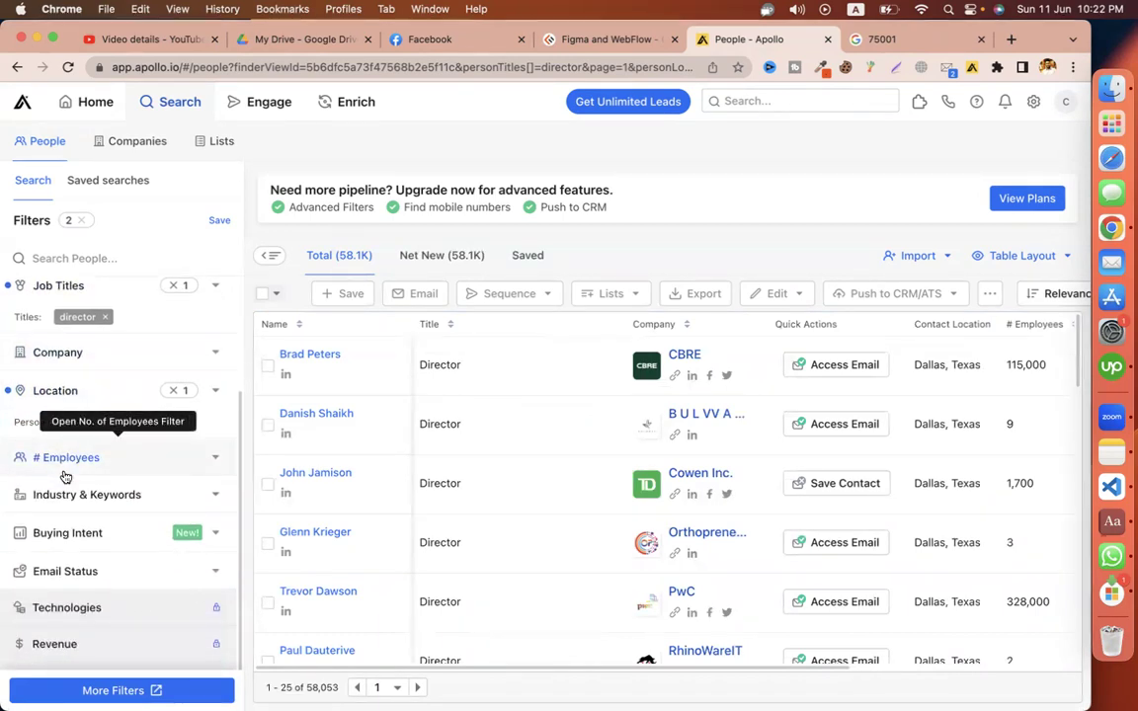
pyautogui.click(215, 460)
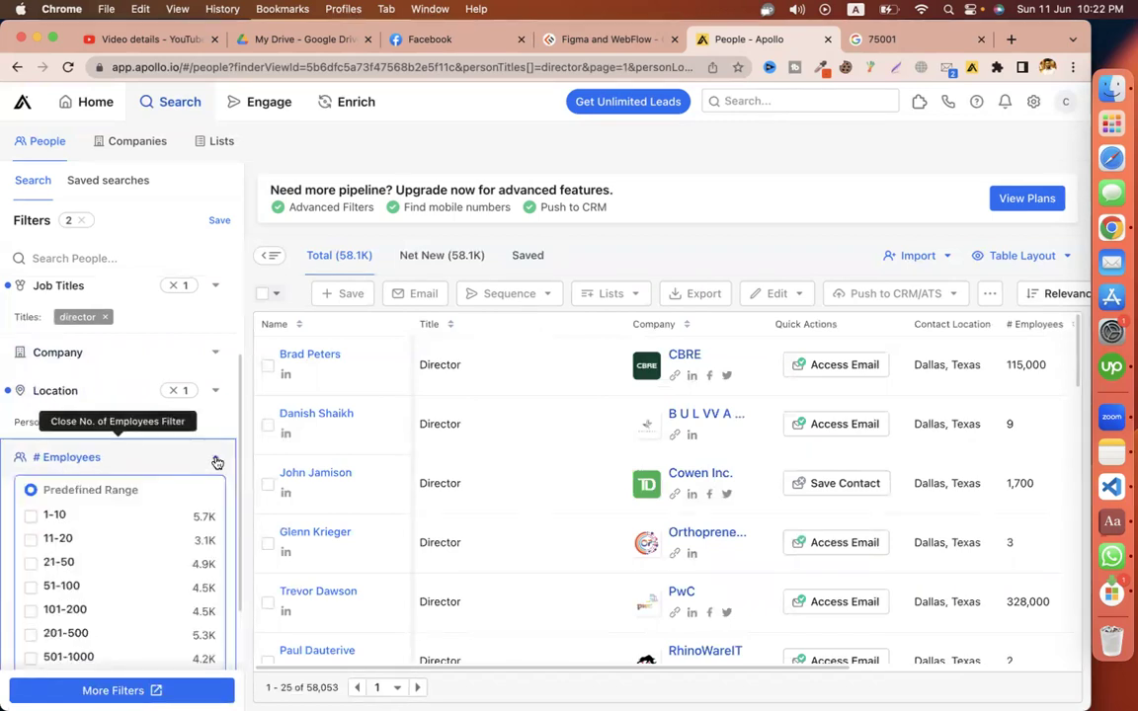
pyautogui.scroll(-1, 215, 460)
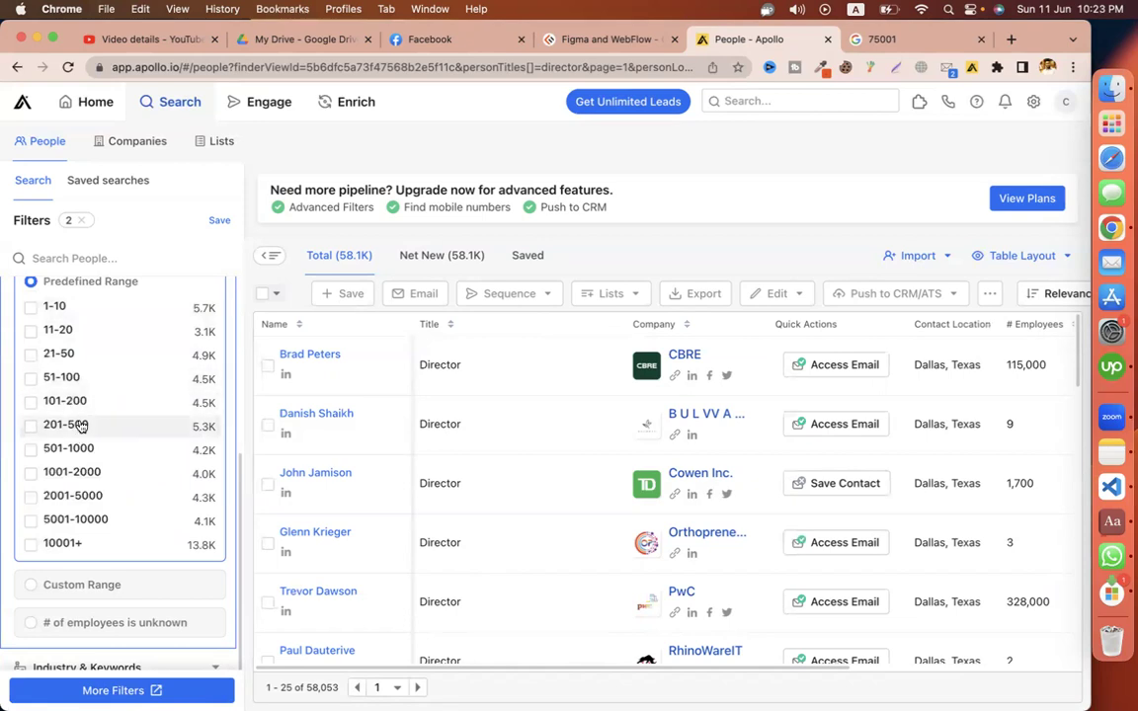
pyautogui.click(31, 307)
pyautogui.click(30, 331)
pyautogui.click(31, 354)
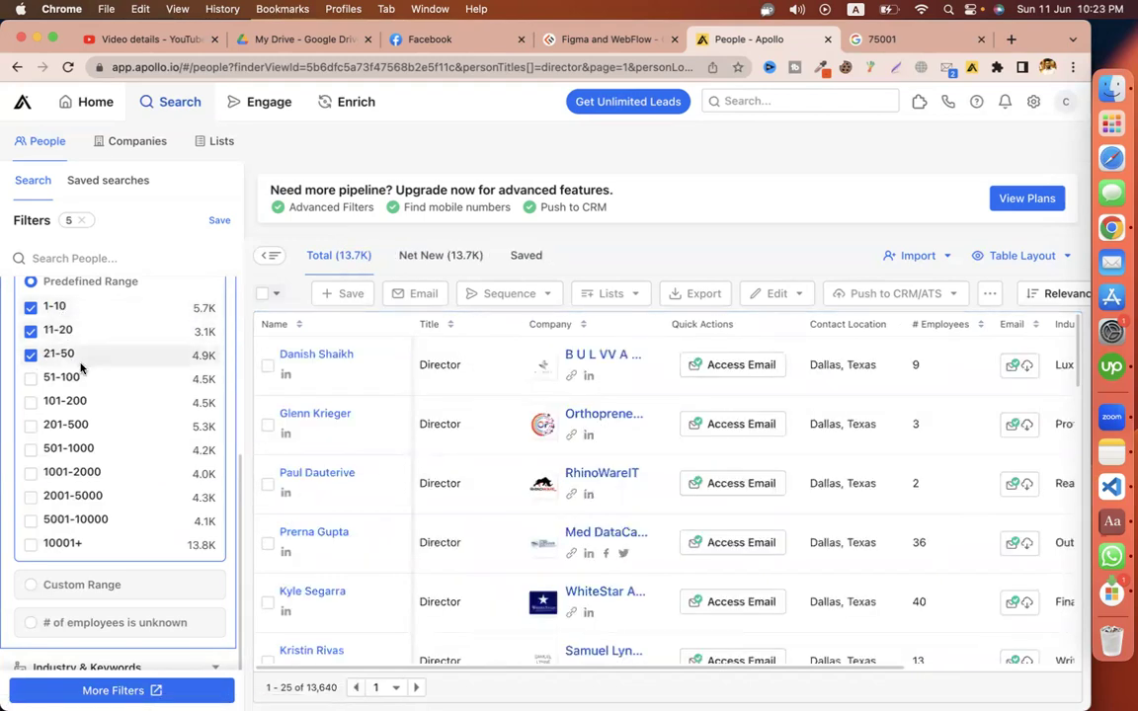
pyautogui.scroll(3, 112, 383)
pyautogui.scroll(1, 112, 383)
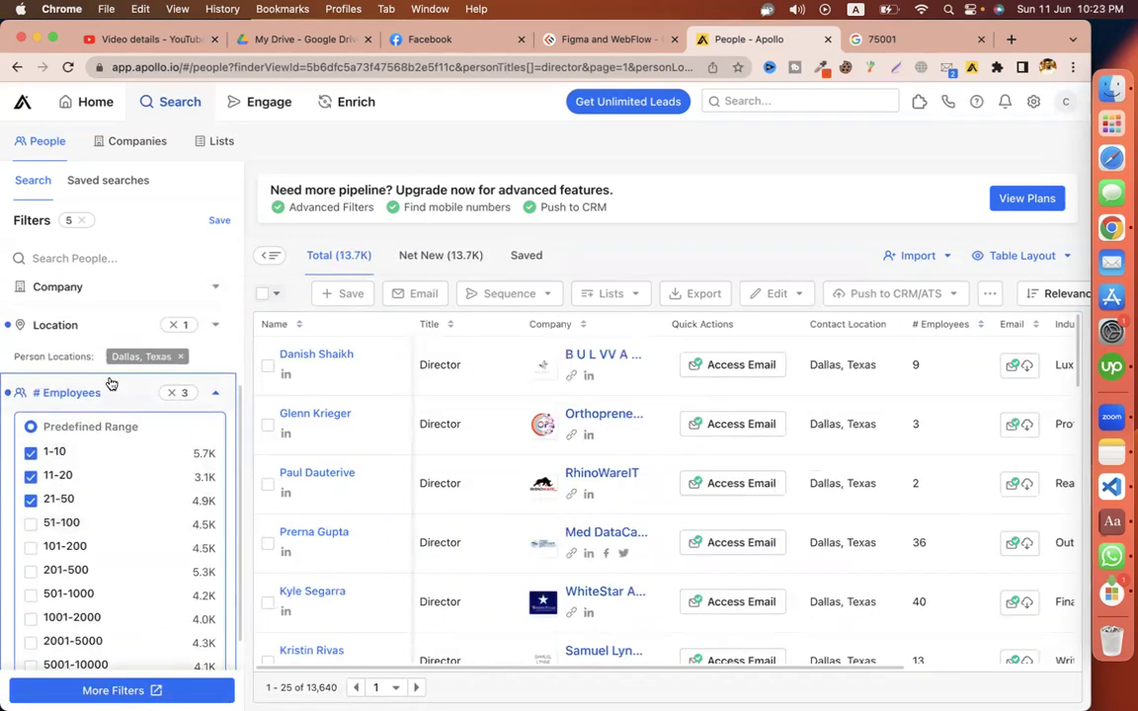
pyautogui.click(215, 393)
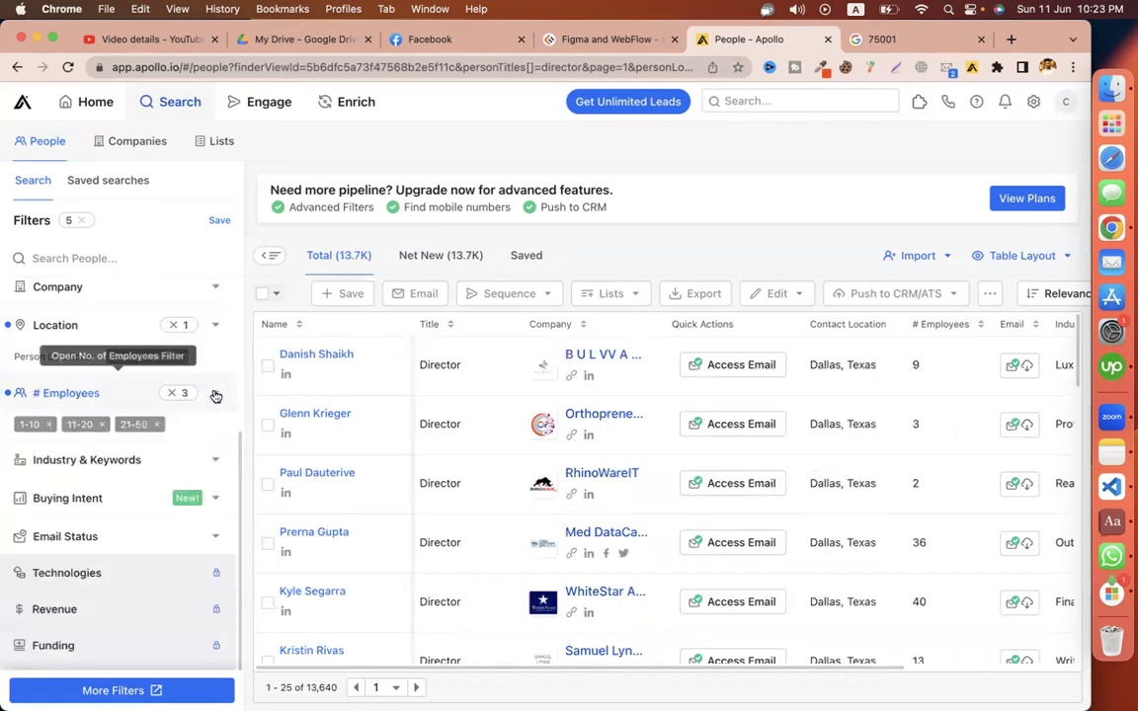
# Browse the list of industries and filter the people search by the construction industry
pyautogui.click(216, 460)
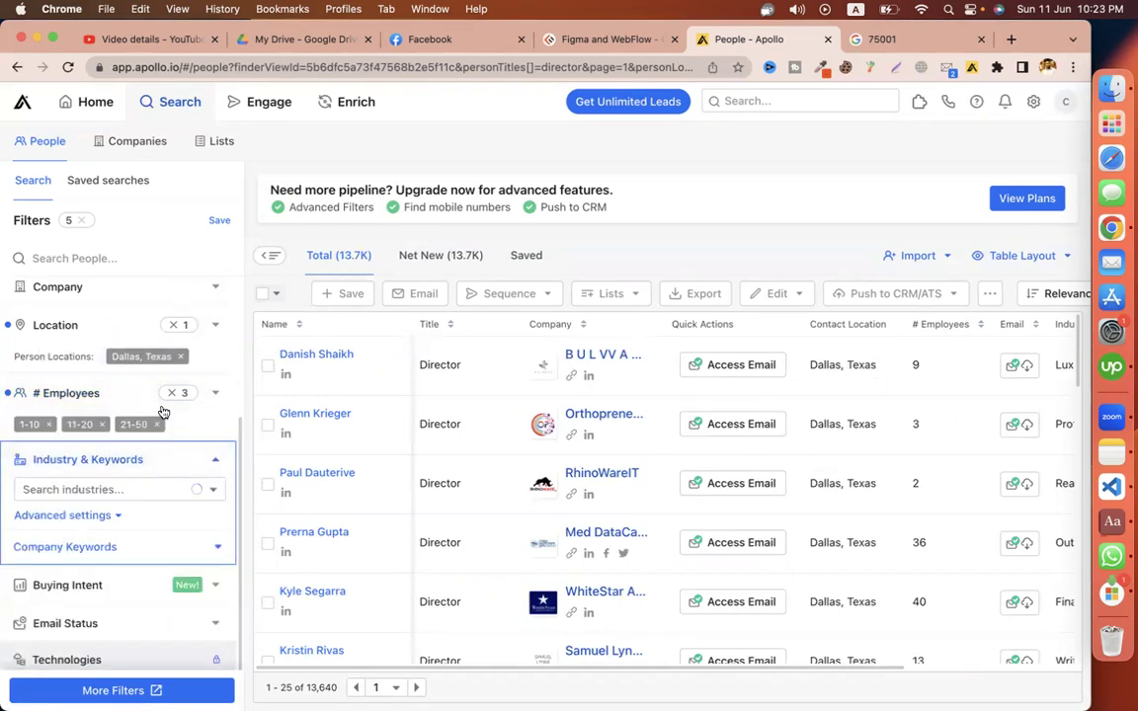
pyautogui.scroll(-1, 163, 412)
pyautogui.click(123, 422)
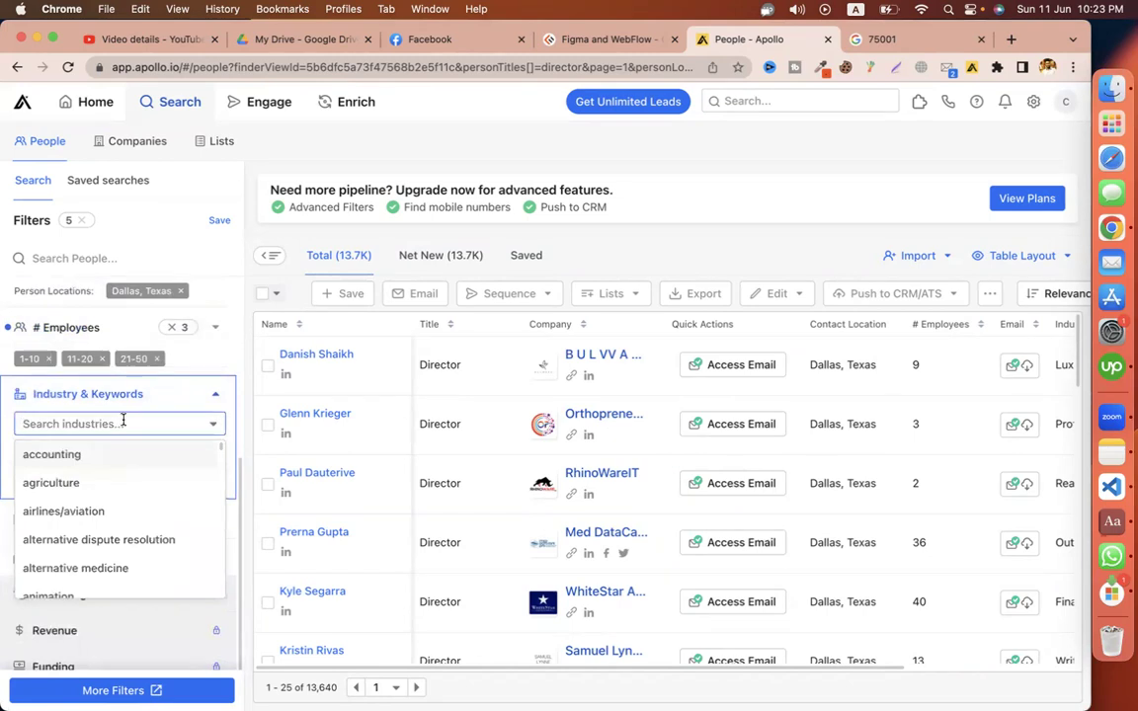
pyautogui.scroll(-5, 123, 491)
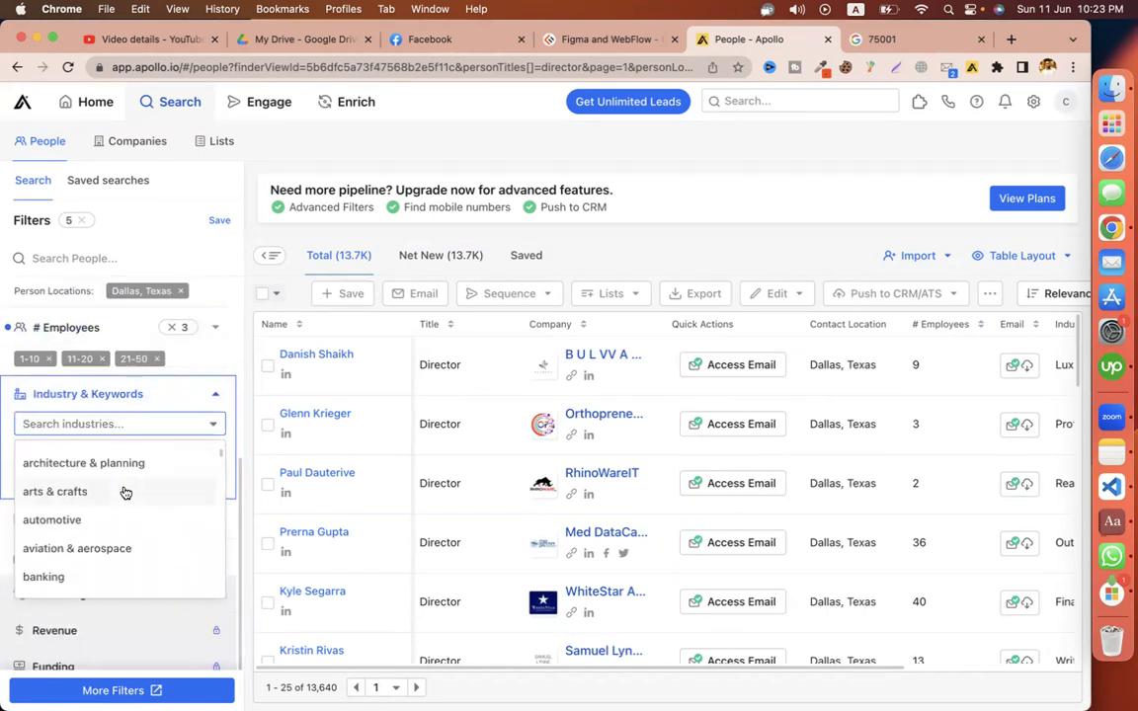
pyautogui.scroll(-3, 124, 493)
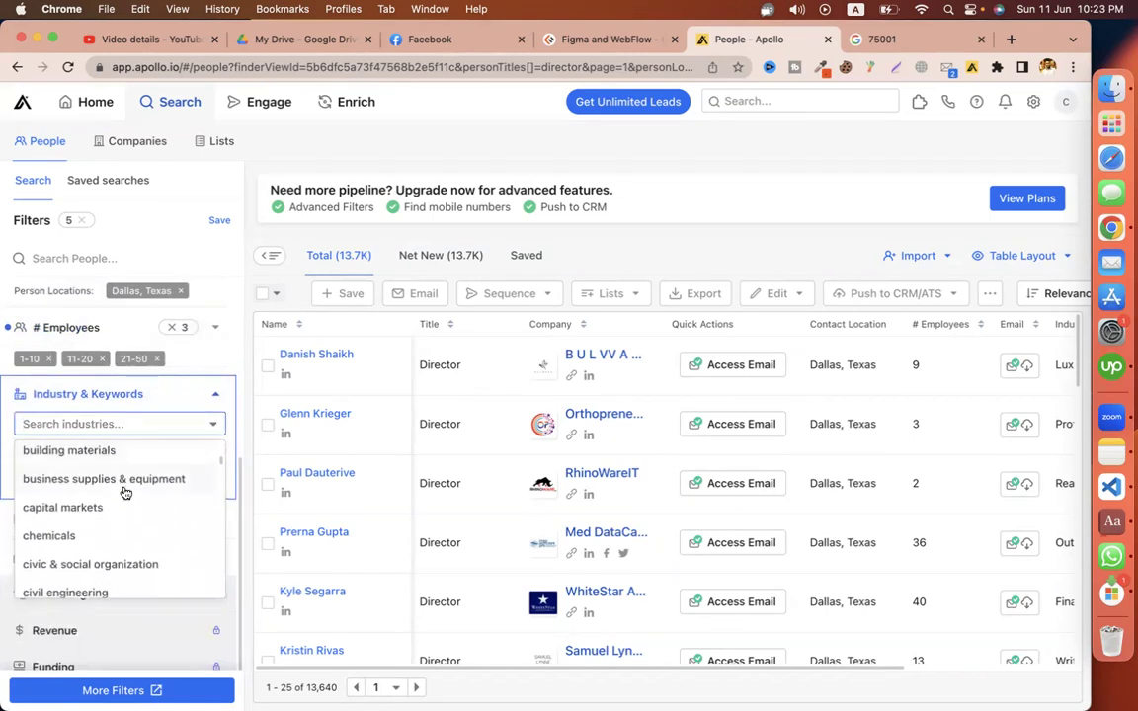
pyautogui.scroll(-3, 125, 504)
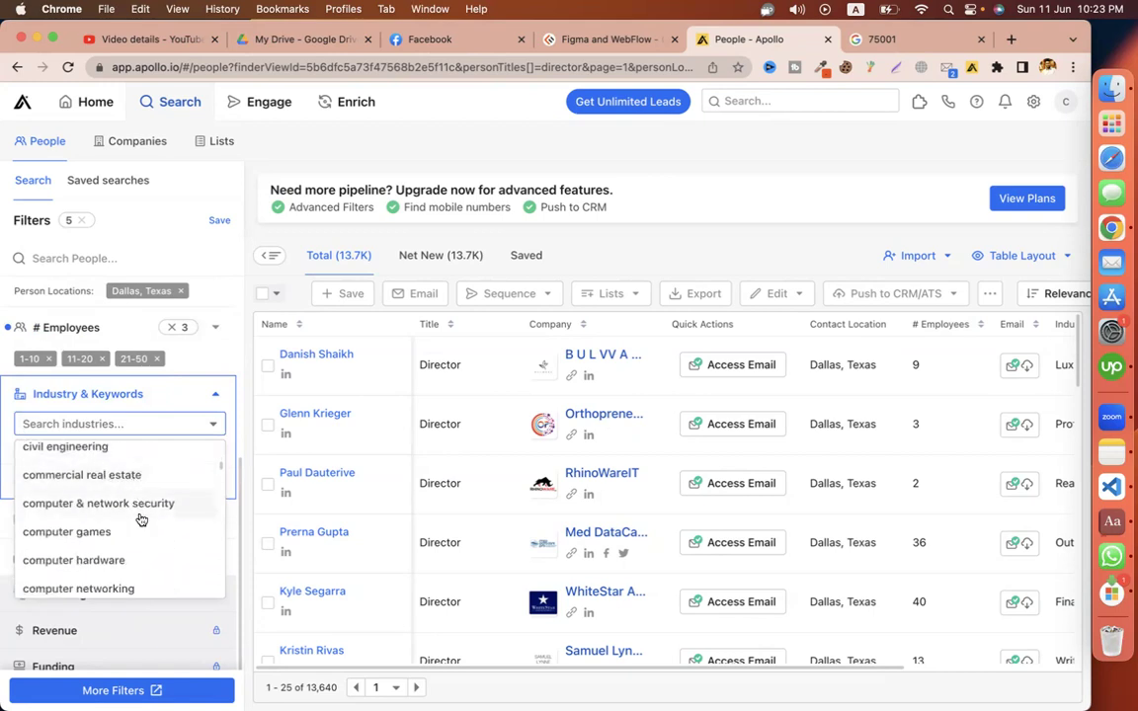
pyautogui.scroll(-1, 139, 518)
pyautogui.scroll(-1, 118, 507)
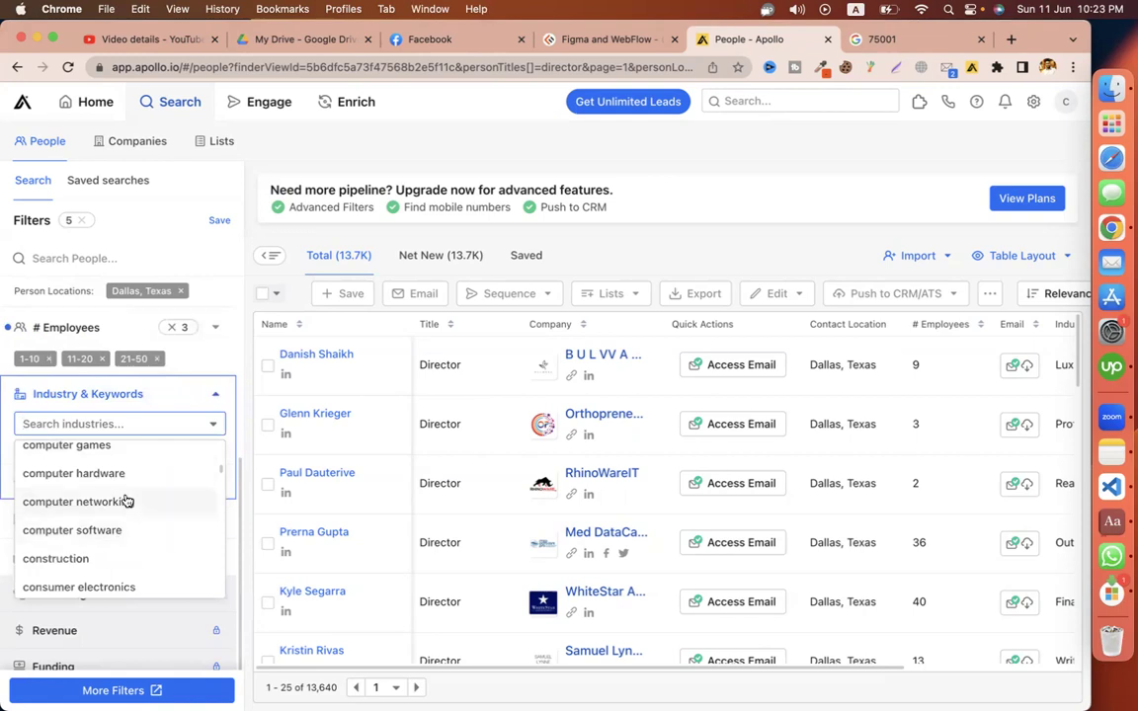
pyautogui.click(105, 560)
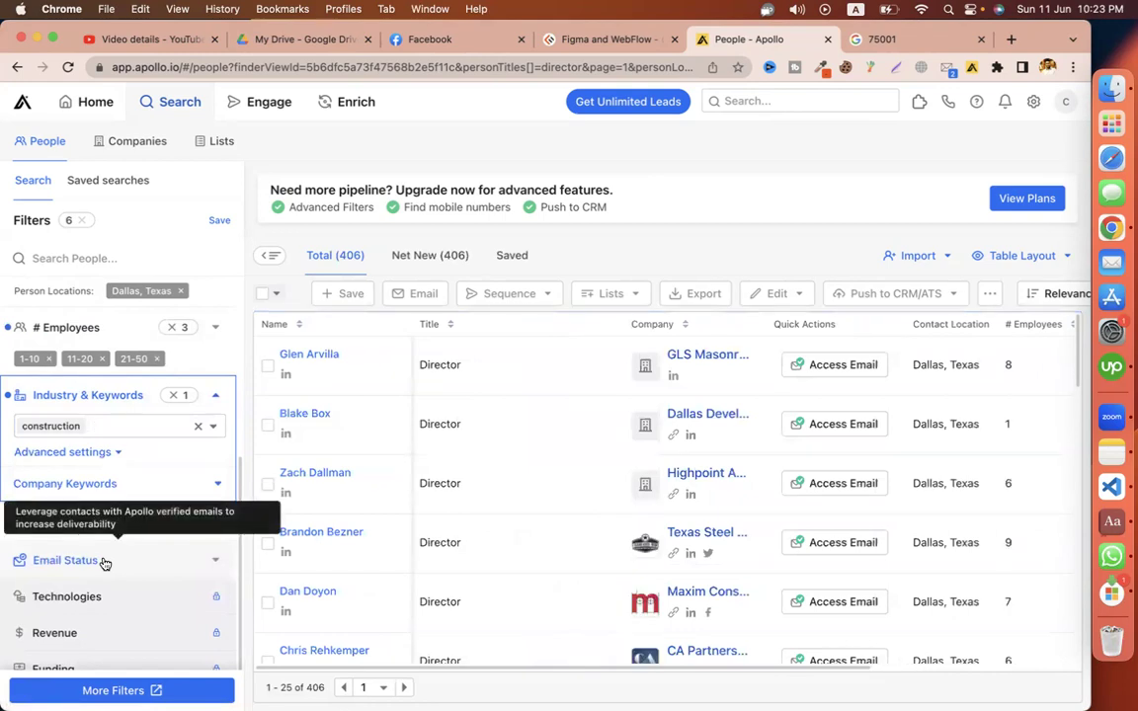
pyautogui.scroll(3, 113, 444)
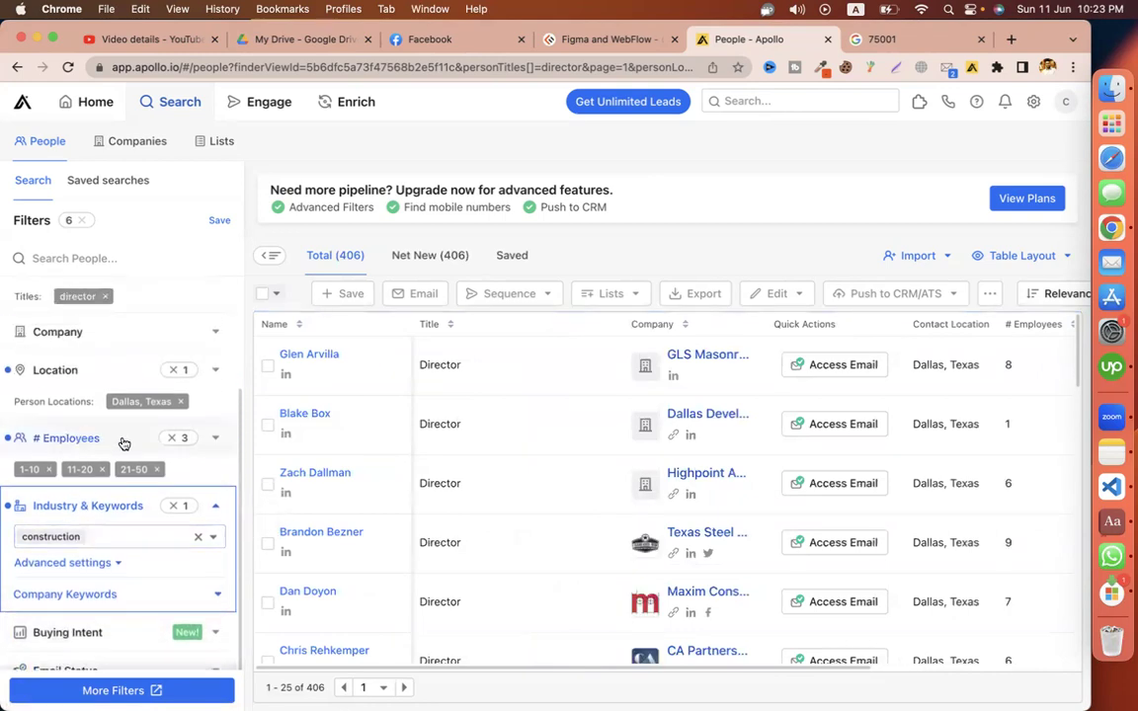
pyautogui.scroll(5, 105, 451)
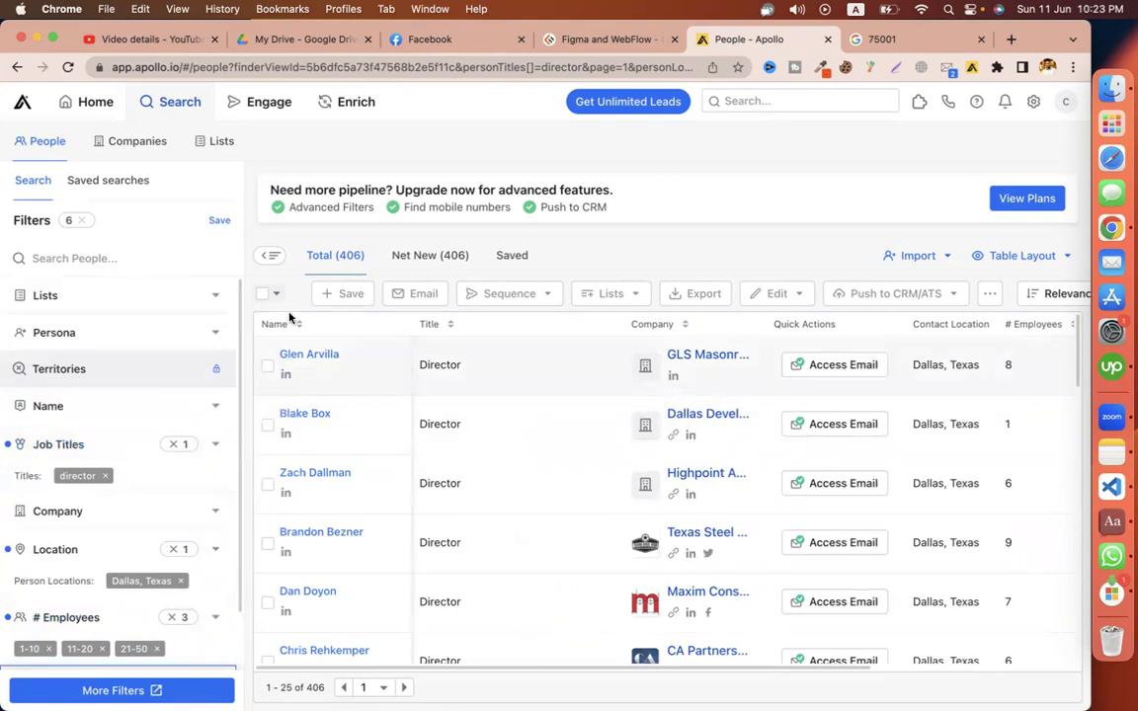
pyautogui.scroll(-9, 173, 460)
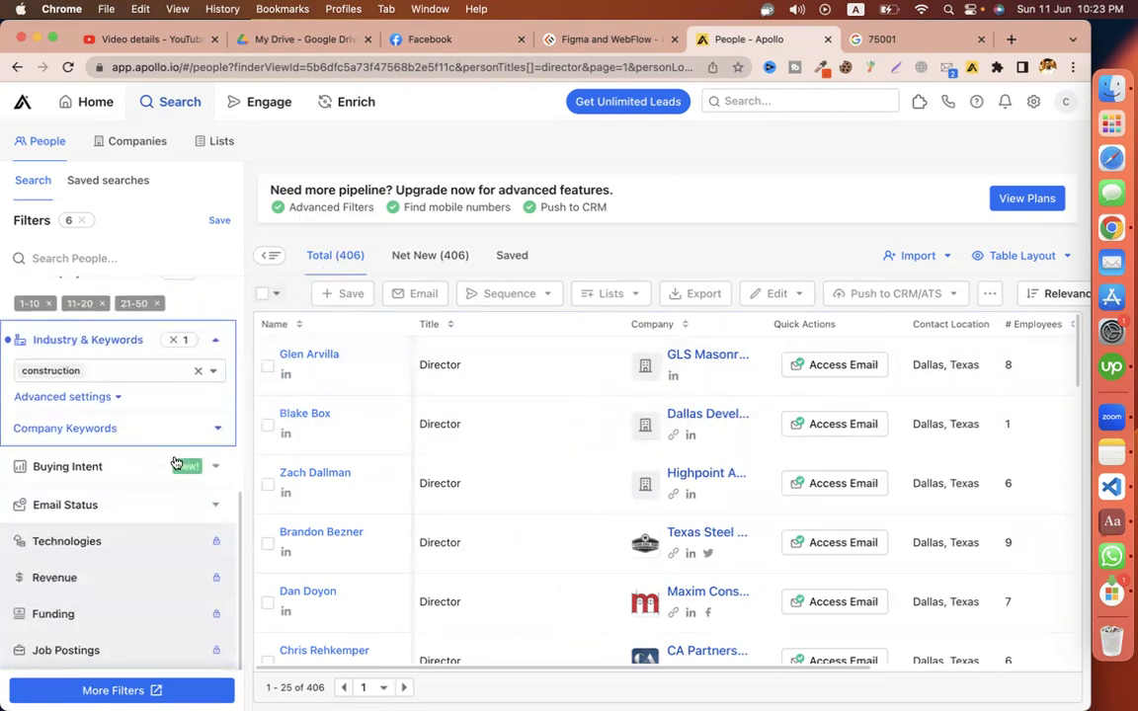
# Try restricting the people search to contacts with the Verified business email status
pyautogui.scroll(5, 160, 573)
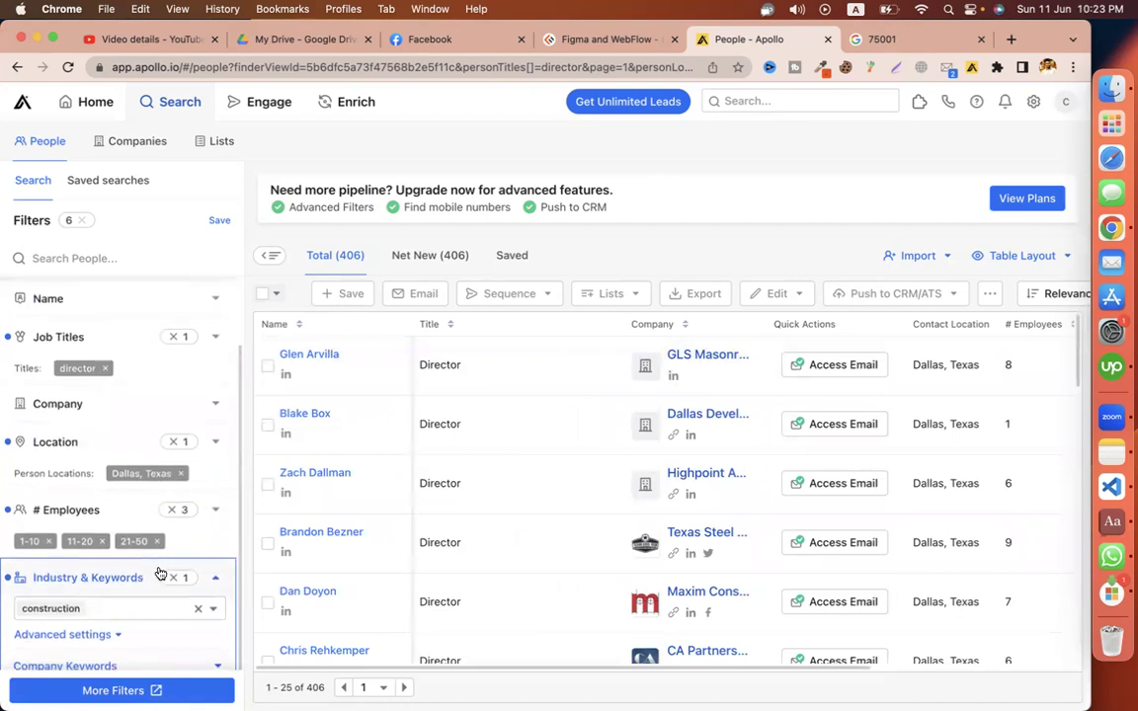
pyautogui.scroll(-5, 160, 573)
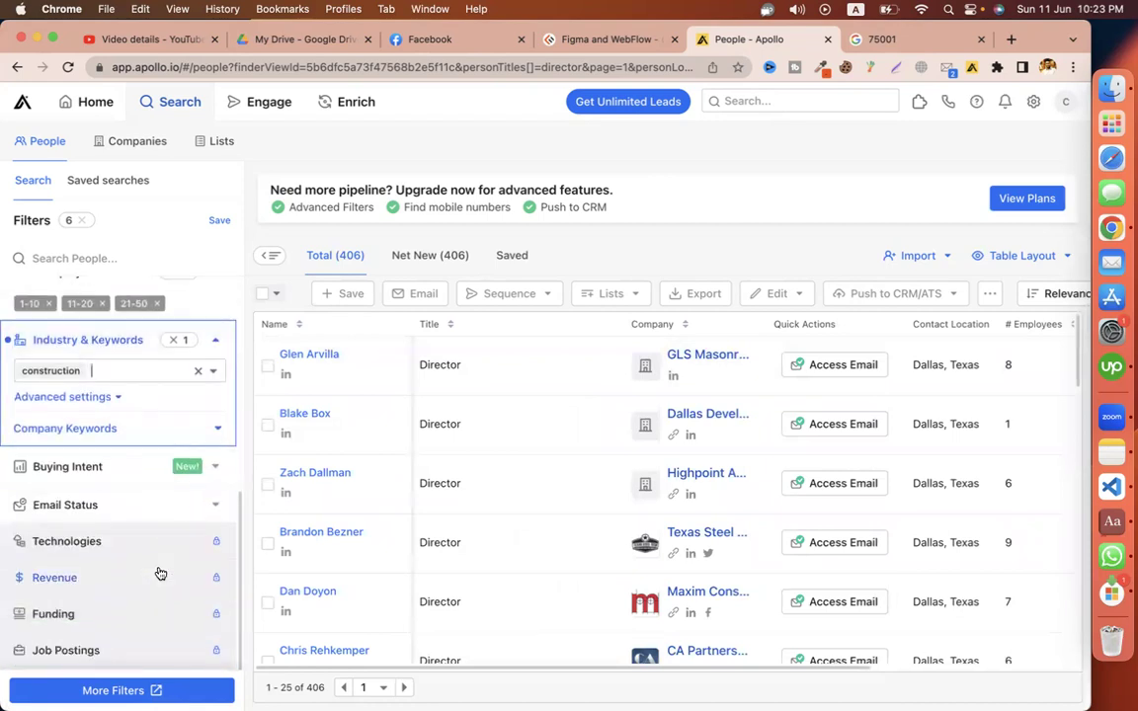
pyautogui.click(186, 508)
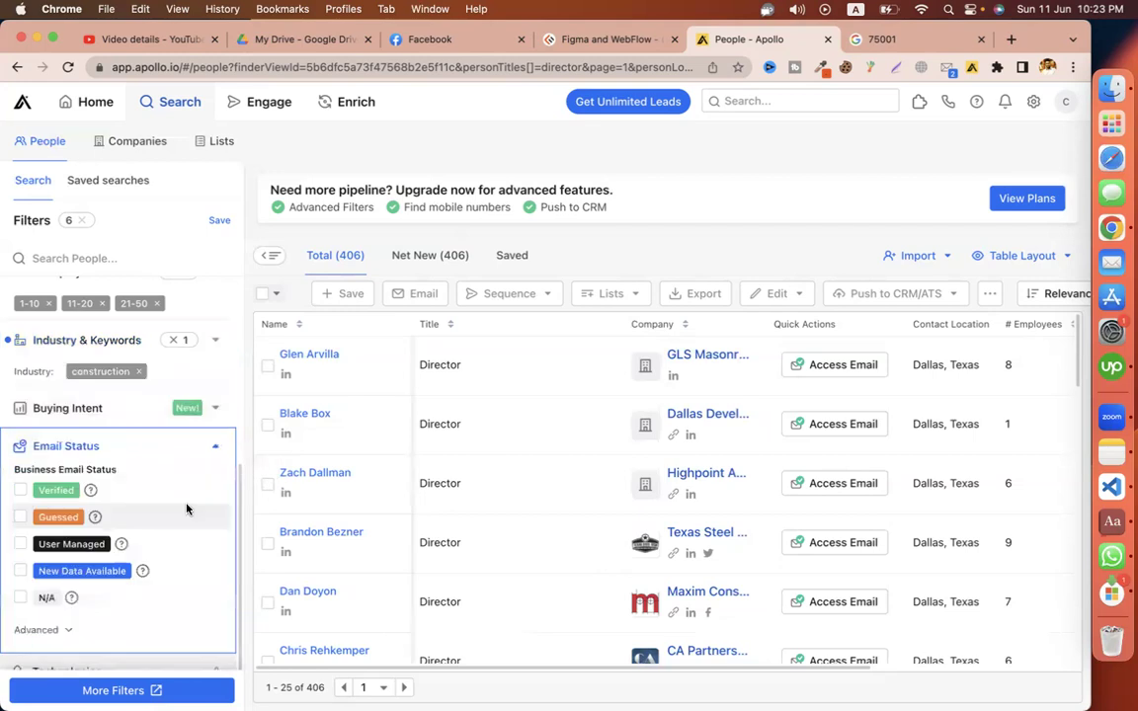
pyautogui.click(21, 492)
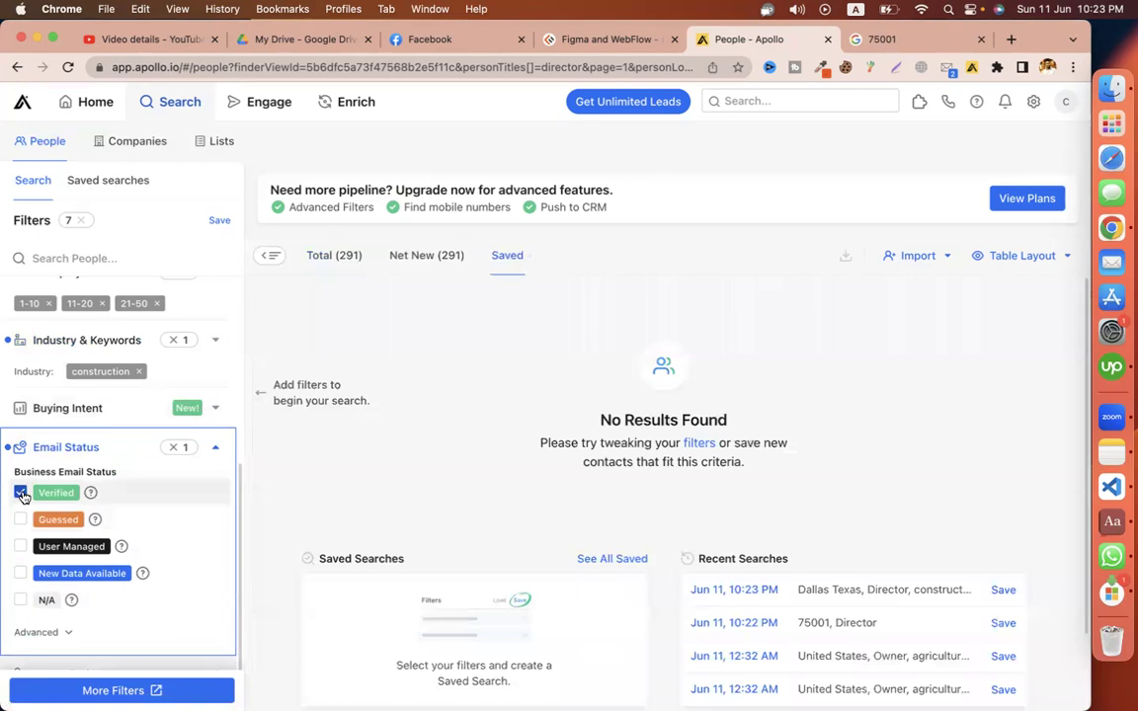
pyautogui.click(21, 492)
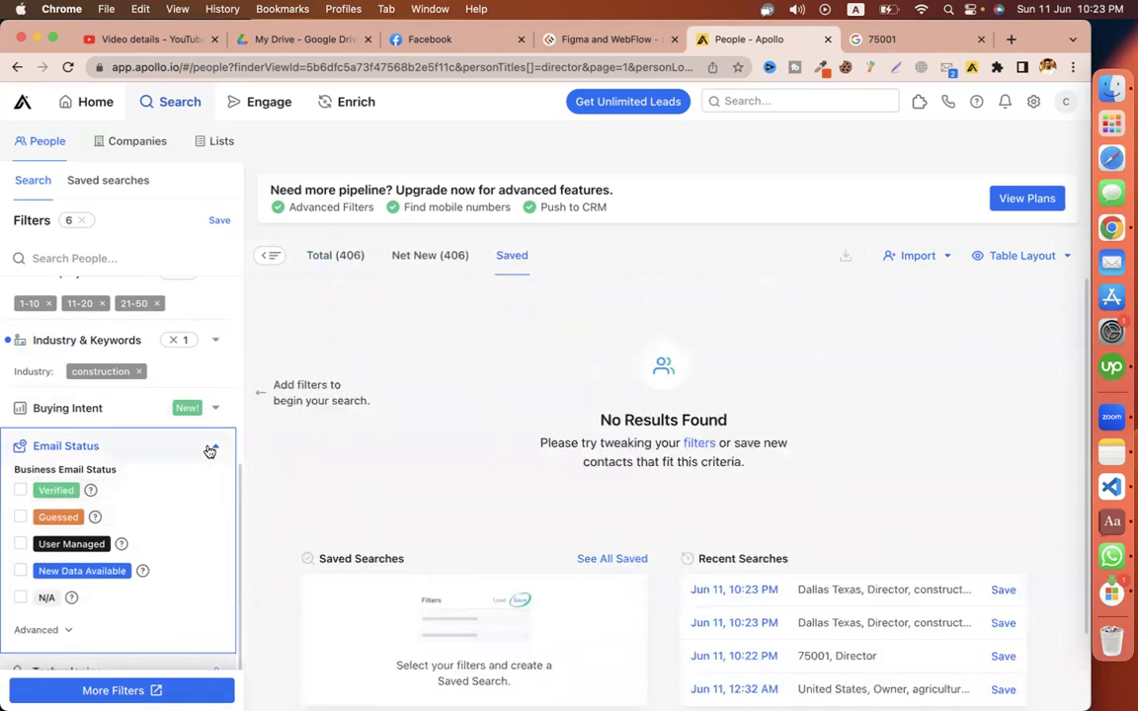
pyautogui.click(211, 449)
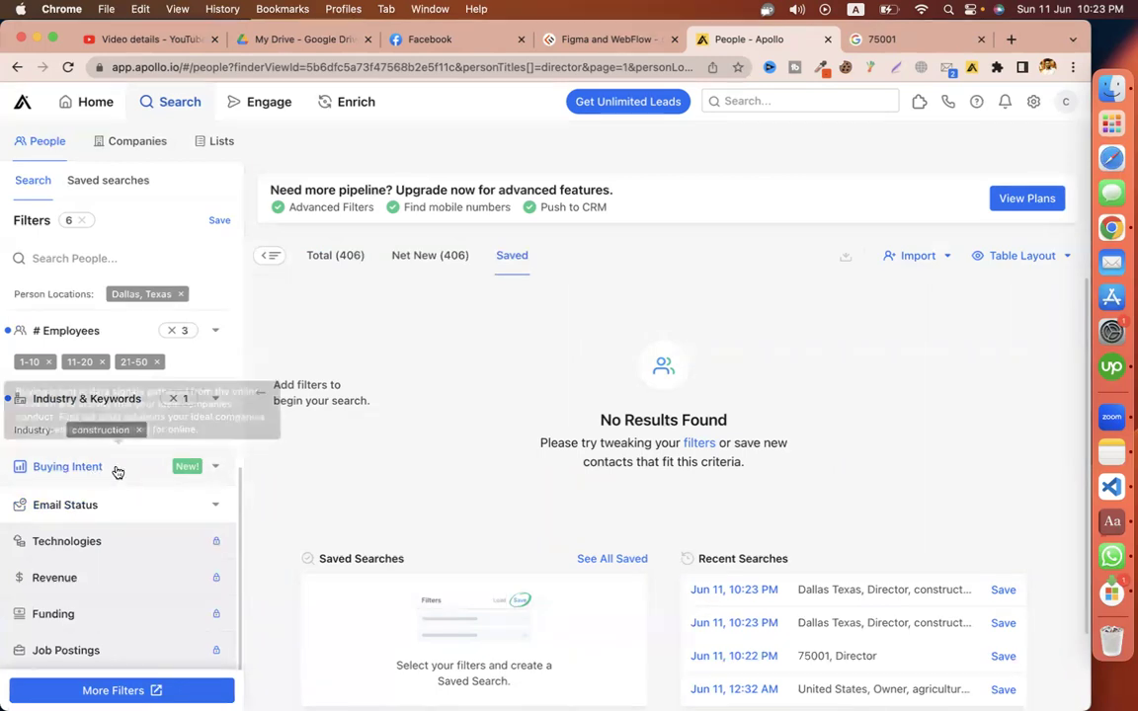
# Look through the remaining people filters, including the Buying Intent and Company options
pyautogui.click(117, 470)
pyautogui.click(211, 407)
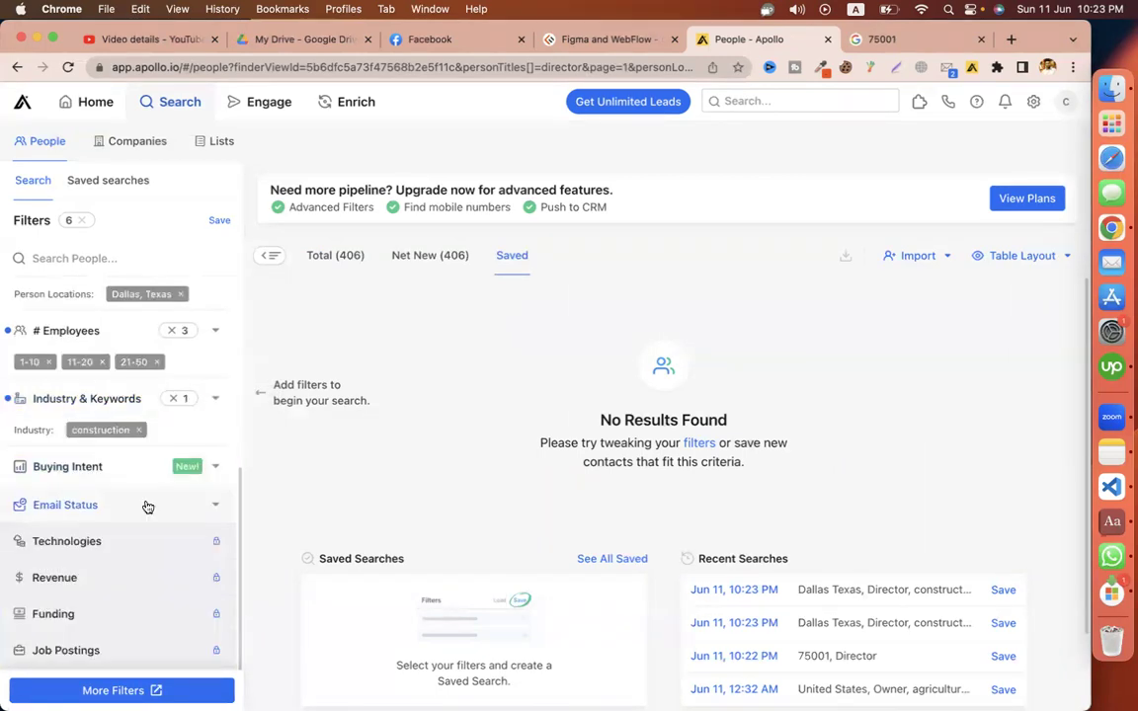
pyautogui.scroll(5, 146, 506)
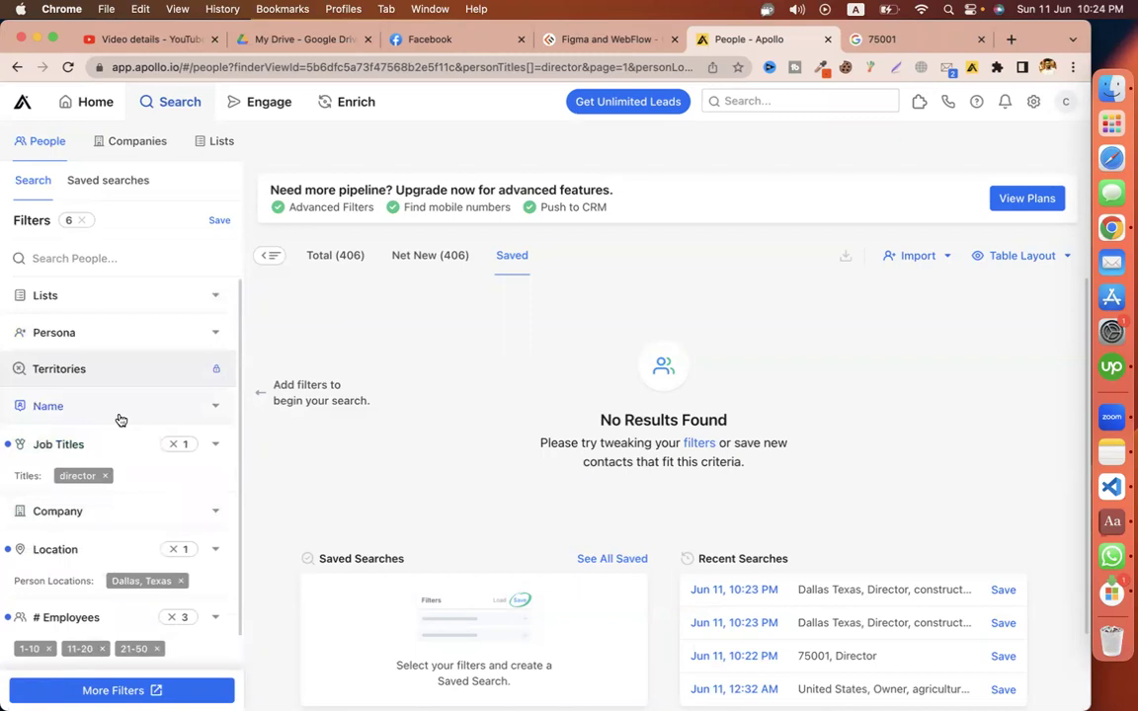
pyautogui.click(121, 518)
pyautogui.click(91, 573)
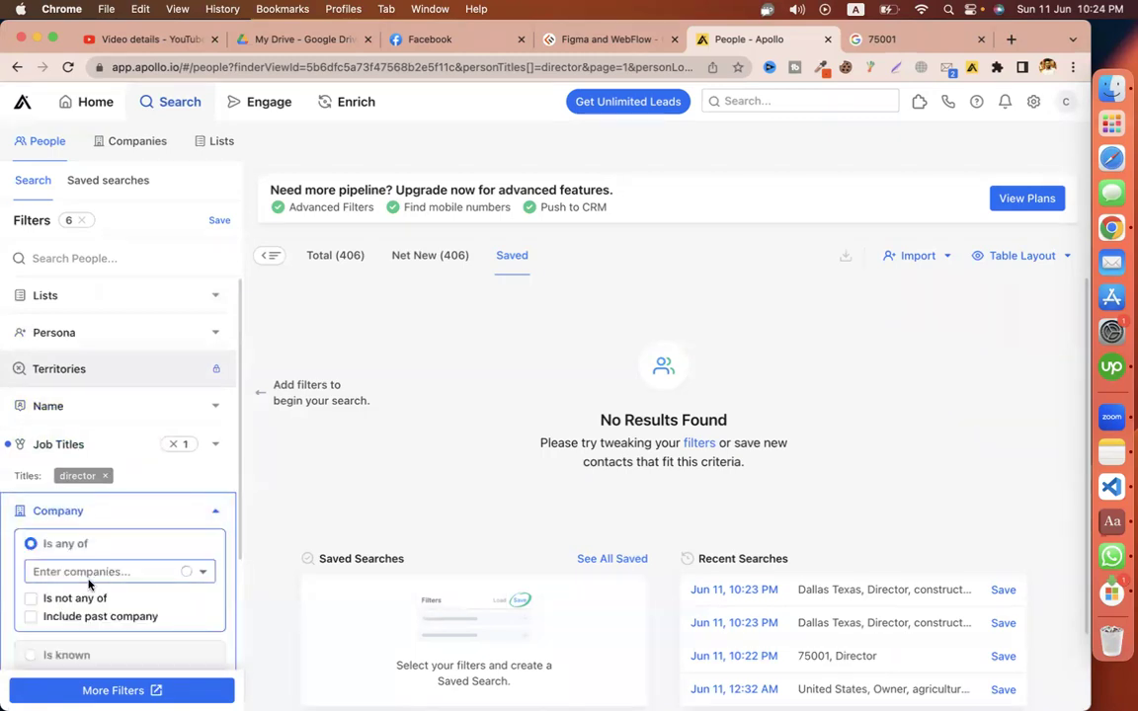
pyautogui.click(214, 511)
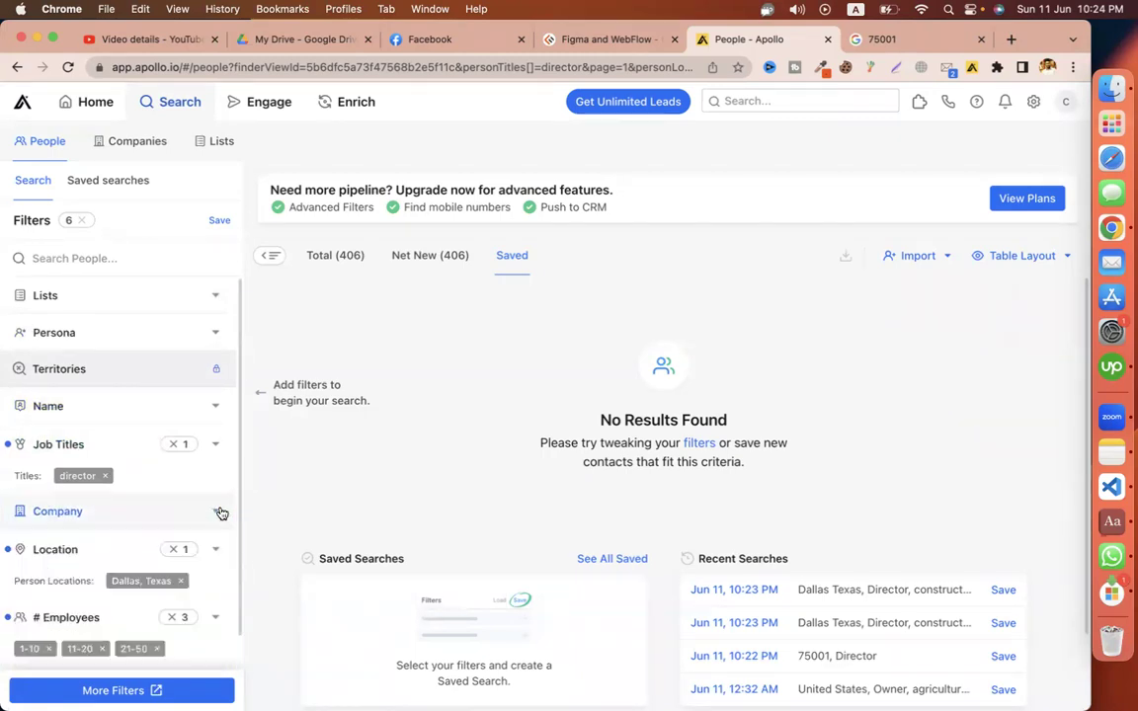
pyautogui.scroll(-1, 139, 457)
pyautogui.scroll(-5, 128, 454)
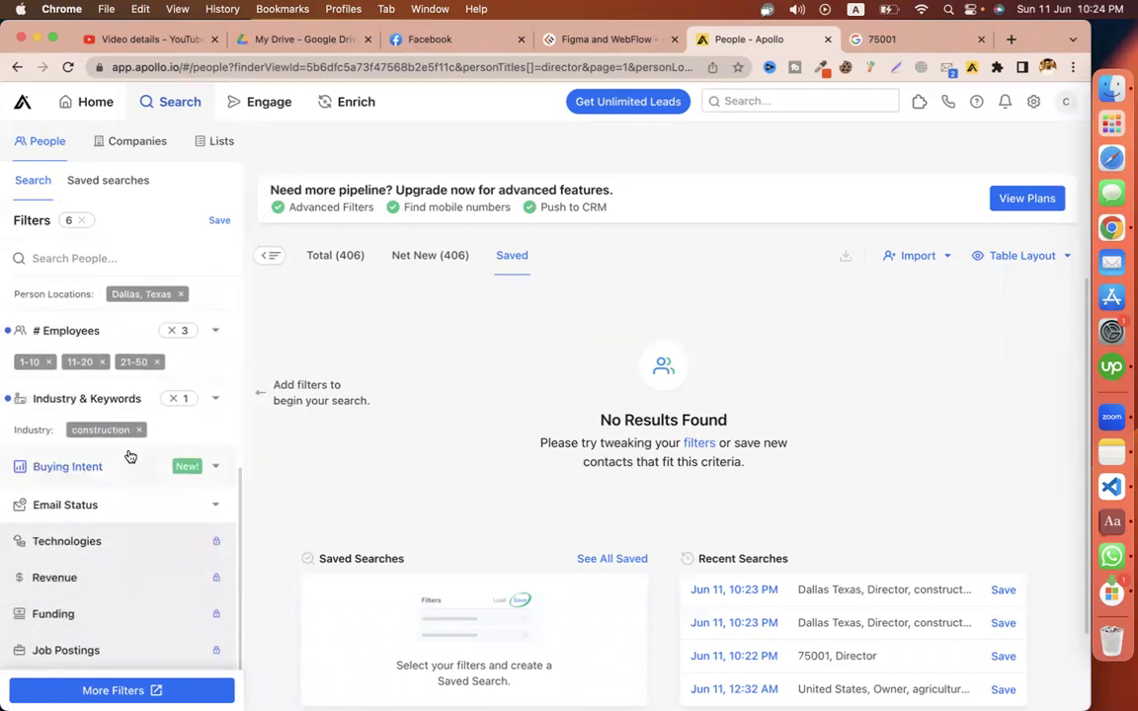
pyautogui.scroll(1, 173, 411)
# Select 25 people from the total results, export them as CSV with all emails, and refresh the prospects
pyautogui.click(353, 254)
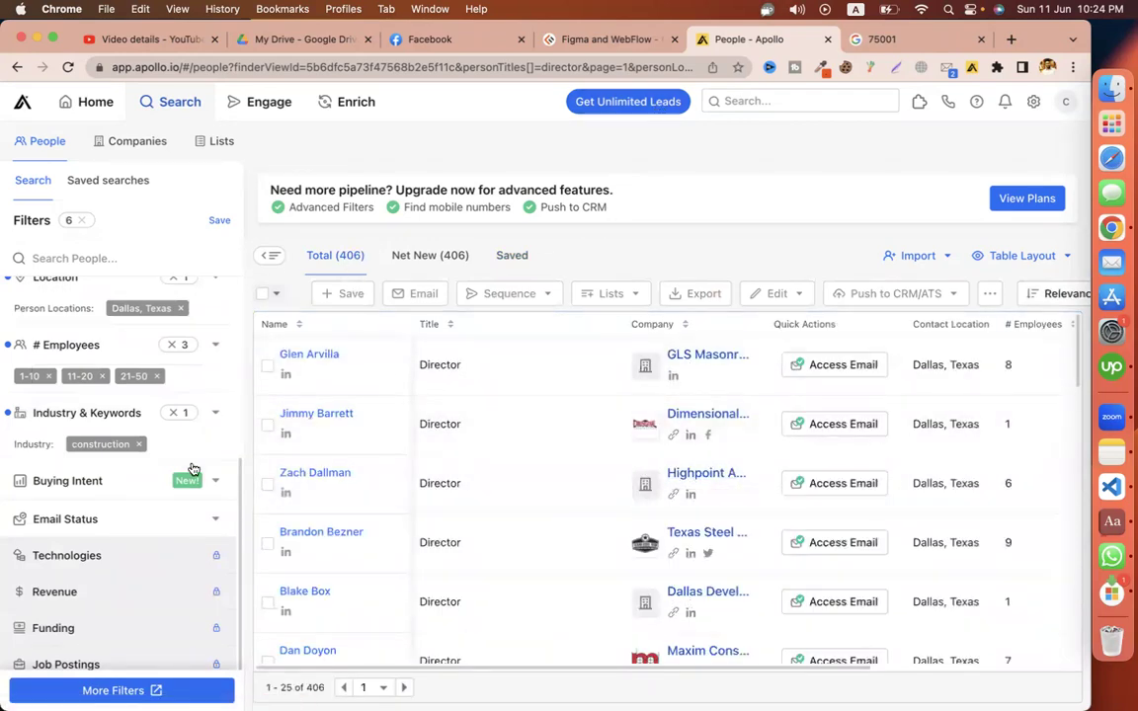
pyautogui.scroll(-1, 193, 470)
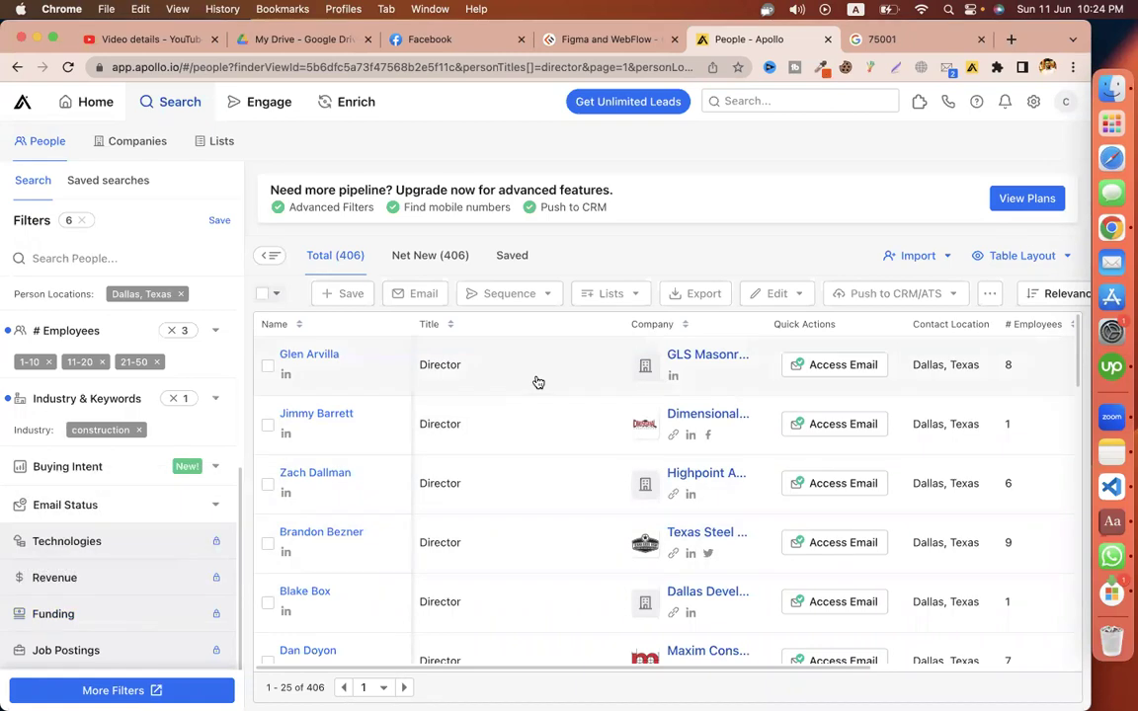
pyautogui.click(263, 297)
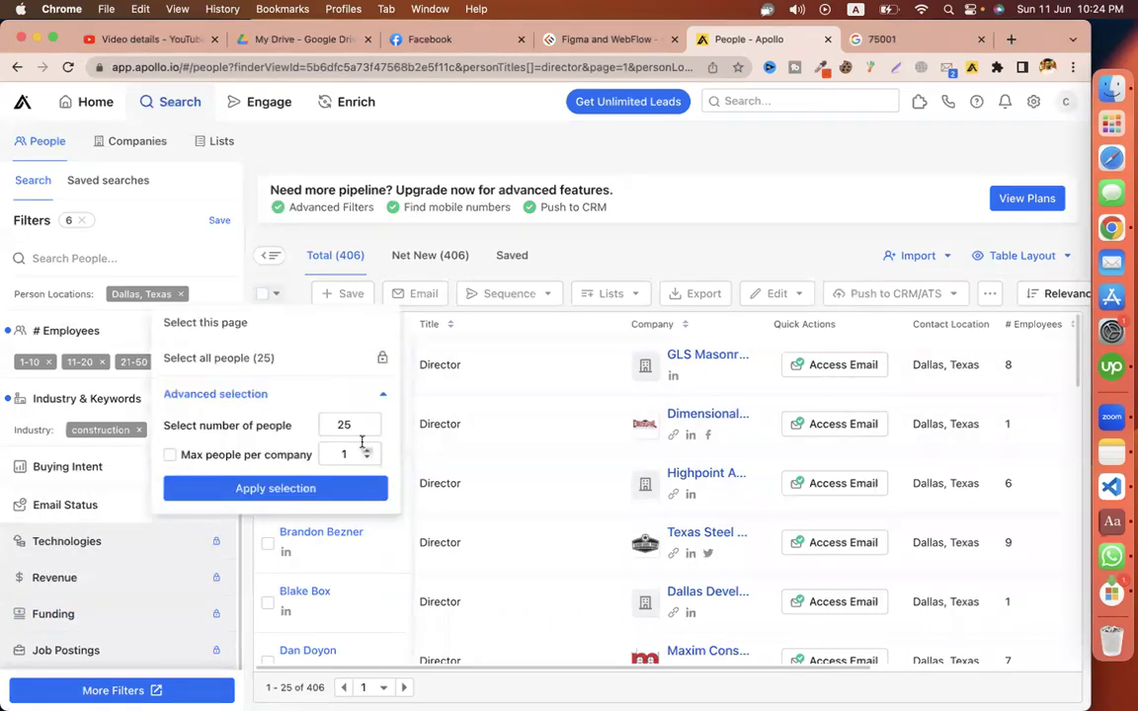
pyautogui.click(341, 494)
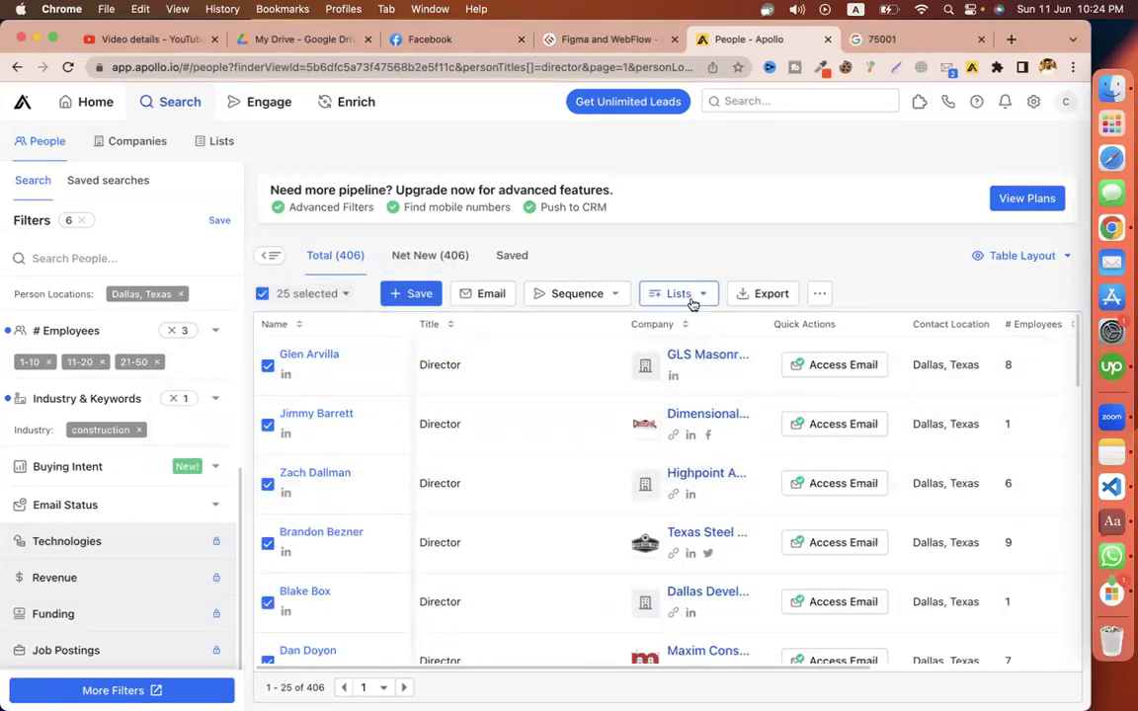
pyautogui.click(763, 295)
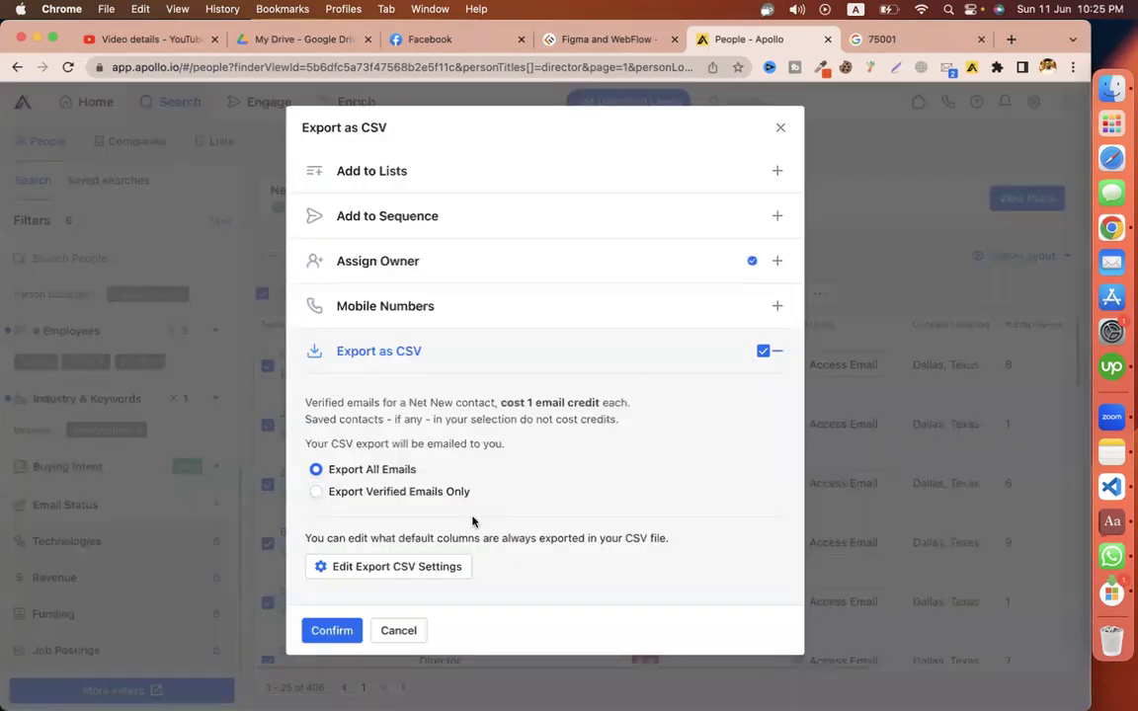
pyautogui.click(335, 633)
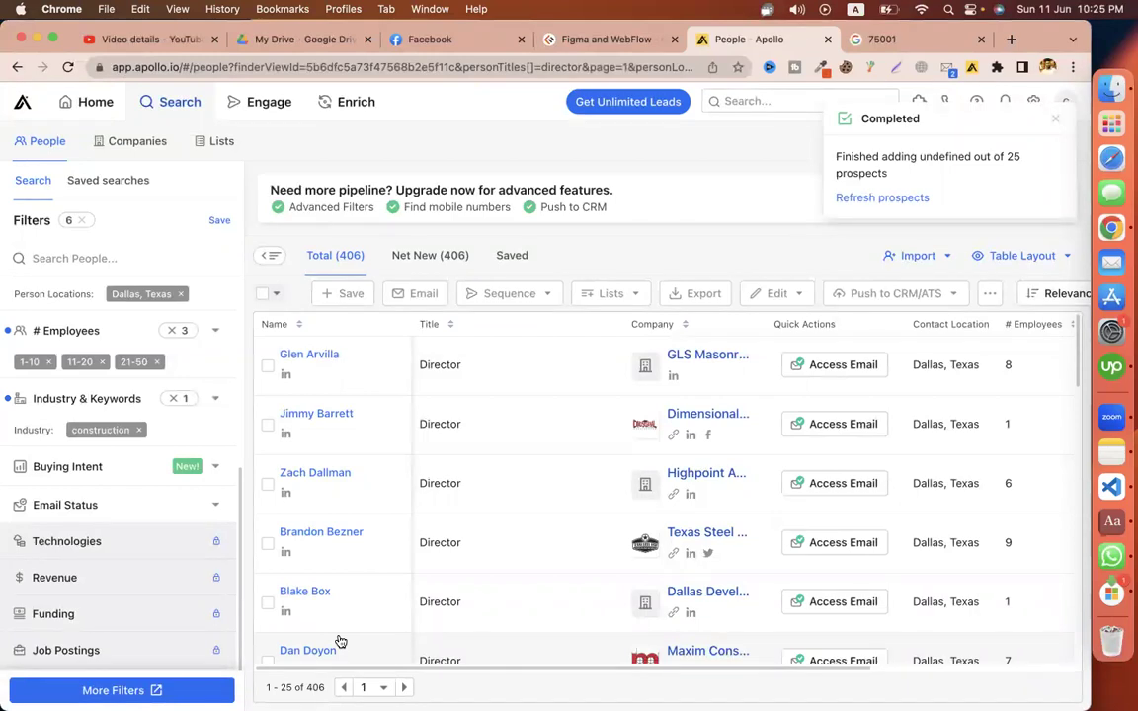
pyautogui.click(895, 203)
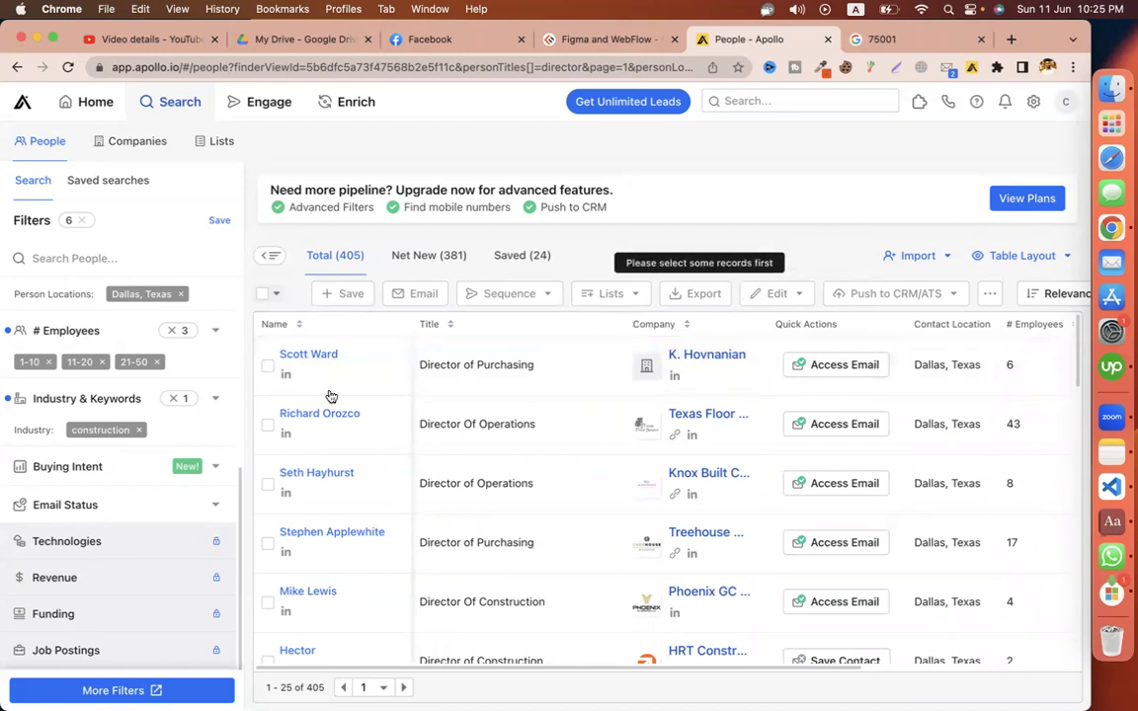
# Select 25 people from the refreshed results and open the CSV export options
pyautogui.click(274, 294)
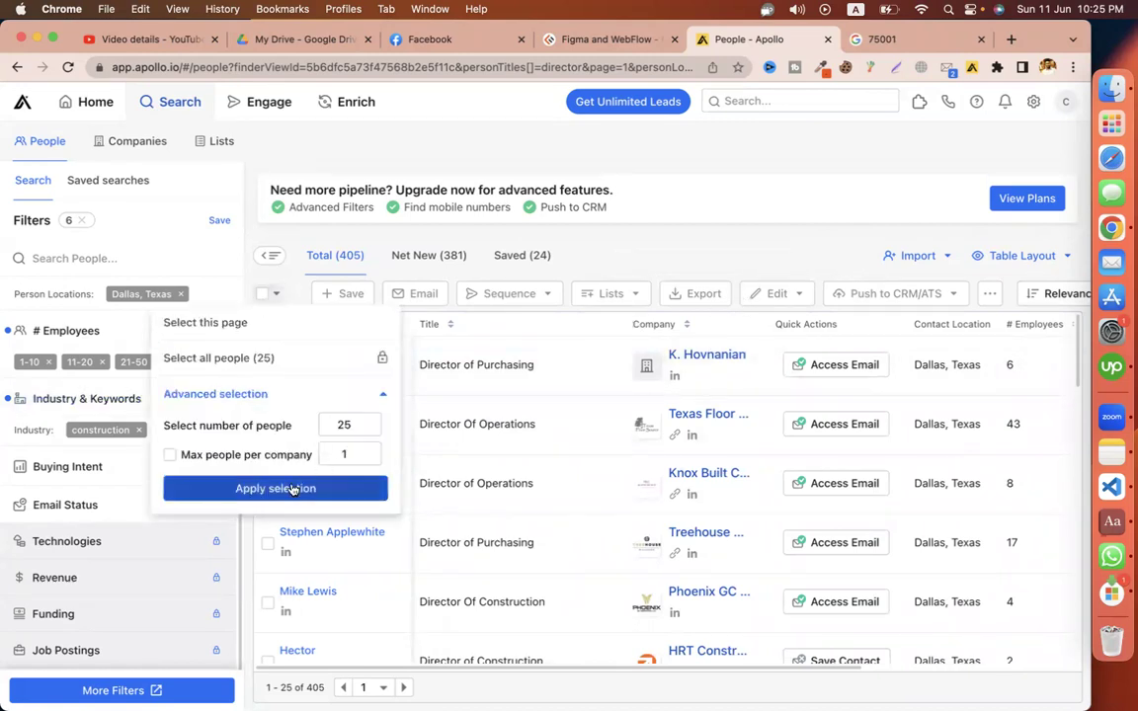
pyautogui.click(299, 488)
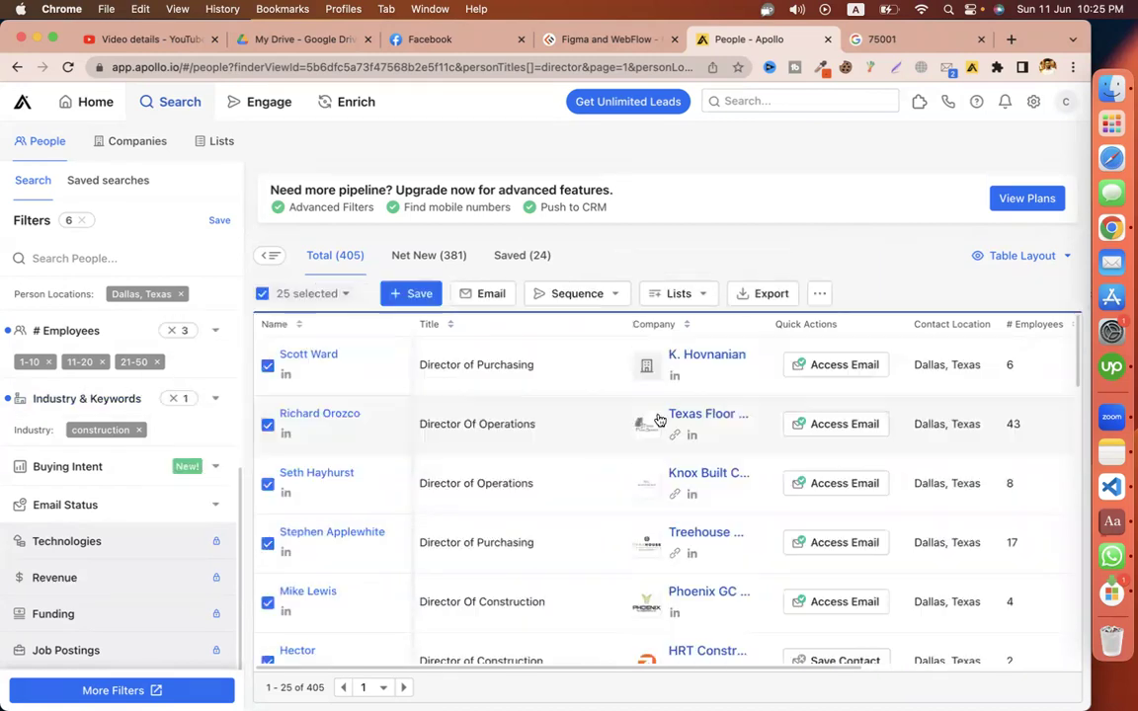
pyautogui.click(747, 296)
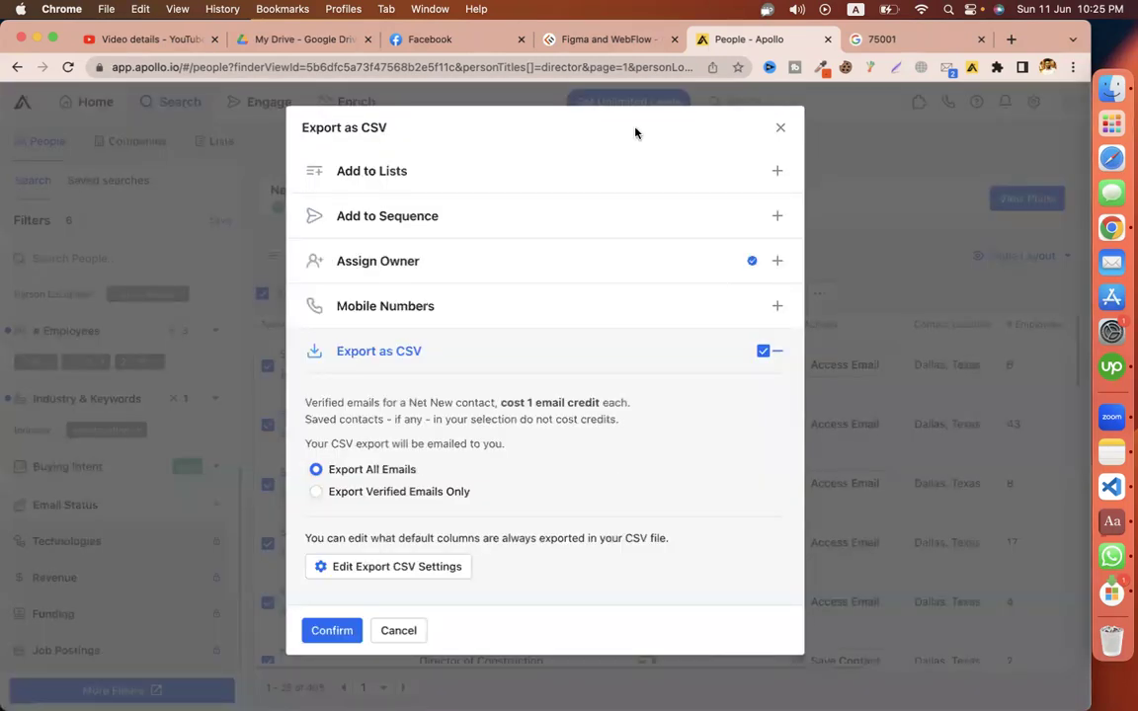
# Switch to Gmail and download the CSV from Apollo's Successful CSV Export email among the promotions
pyautogui.click(881, 37)
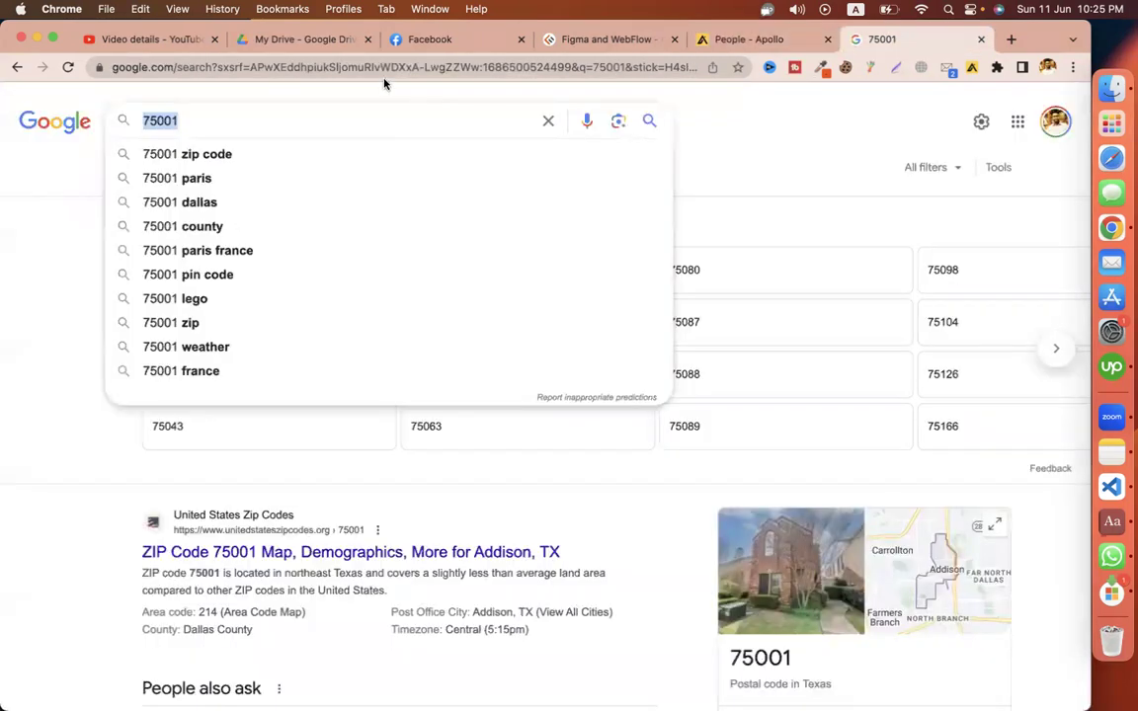
pyautogui.click(354, 67)
pyautogui.write('m')
pyautogui.press('Return')
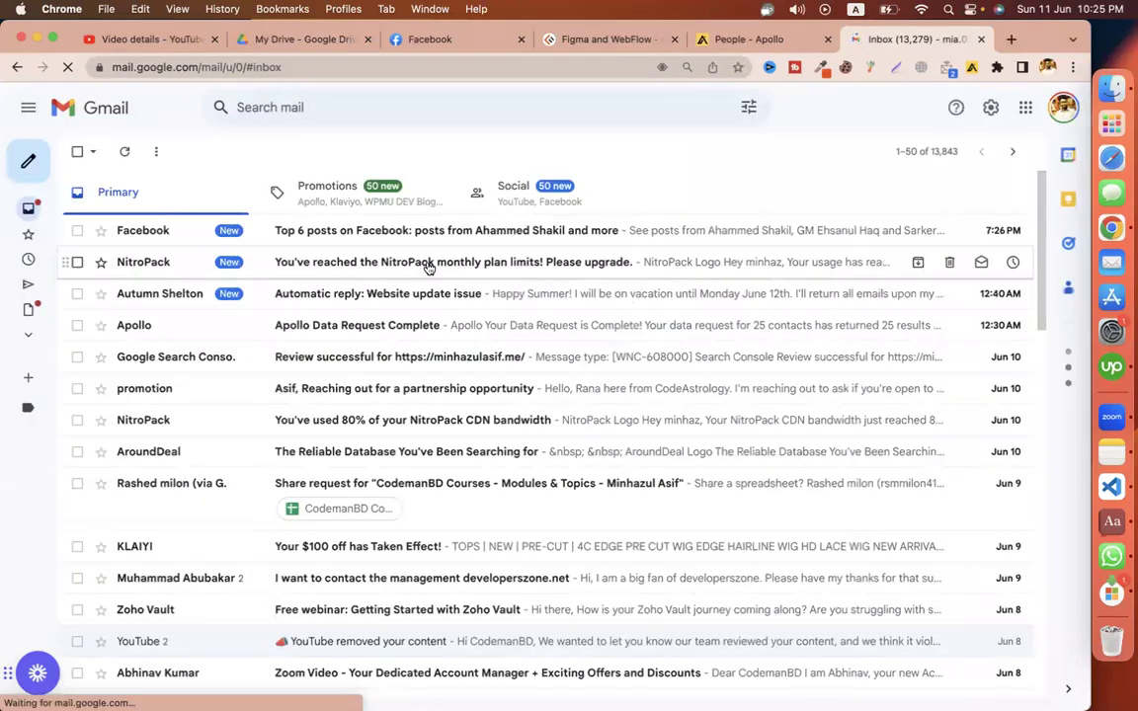
pyautogui.click(349, 204)
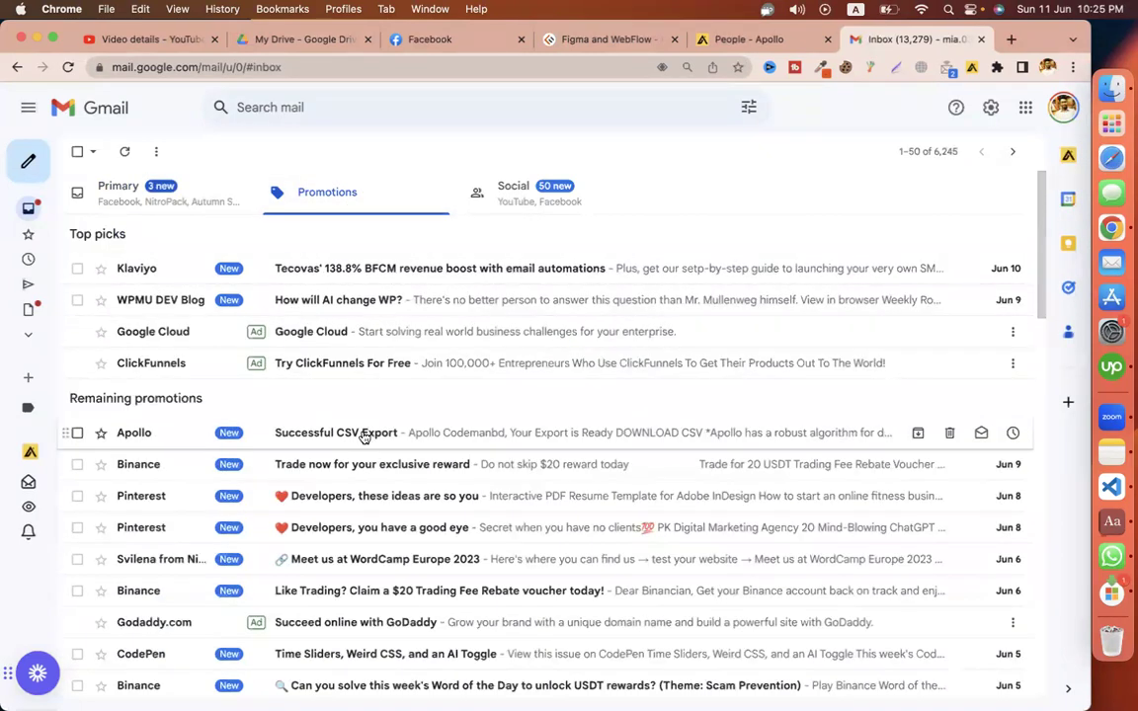
pyautogui.click(364, 434)
pyautogui.click(598, 420)
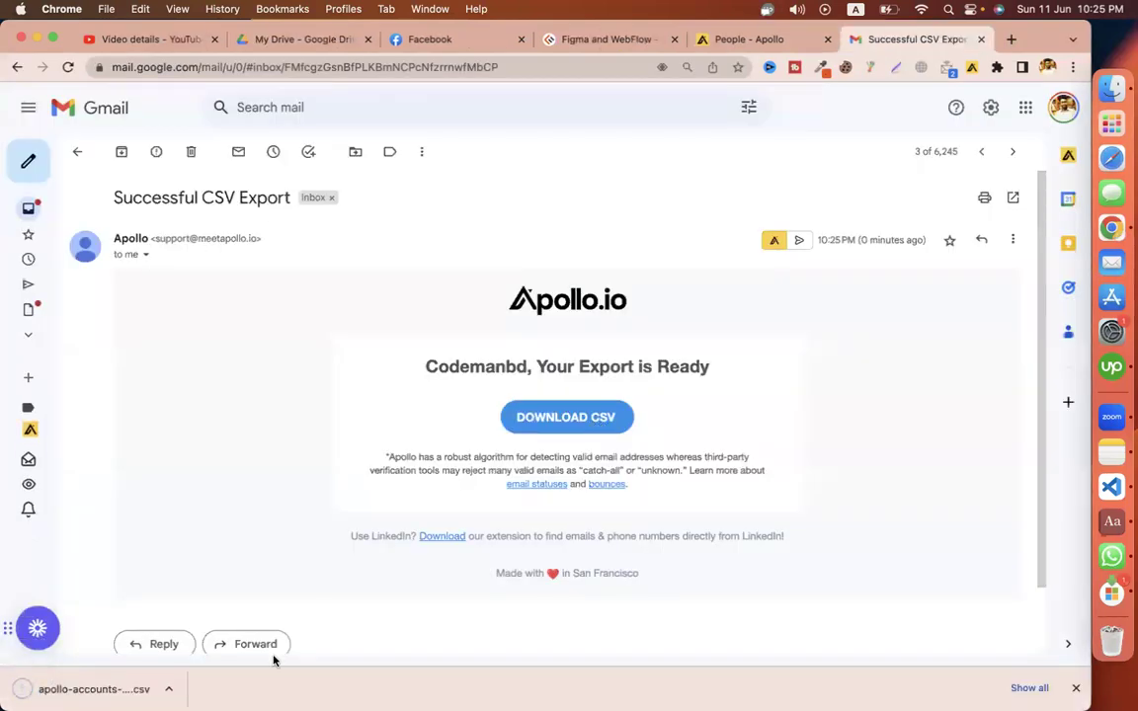
# Open the downloaded accounts CSV in Numbers, examine its company rows and columns, and return to the Gmail message
pyautogui.click(127, 692)
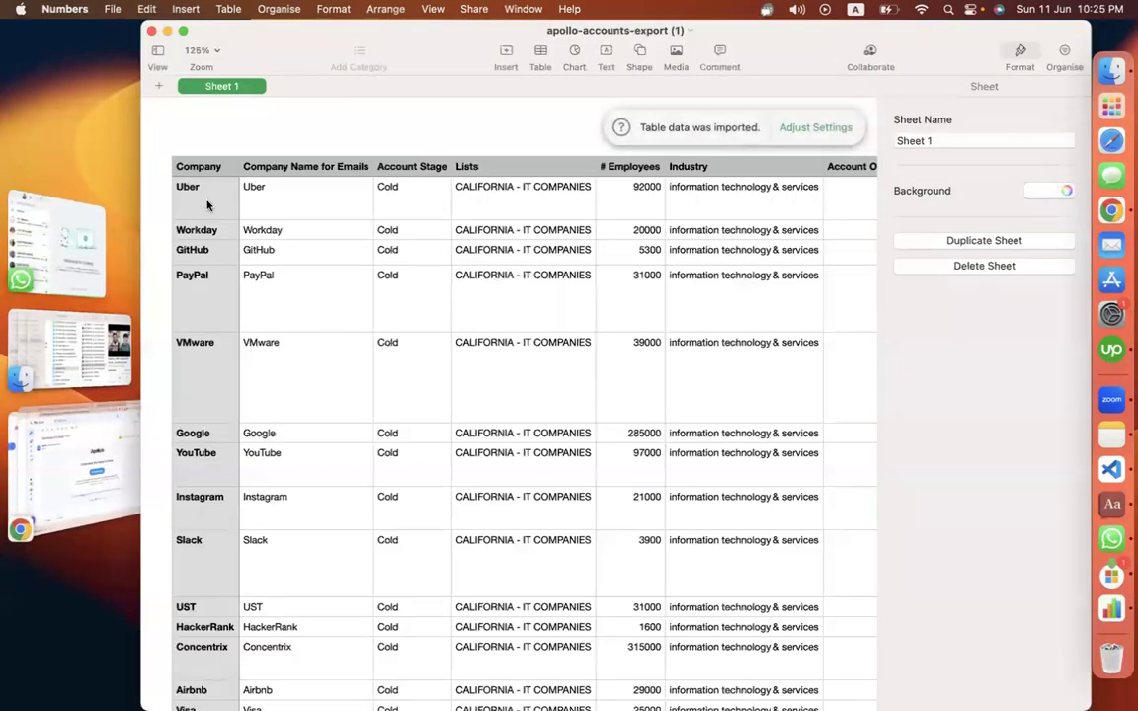
pyautogui.click(313, 210)
pyautogui.click(475, 198)
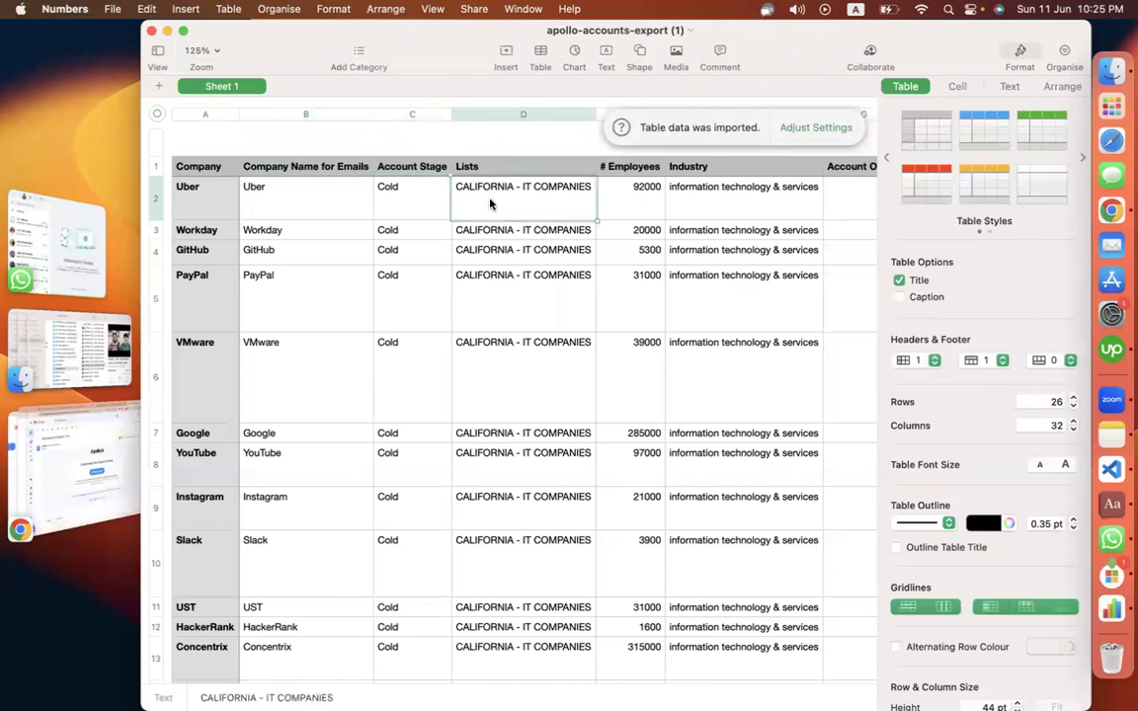
pyautogui.hscroll(2, 516, 223)
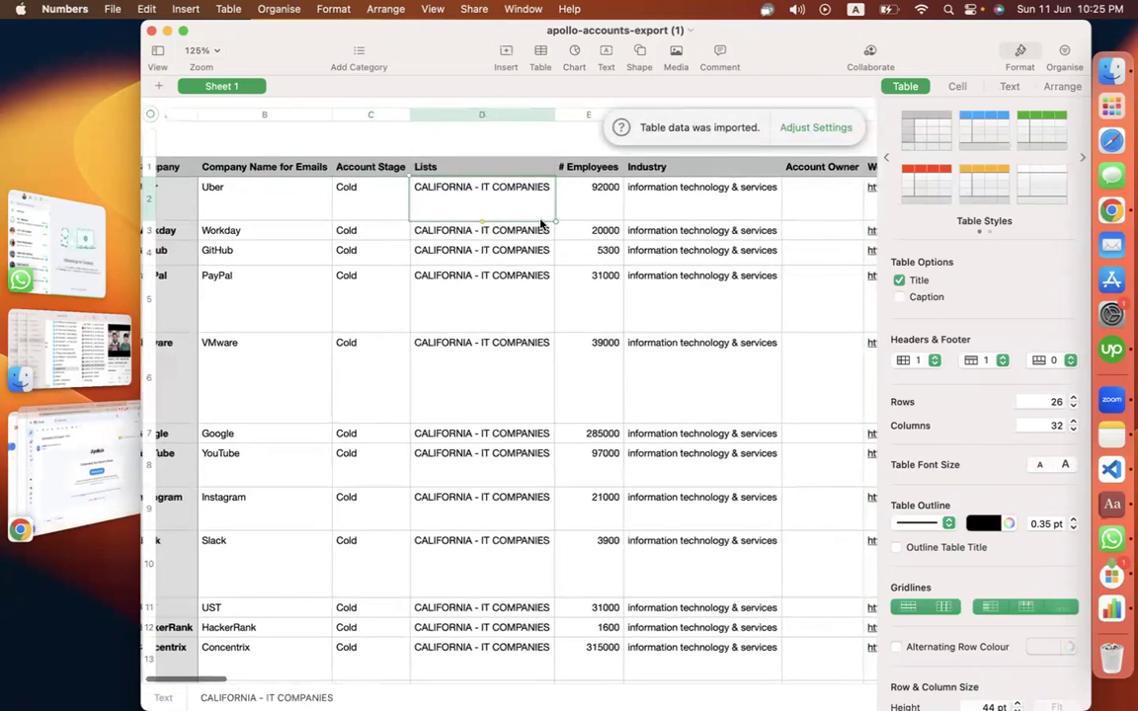
pyautogui.hscroll(-2, 540, 224)
pyautogui.scroll(-5, 541, 223)
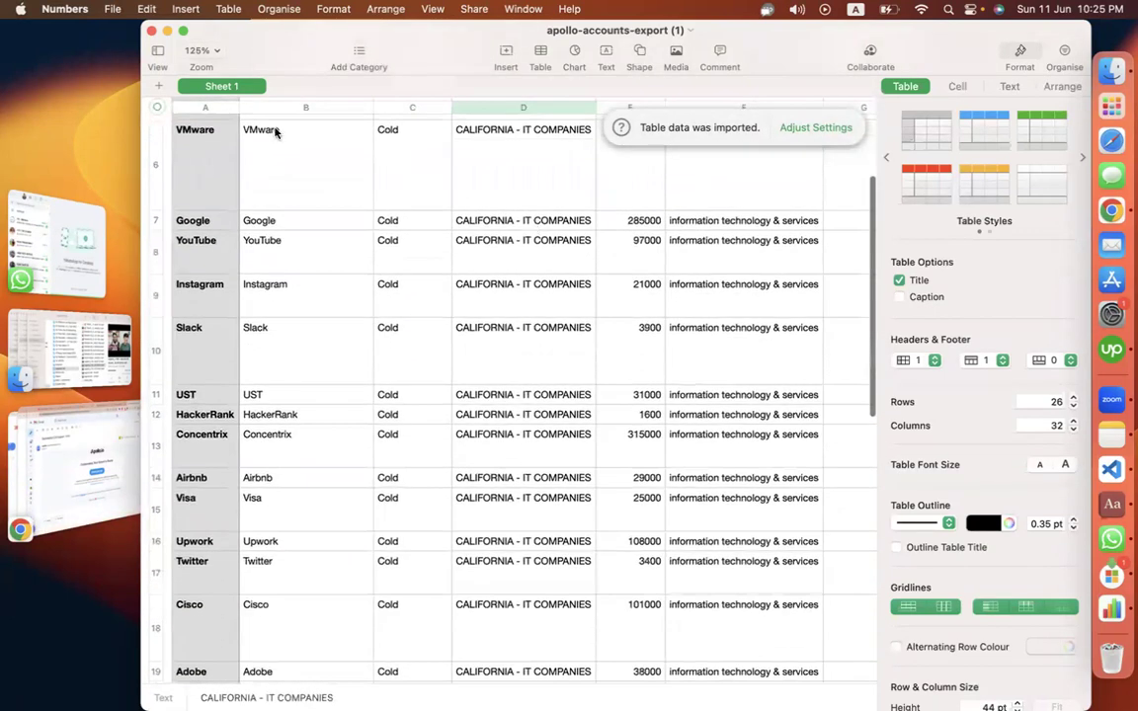
pyautogui.click(151, 32)
pyautogui.click(89, 473)
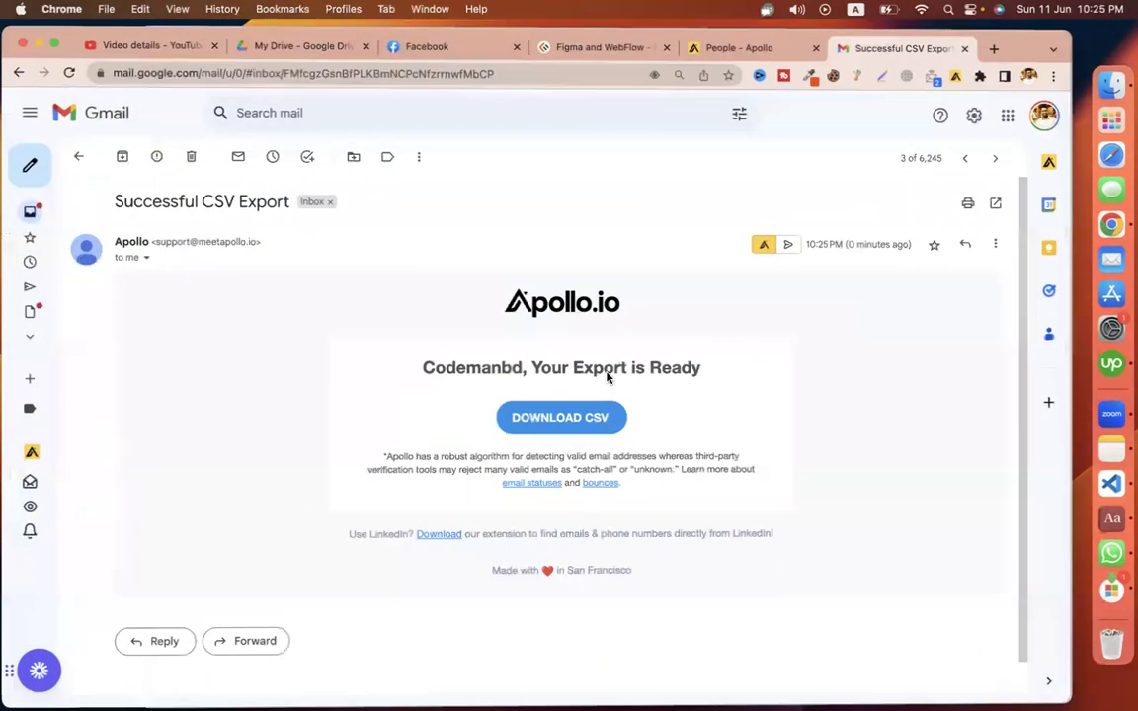
# Check the Primary, Promotions and Social categories of the inbox for Apollo's export email
pyautogui.click(27, 211)
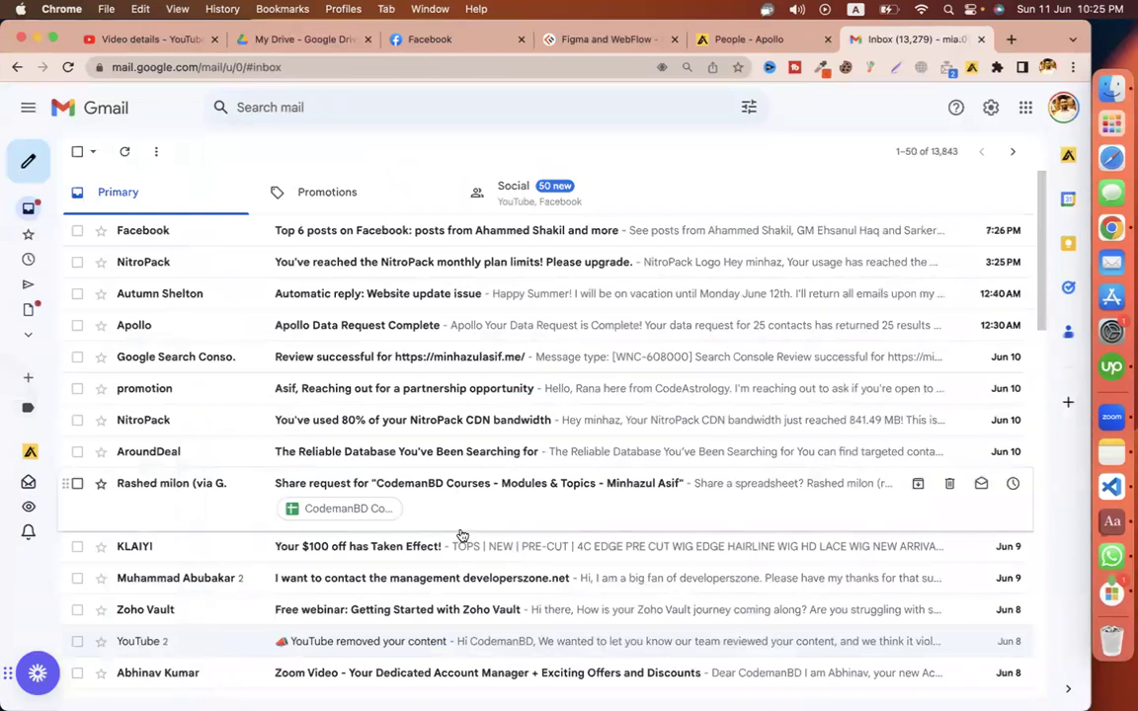
pyautogui.scroll(-3, 463, 536)
pyautogui.scroll(3, 435, 494)
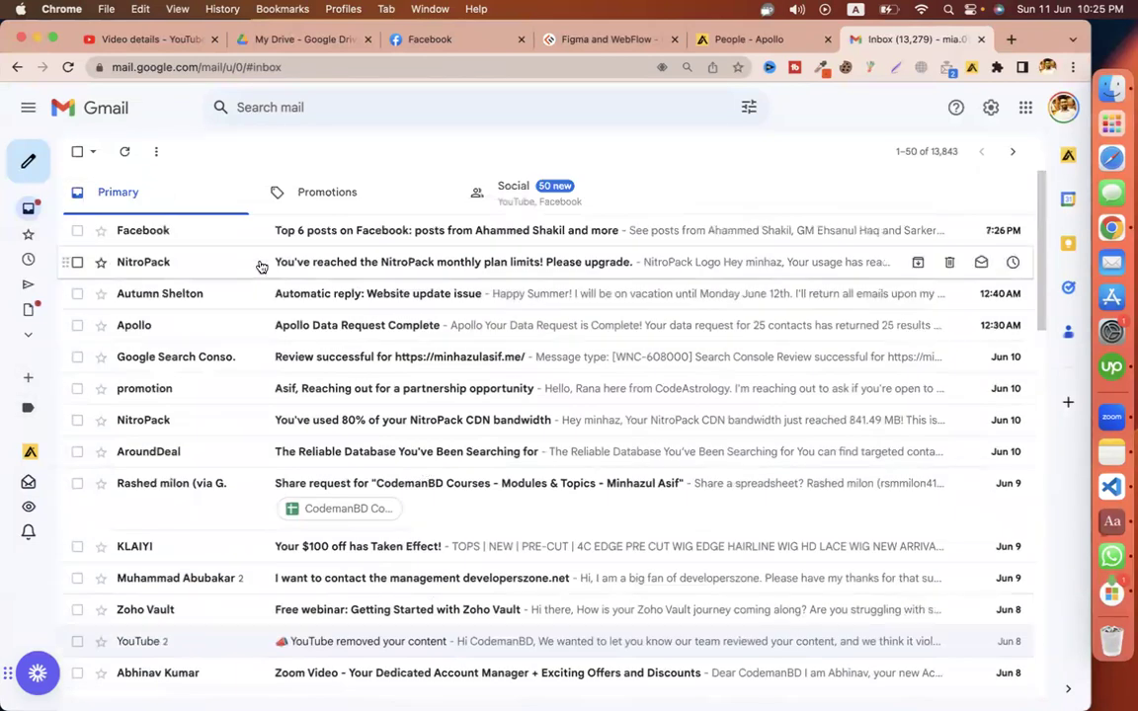
pyautogui.click(330, 189)
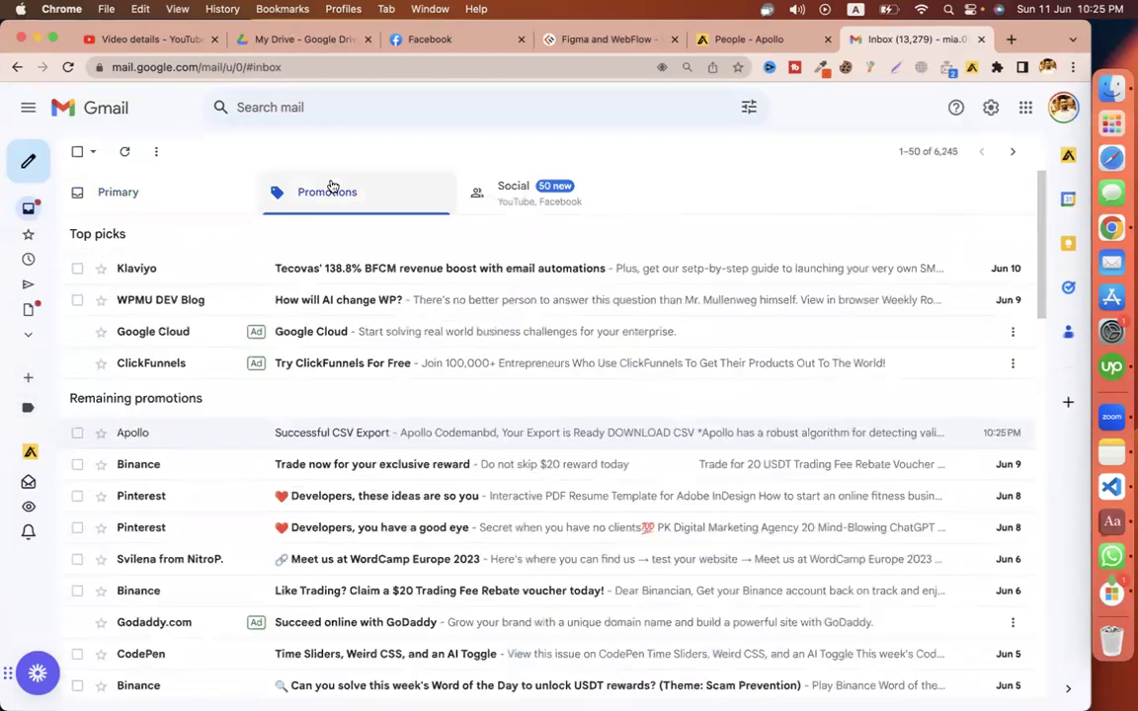
pyautogui.click(531, 192)
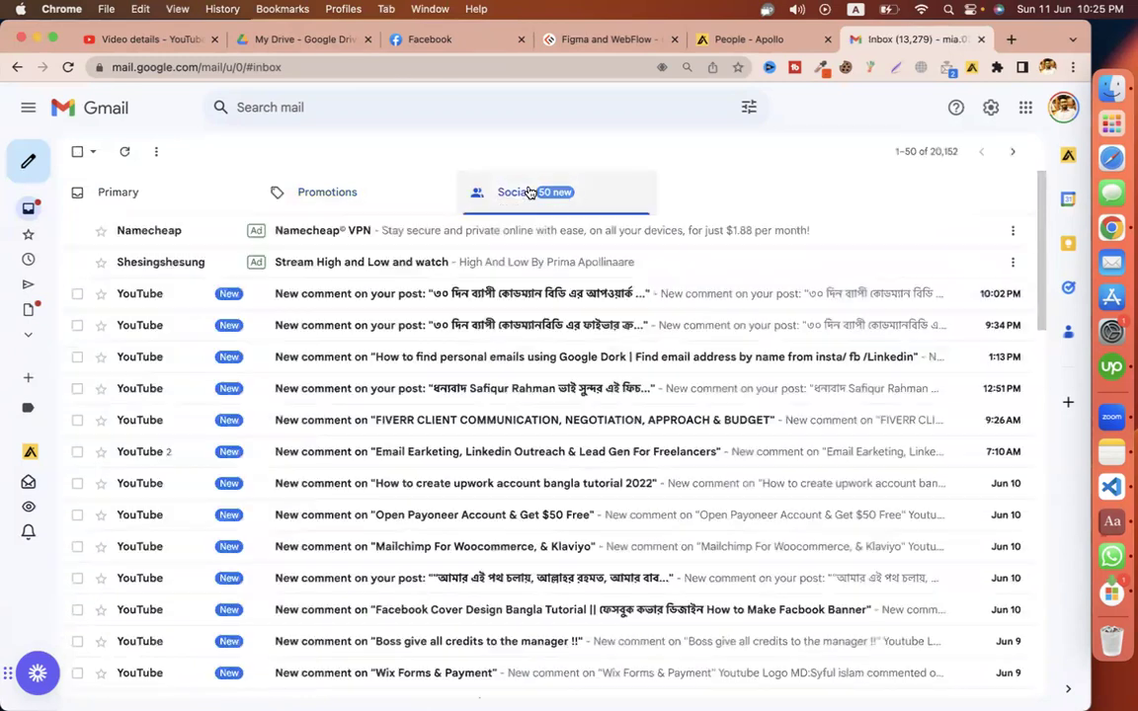
pyautogui.click(435, 191)
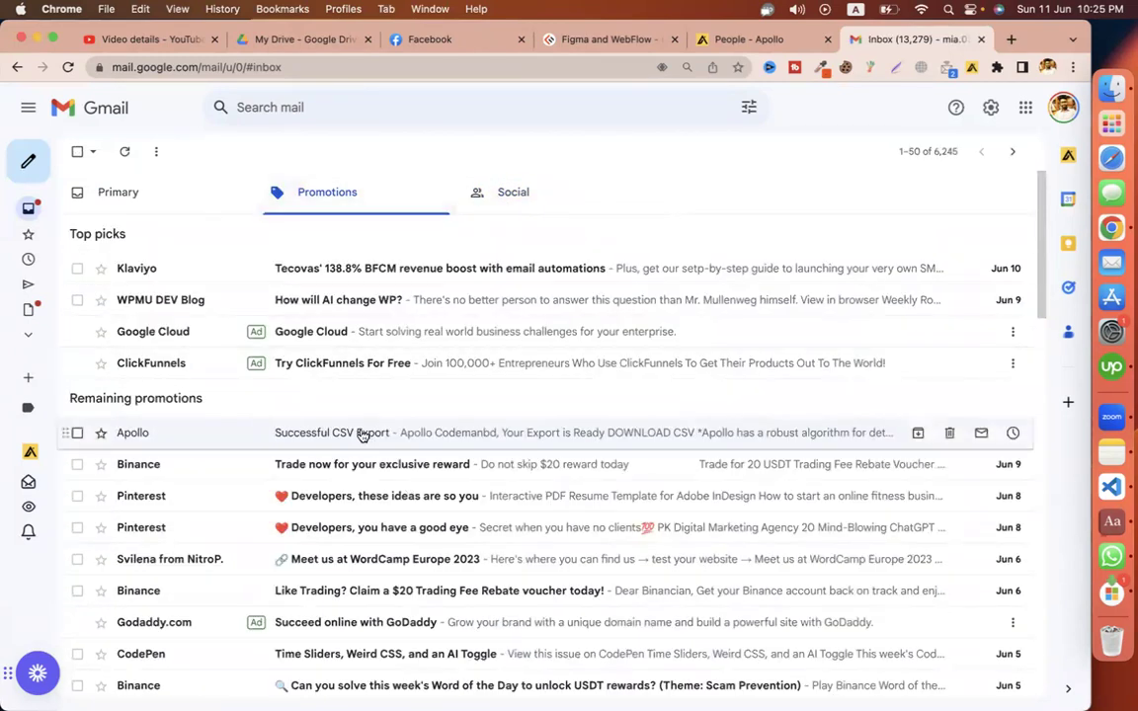
# Switch from the Gmail inbox back to Apollo's people search and dismiss the Export as CSV dialog
pyautogui.click(158, 193)
pyautogui.click(735, 39)
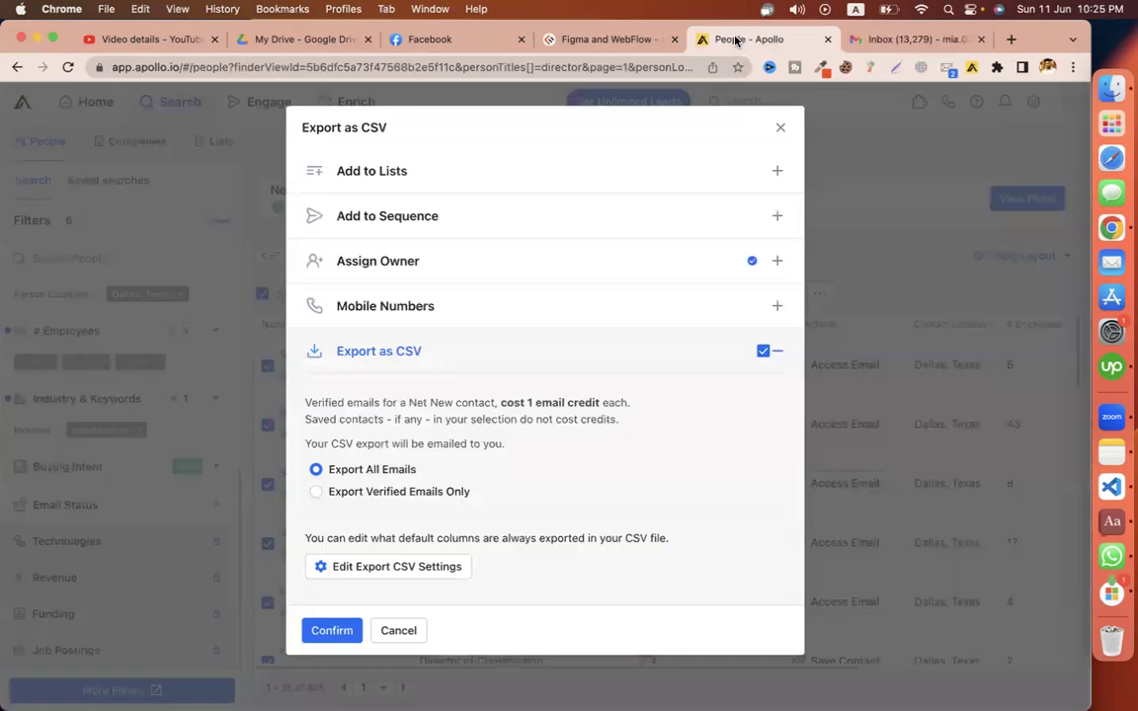
pyautogui.click(781, 127)
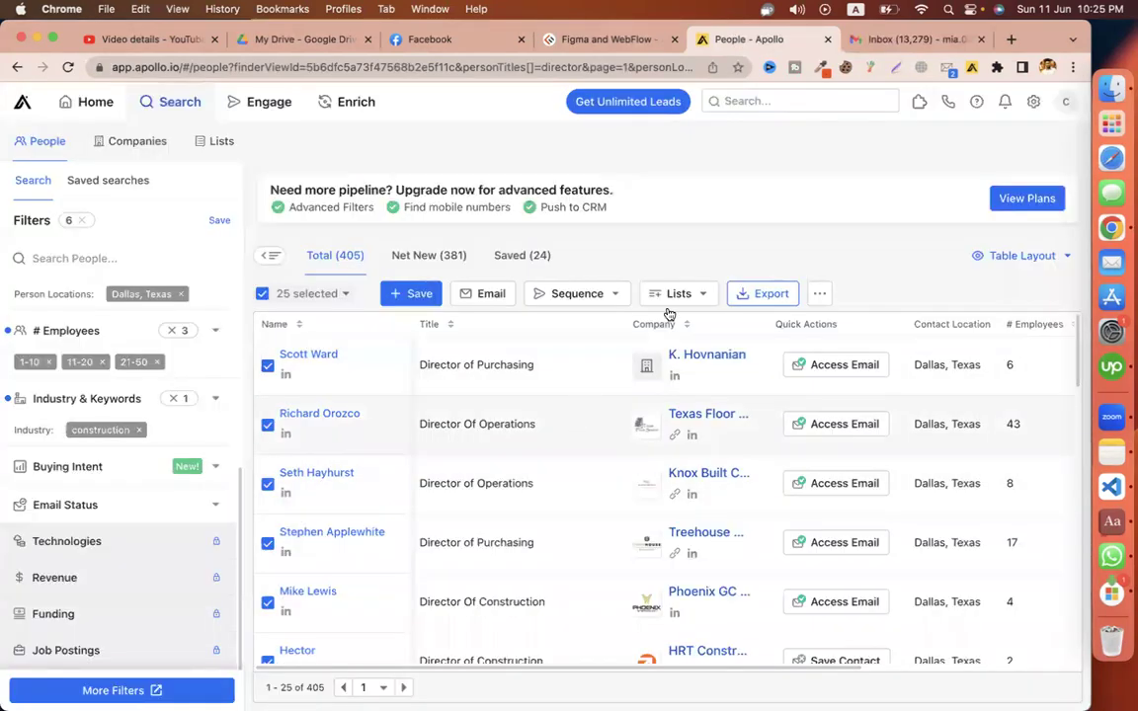
# Add the 25 selected people to a new list named "director - constructions - dallas"
pyautogui.click(682, 294)
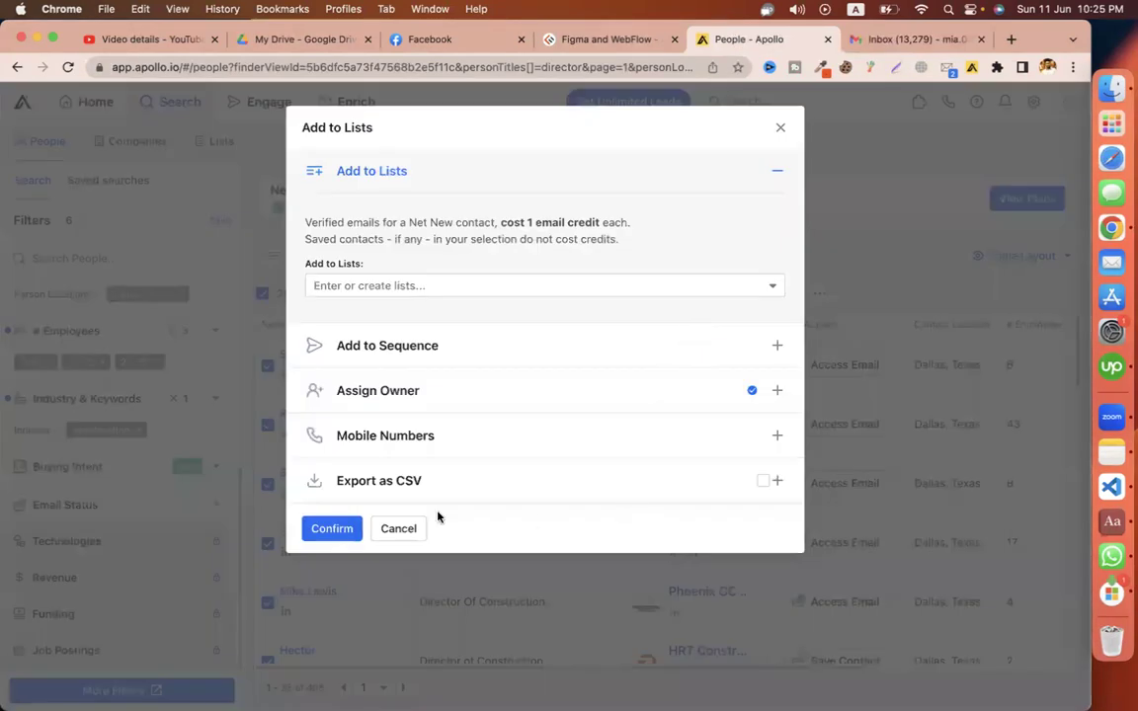
pyautogui.click(354, 286)
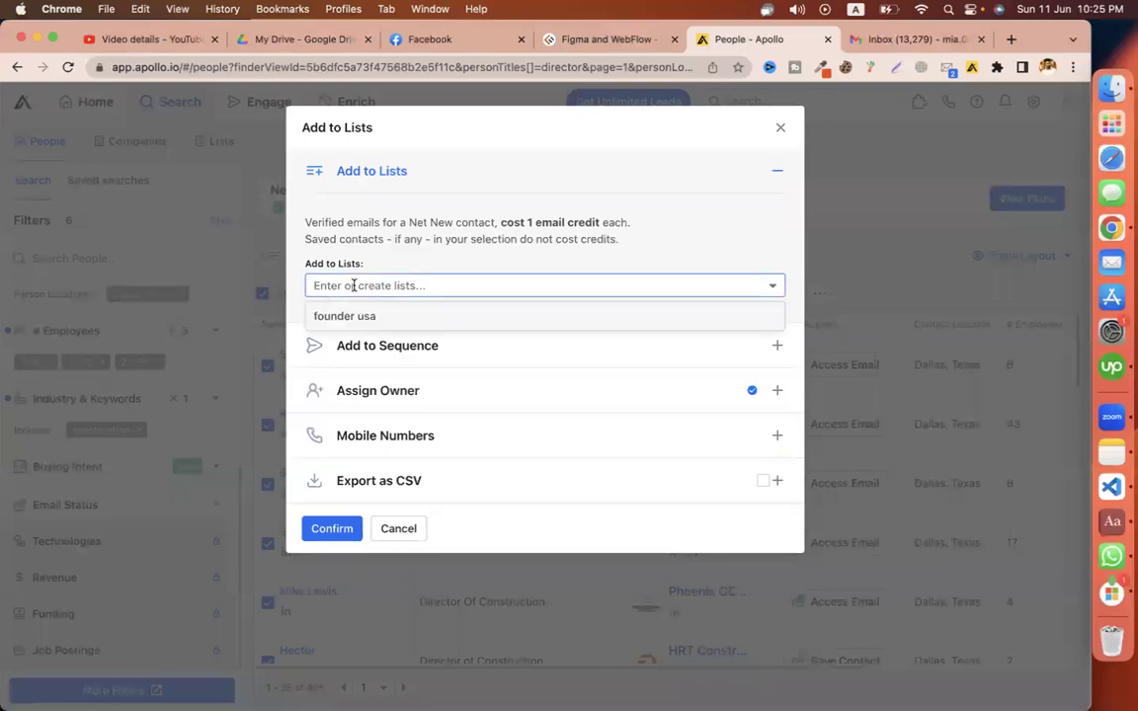
pyautogui.write('directr')
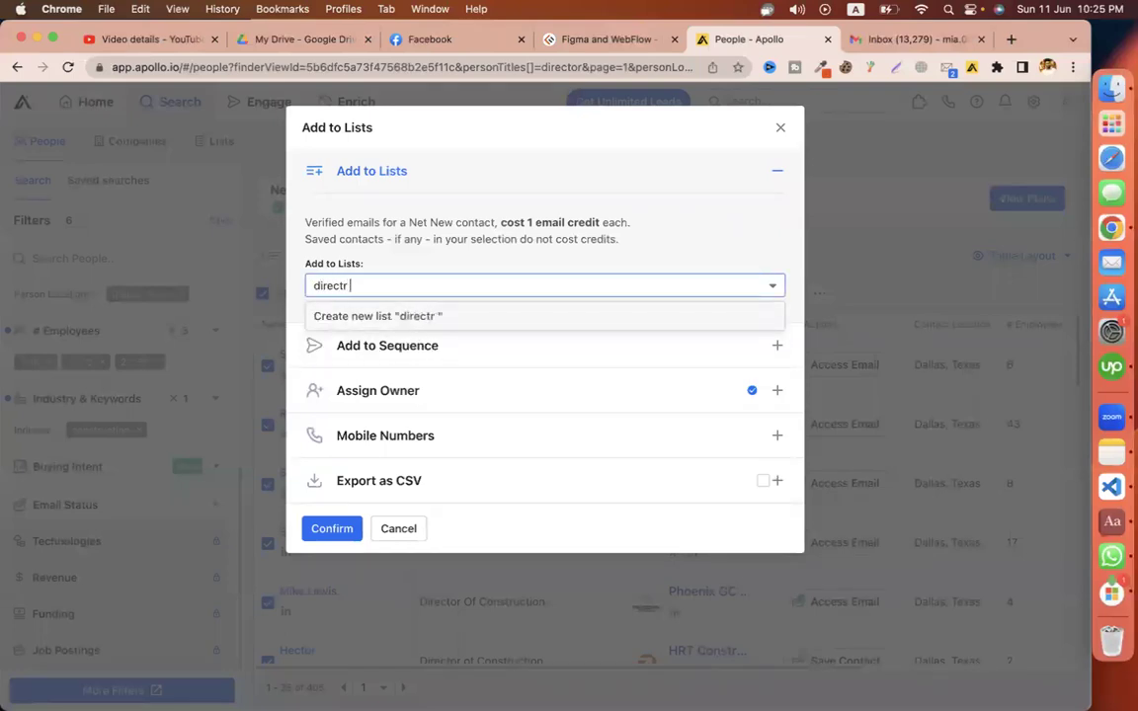
pyautogui.press('BackSpace')
pyautogui.press('BackSpace')
pyautogui.write('or - constructions - dallas')
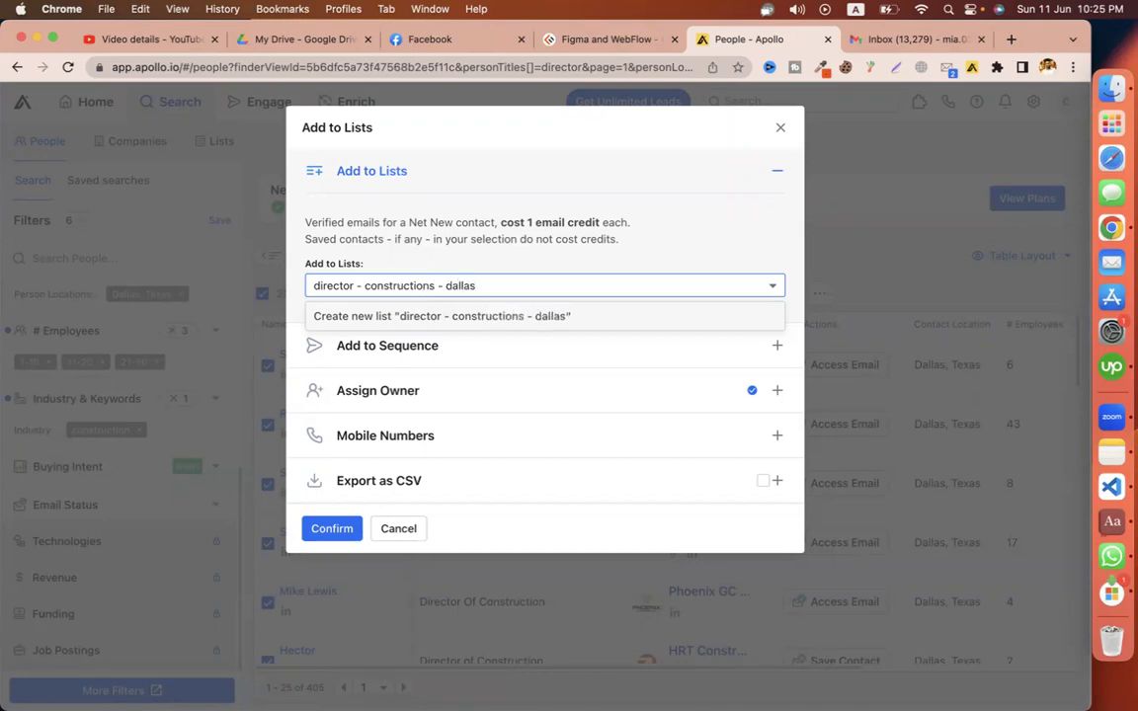
pyautogui.click(370, 318)
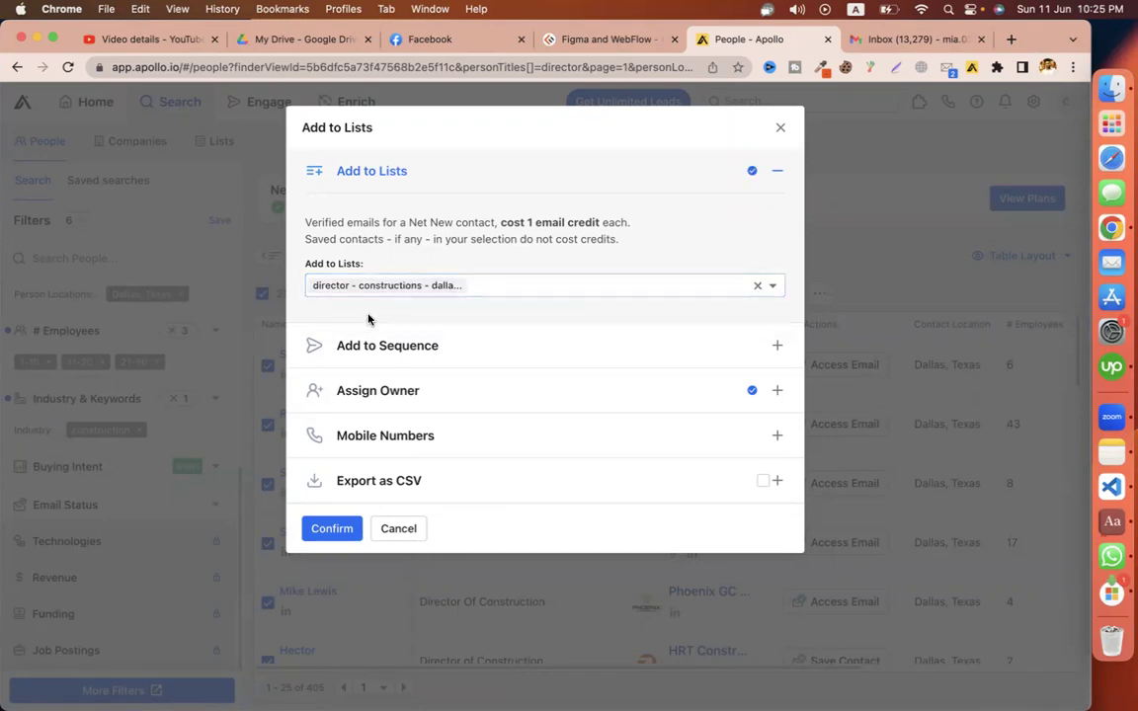
pyautogui.click(336, 529)
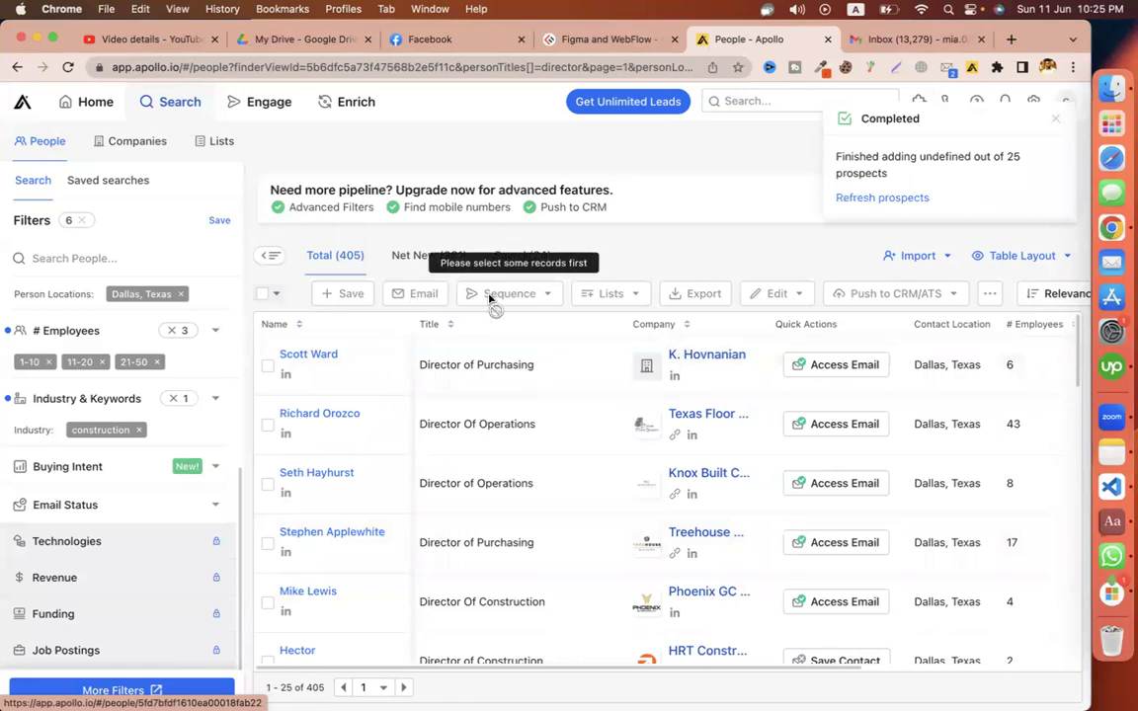
# Open the saved "director - constructions - dallas" people list and select all 25 of its contacts
pyautogui.click(218, 140)
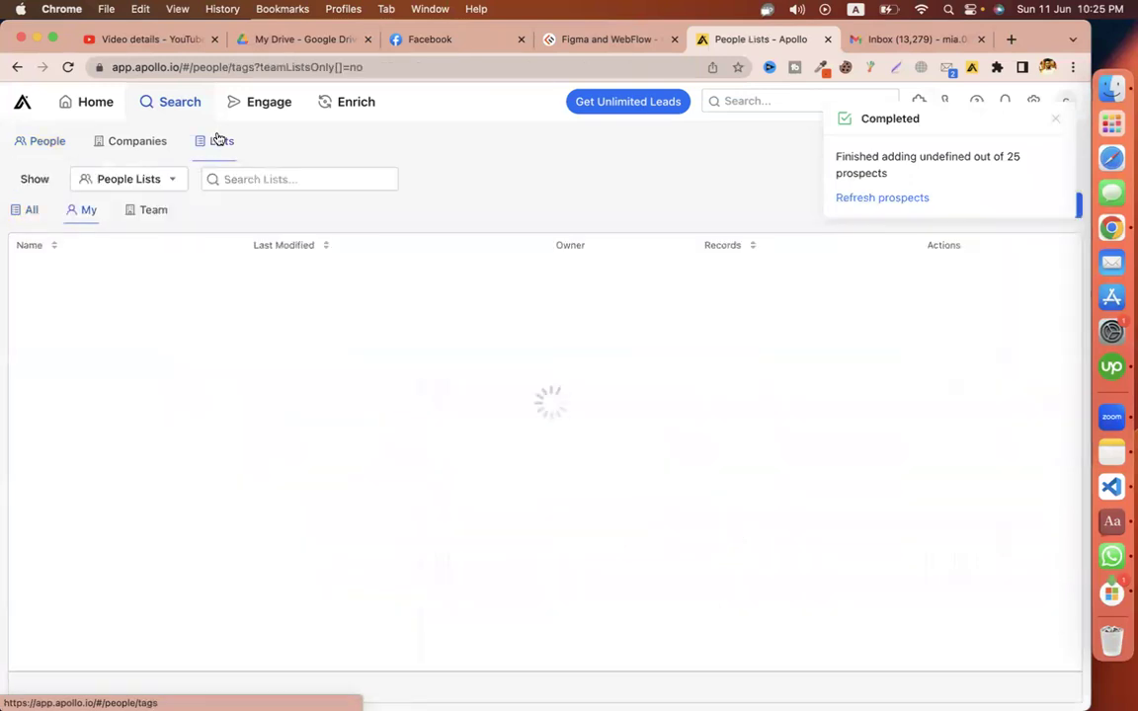
pyautogui.click(71, 281)
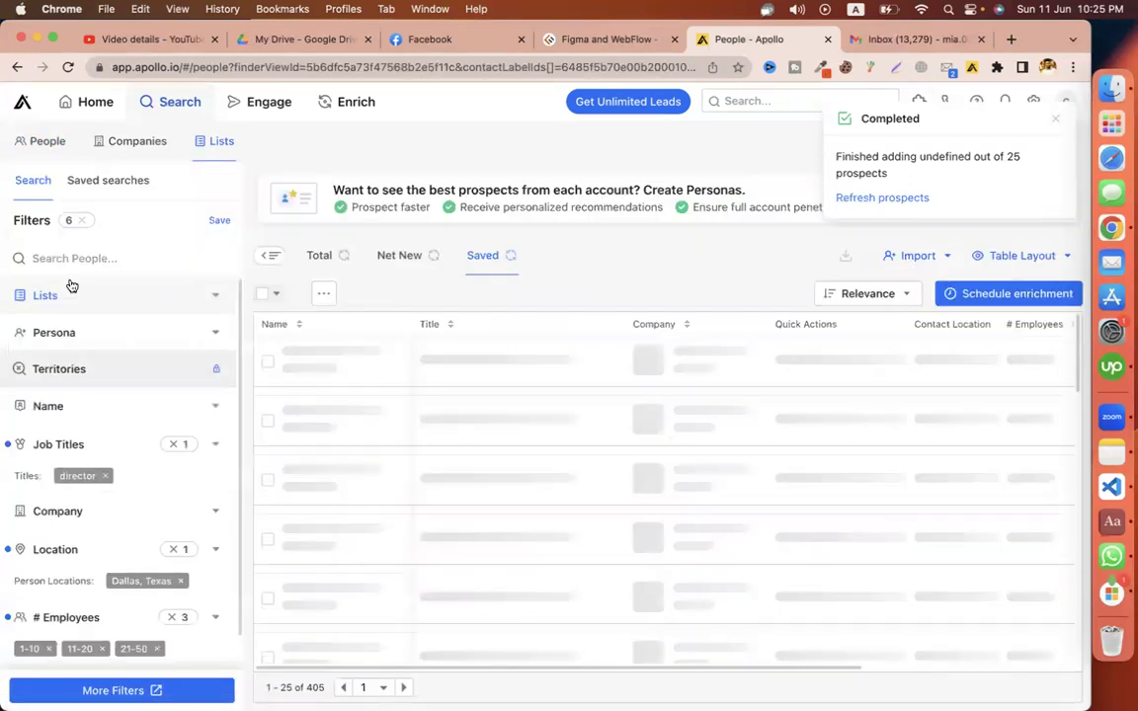
pyautogui.click(277, 293)
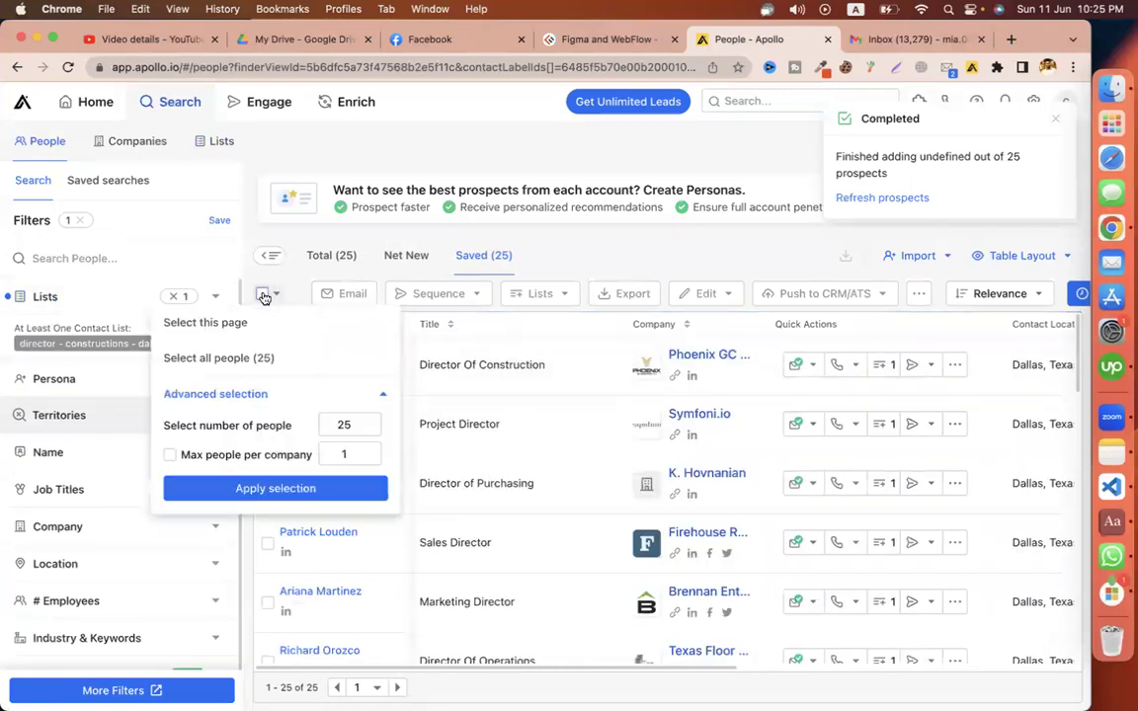
pyautogui.click(276, 487)
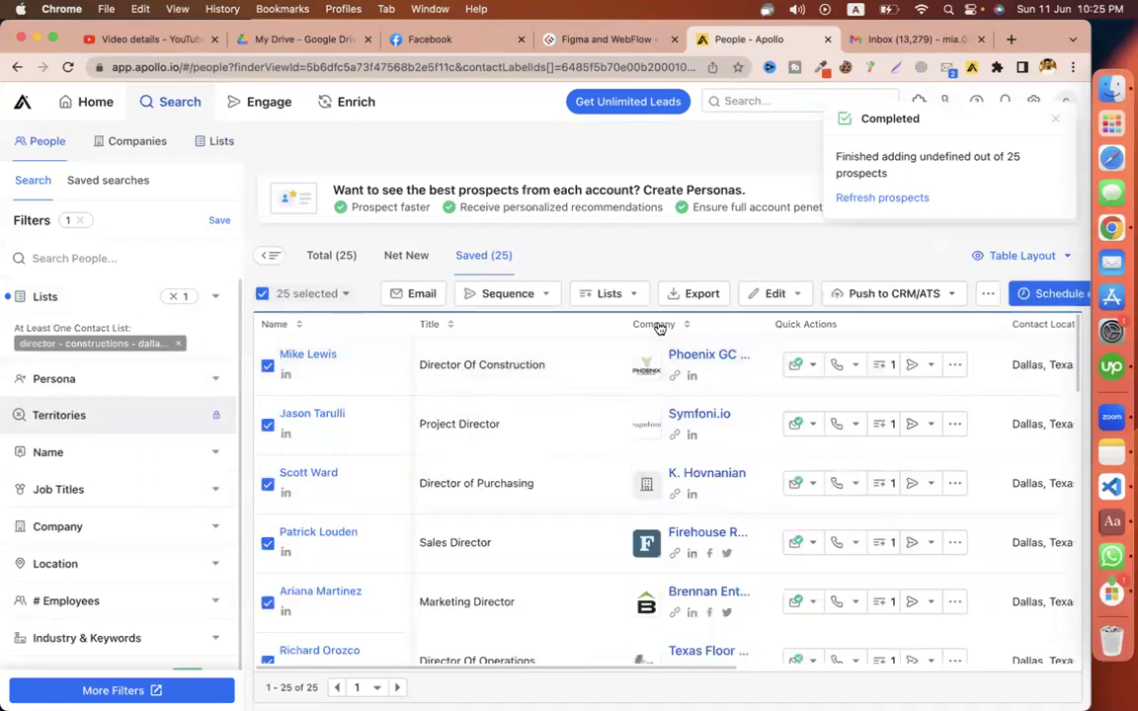
# Export the selected list contacts as CSV and download the finished file directly
pyautogui.click(709, 297)
pyautogui.click(426, 372)
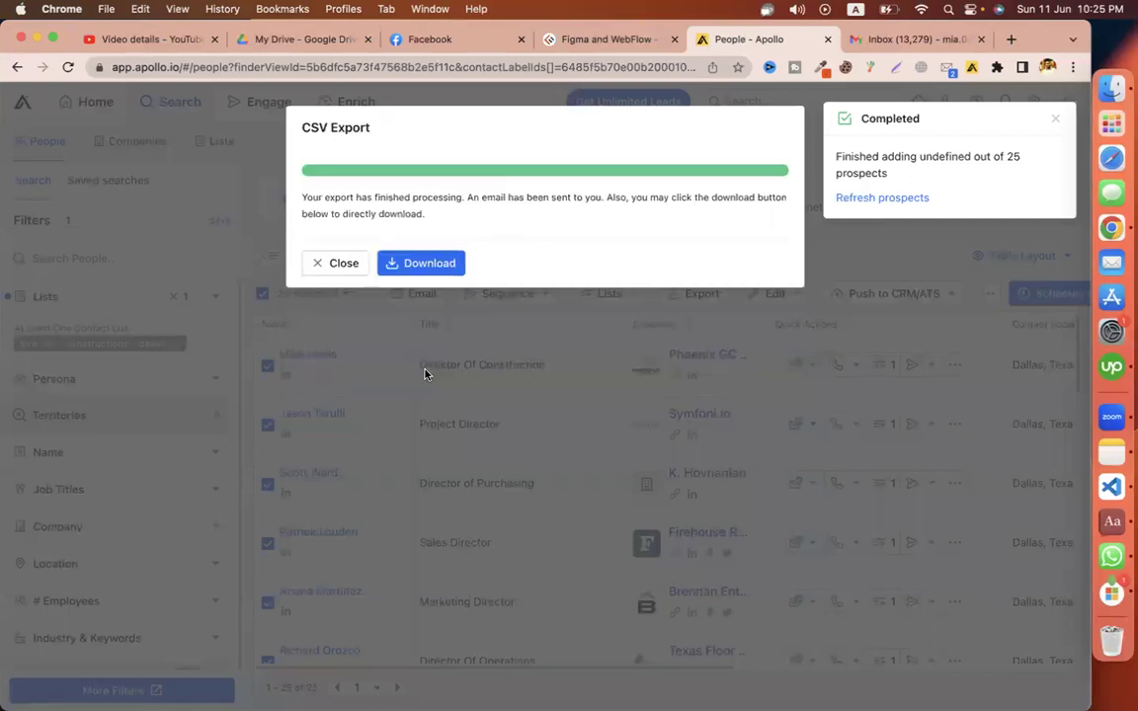
pyautogui.click(425, 265)
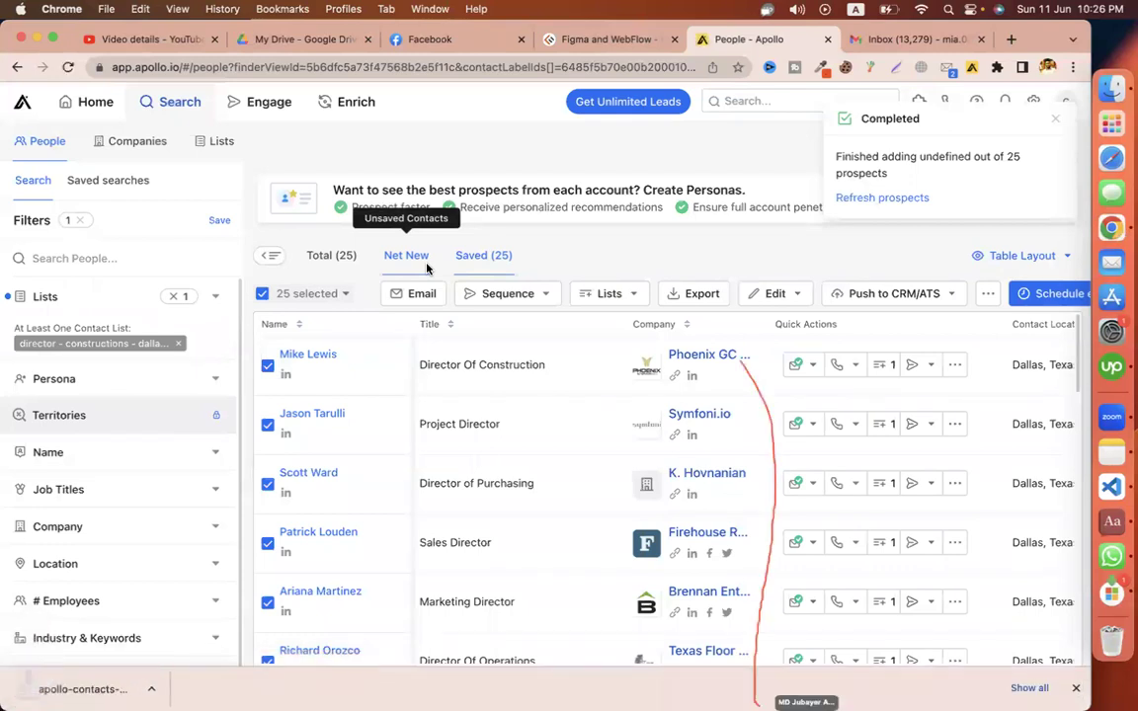
# Open the downloaded apollo-contacts-export CSV in Numbers and examine the name, title and company columns
pyautogui.click(113, 686)
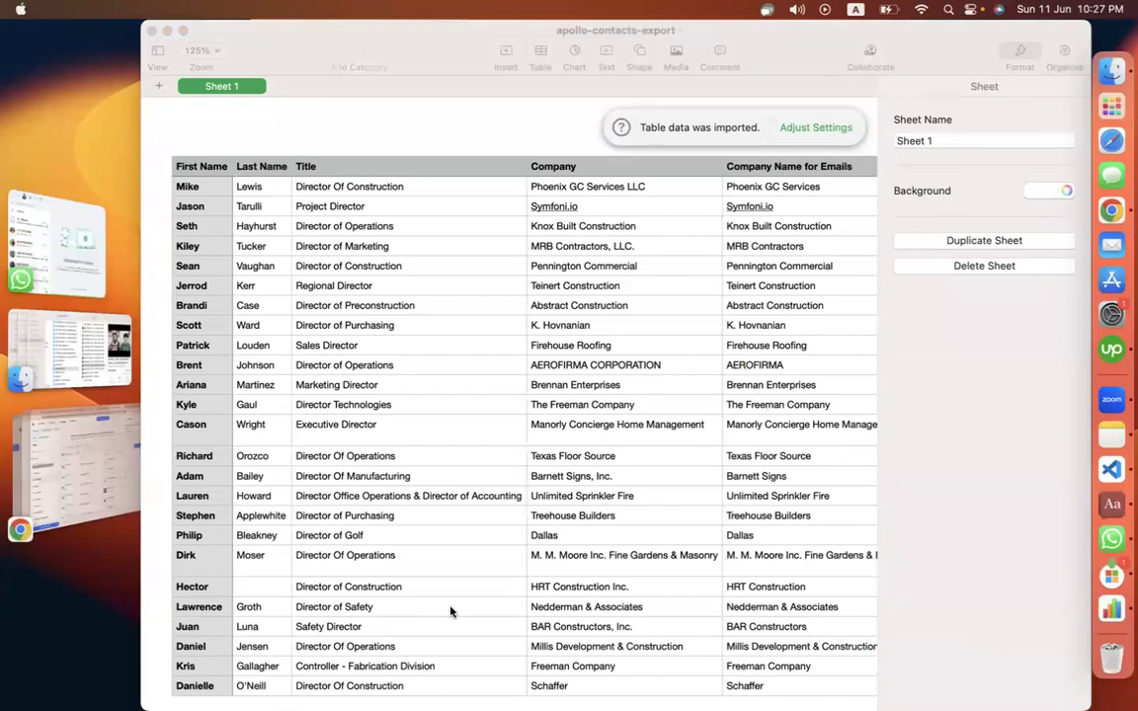
pyautogui.click(192, 188)
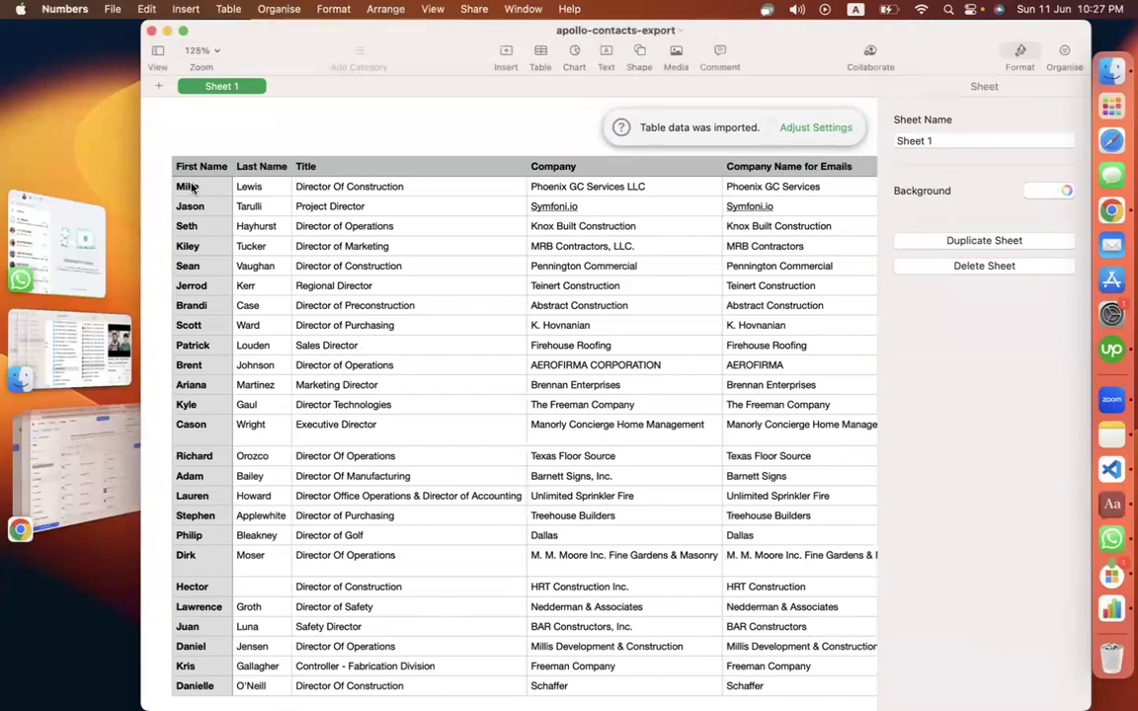
pyautogui.click(263, 189)
pyautogui.click(316, 190)
pyautogui.hscroll(3, 447, 234)
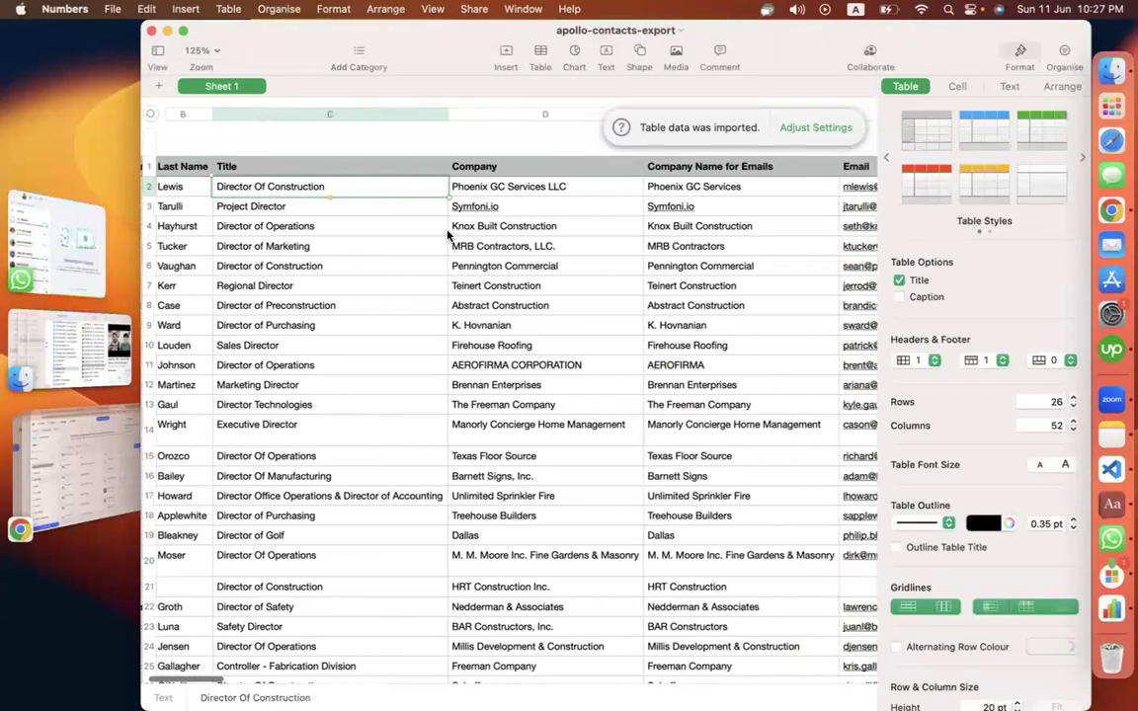
pyautogui.click(509, 206)
pyautogui.hscroll(5, 548, 206)
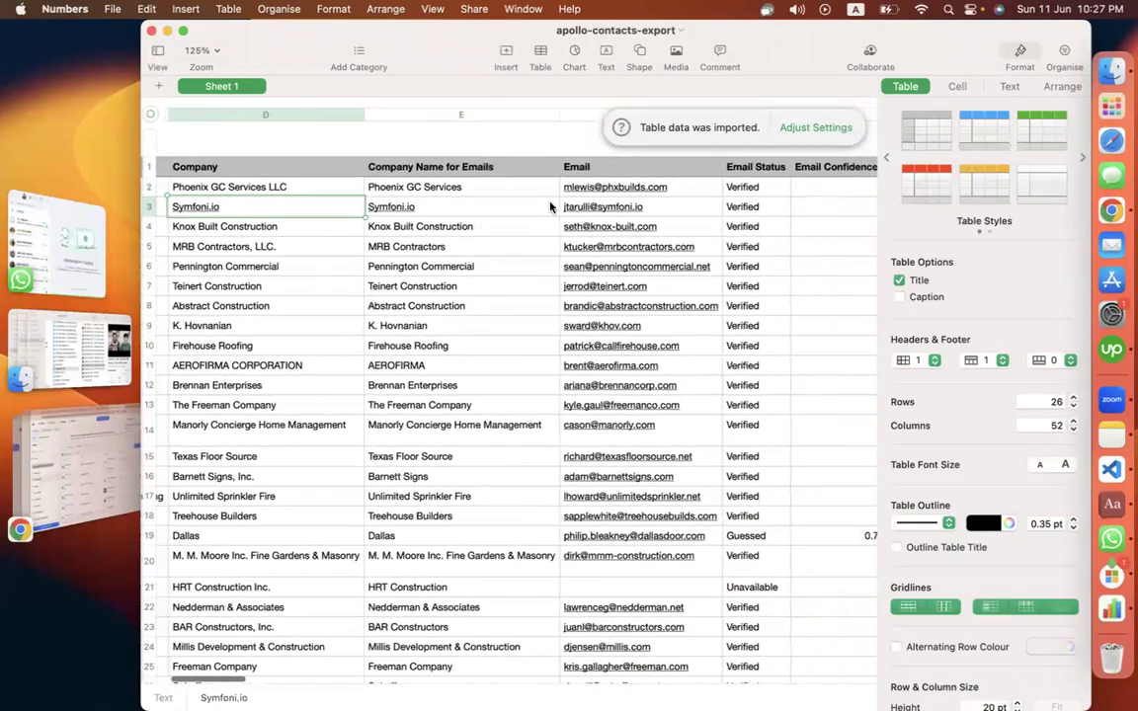
# Examine the contacts' Company Name for Emails, Email, Email Status and Email Confidence columns, including the HRT Construction row
pyautogui.click(439, 188)
pyautogui.hscroll(3, 439, 187)
pyautogui.moveTo(514, 187); pyautogui.dragTo(579, 610)
pyautogui.click(403, 384)
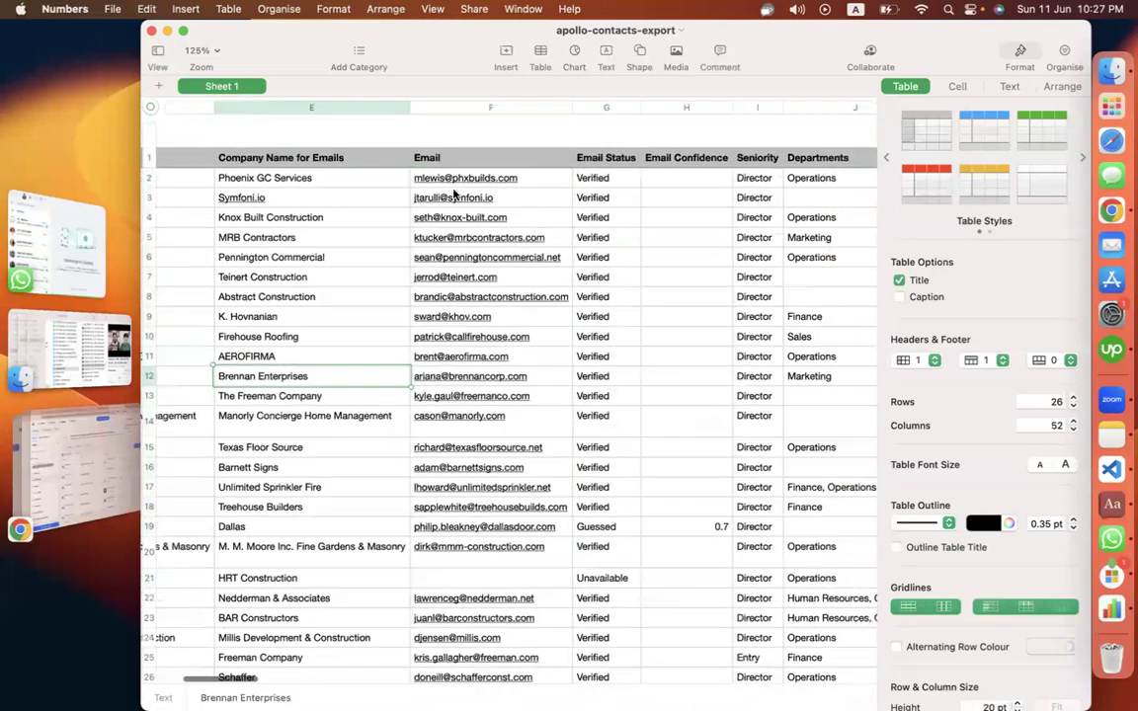
pyautogui.moveTo(624, 177); pyautogui.dragTo(624, 579)
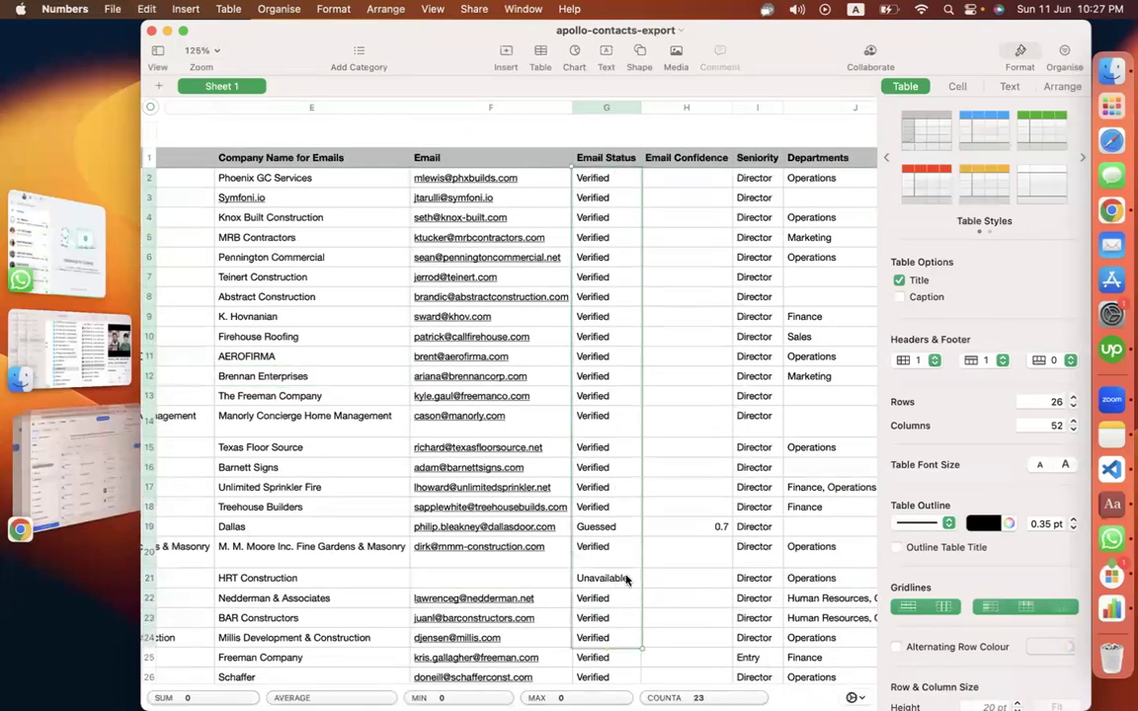
pyautogui.click(660, 424)
pyautogui.hscroll(2, 660, 423)
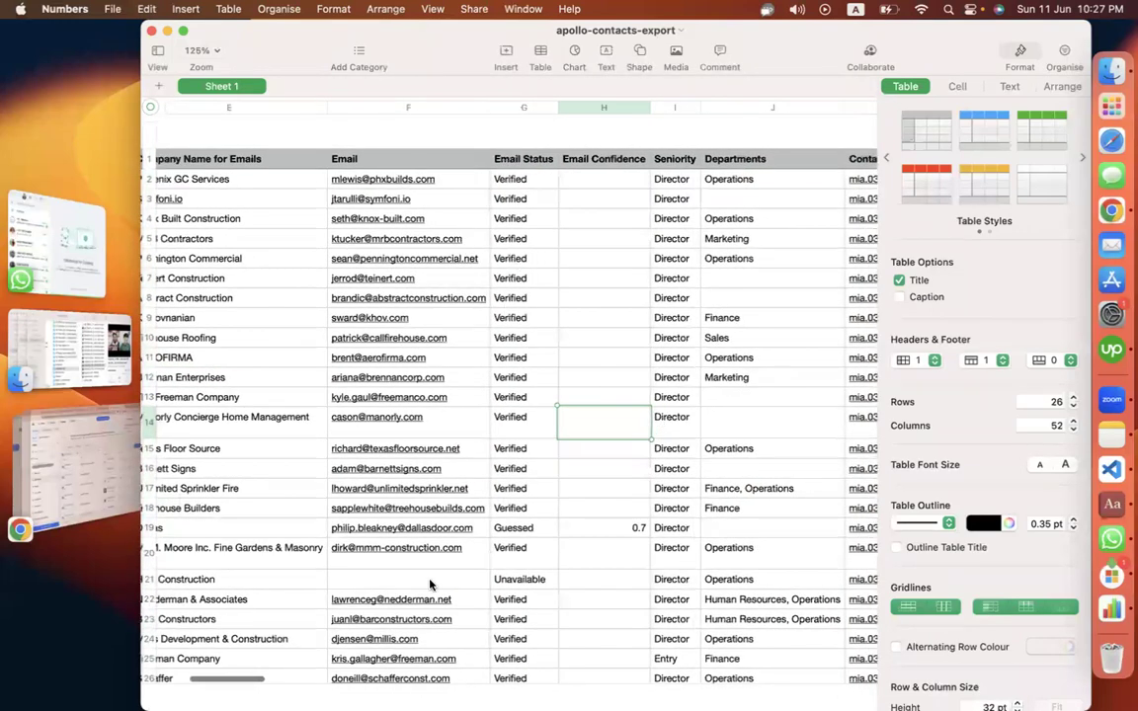
pyautogui.moveTo(430, 585); pyautogui.dragTo(566, 587)
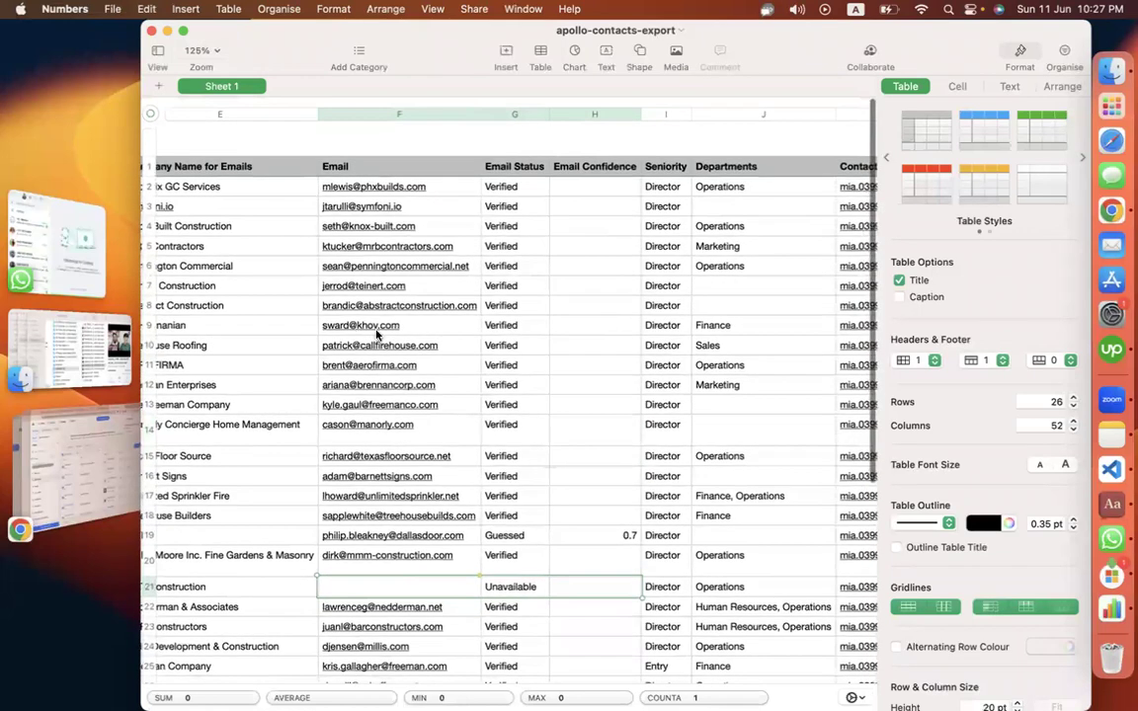
# Review the Departments, First Phone and Corporate Phone columns of the exported contacts
pyautogui.hscroll(5, 554, 356)
pyautogui.click(474, 185)
pyautogui.moveTo(474, 185); pyautogui.dragTo(503, 317)
pyautogui.click(461, 189)
pyautogui.hscroll(3, 661, 279)
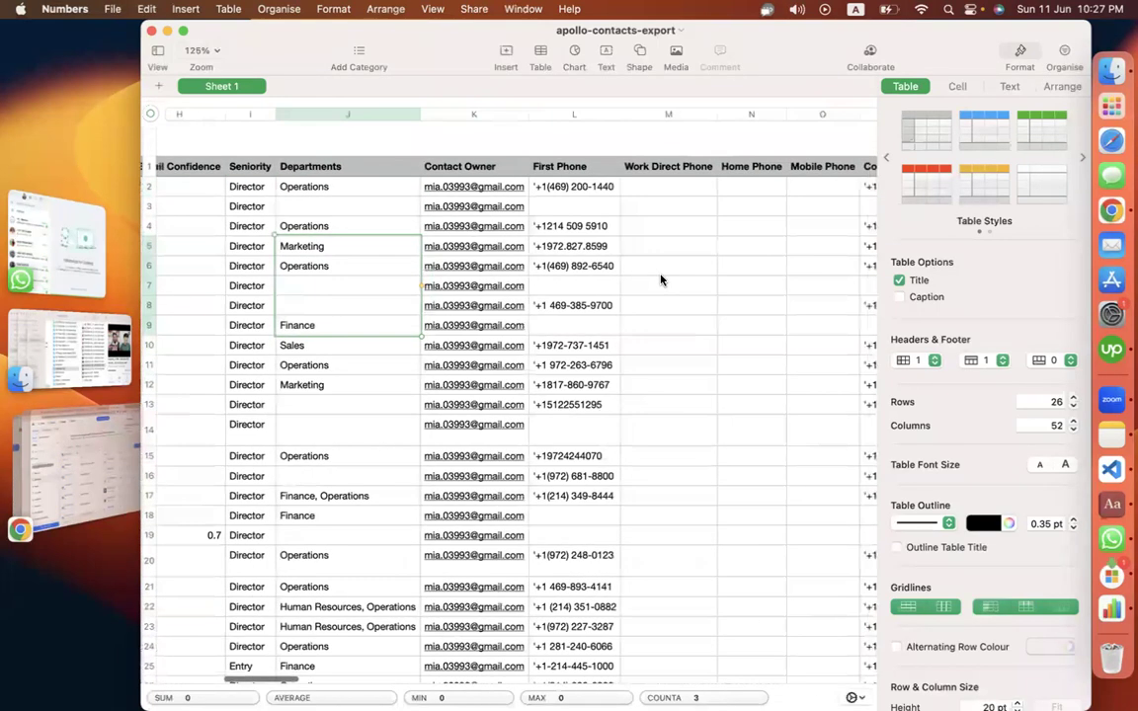
pyautogui.moveTo(579, 191); pyautogui.dragTo(598, 518)
pyautogui.hscroll(5, 717, 368)
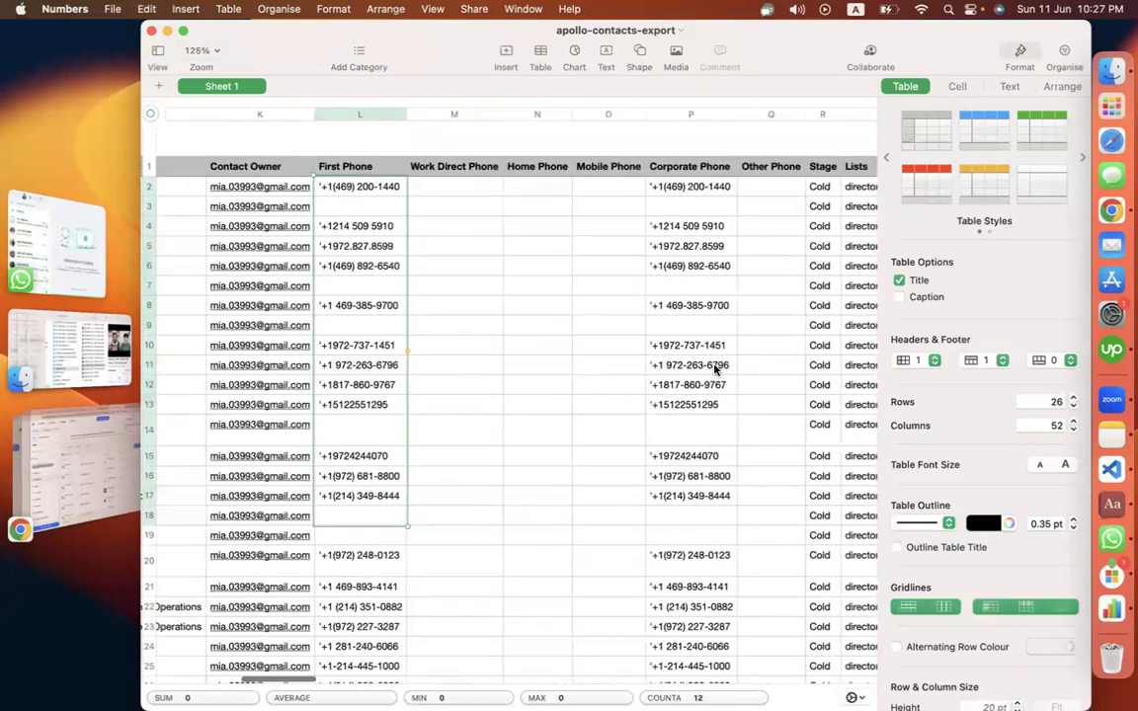
pyautogui.moveTo(467, 206); pyautogui.dragTo(466, 475)
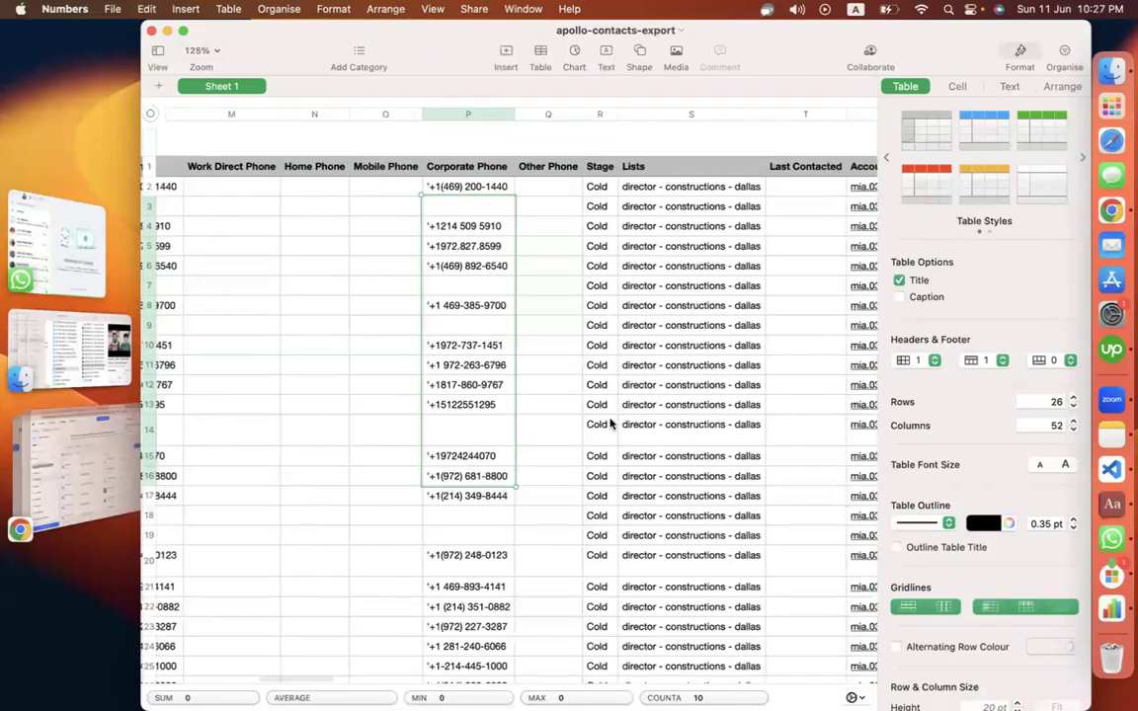
pyautogui.hscroll(3, 632, 415)
# Inspect the contacts' Industry, Keywords and personal LinkedIn URL columns
pyautogui.press('super+0')
pyautogui.hscroll(-3, 569, 368)
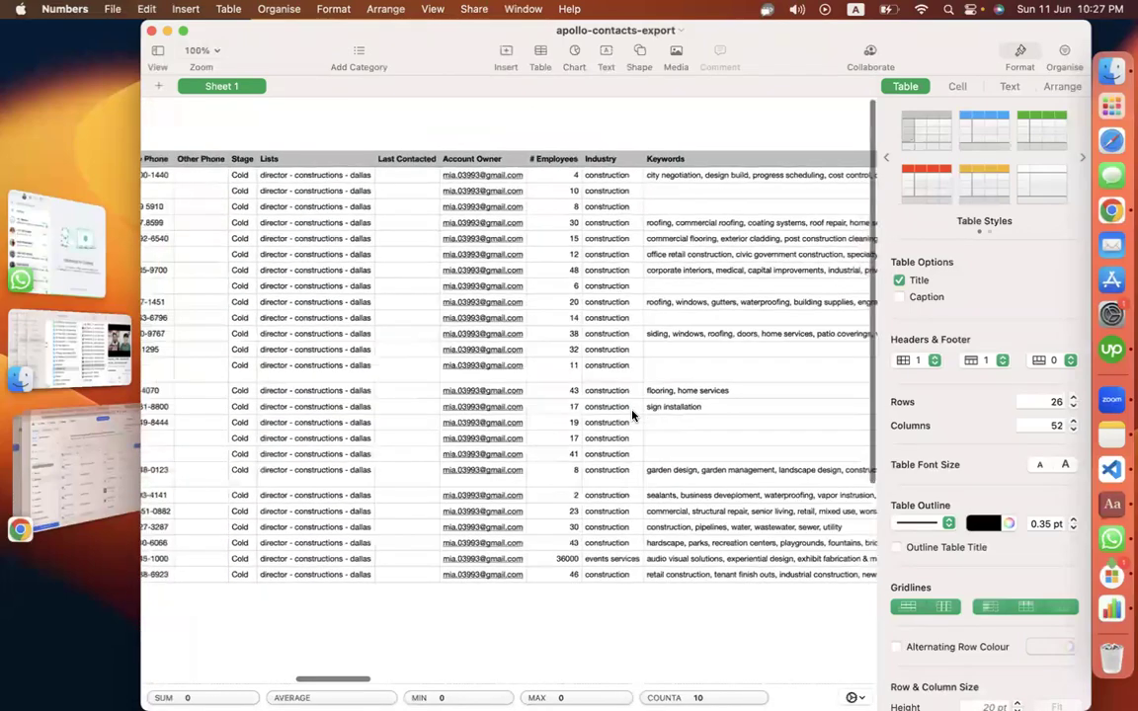
pyautogui.click(630, 333)
pyautogui.moveTo(613, 194); pyautogui.dragTo(612, 399)
pyautogui.hscroll(5, 731, 343)
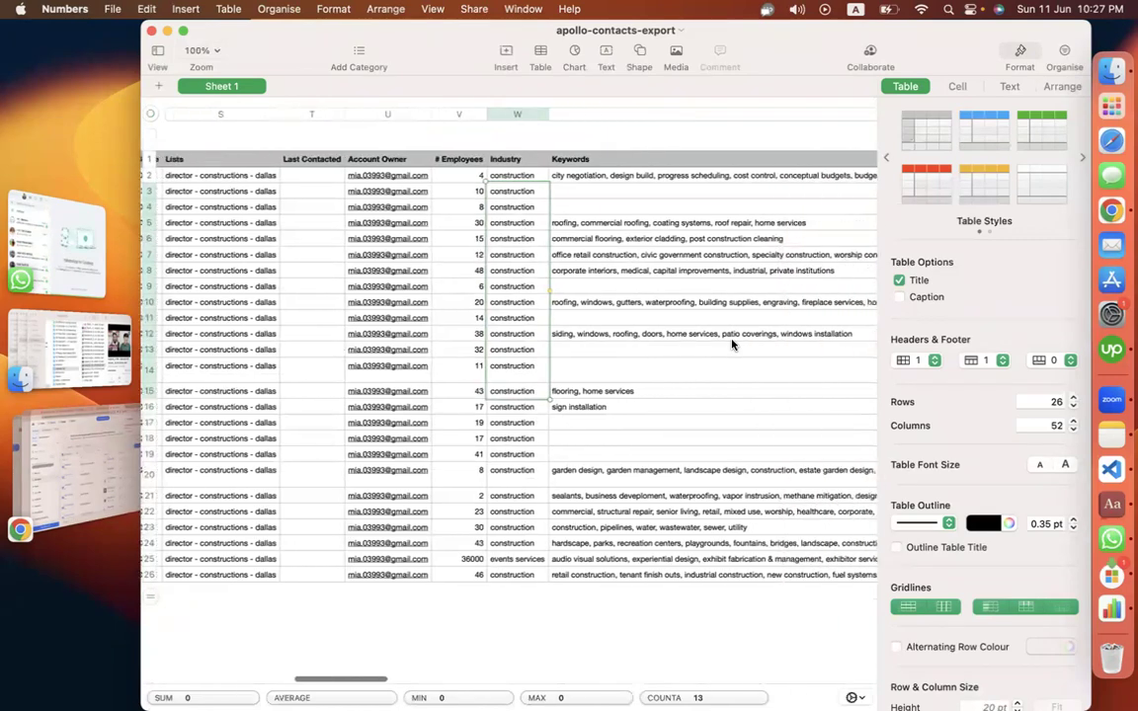
pyautogui.hscroll(3, 732, 344)
pyautogui.moveTo(494, 186); pyautogui.dragTo(526, 511)
pyautogui.hscroll(2, 527, 510)
# Look through the Website, Company Linkedin Url, Facebook Url and Twitter Url columns
pyautogui.moveTo(629, 168); pyautogui.dragTo(623, 508)
pyautogui.hscroll(5, 812, 385)
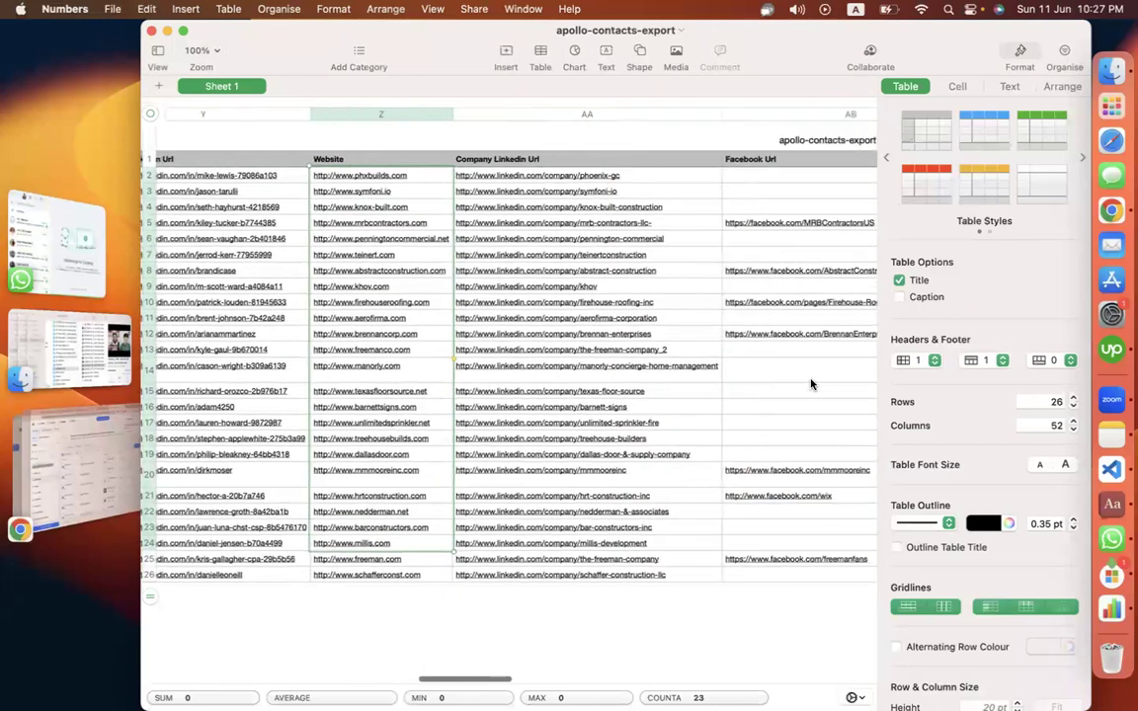
pyautogui.moveTo(580, 185); pyautogui.dragTo(581, 462)
pyautogui.hscroll(5, 580, 462)
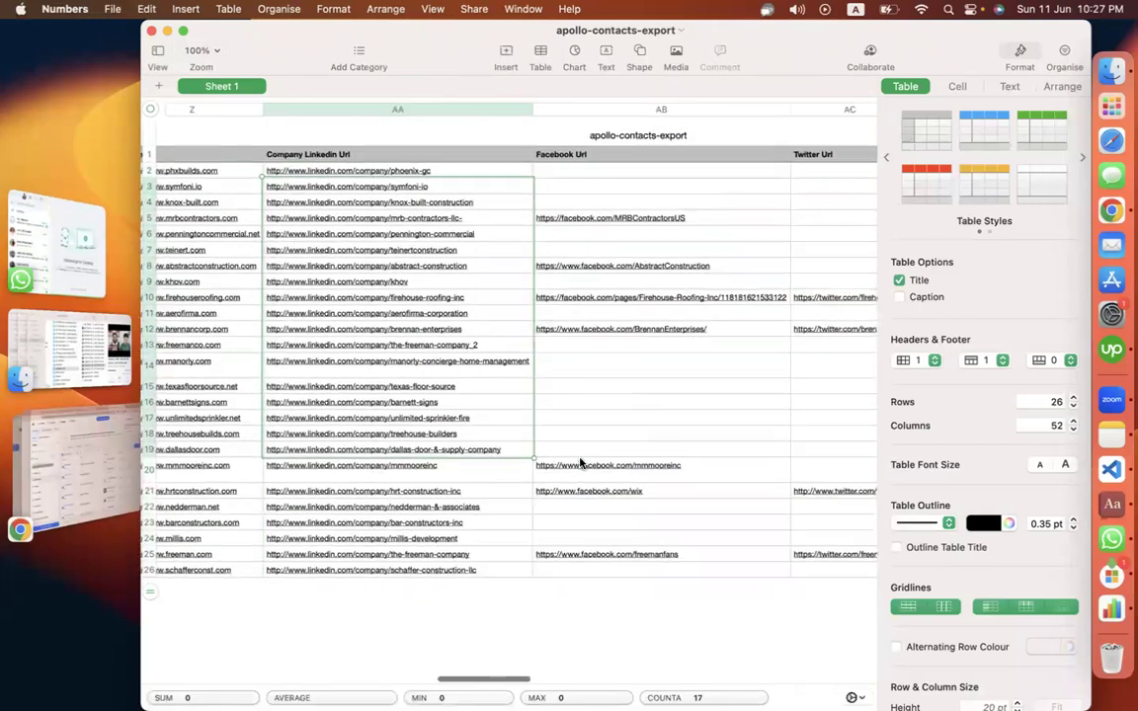
pyautogui.moveTo(536, 209); pyautogui.dragTo(597, 497)
pyautogui.hscroll(3, 596, 504)
pyautogui.hscroll(3, 596, 510)
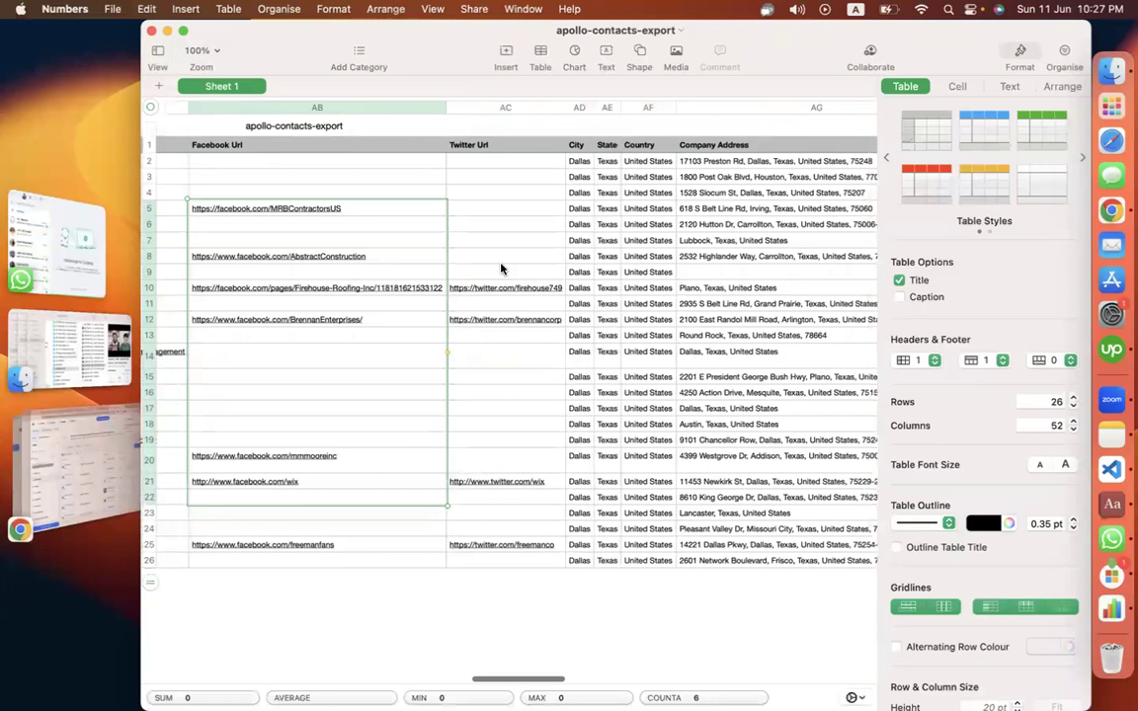
pyautogui.moveTo(499, 255); pyautogui.dragTo(498, 613)
pyautogui.hscroll(3, 581, 247)
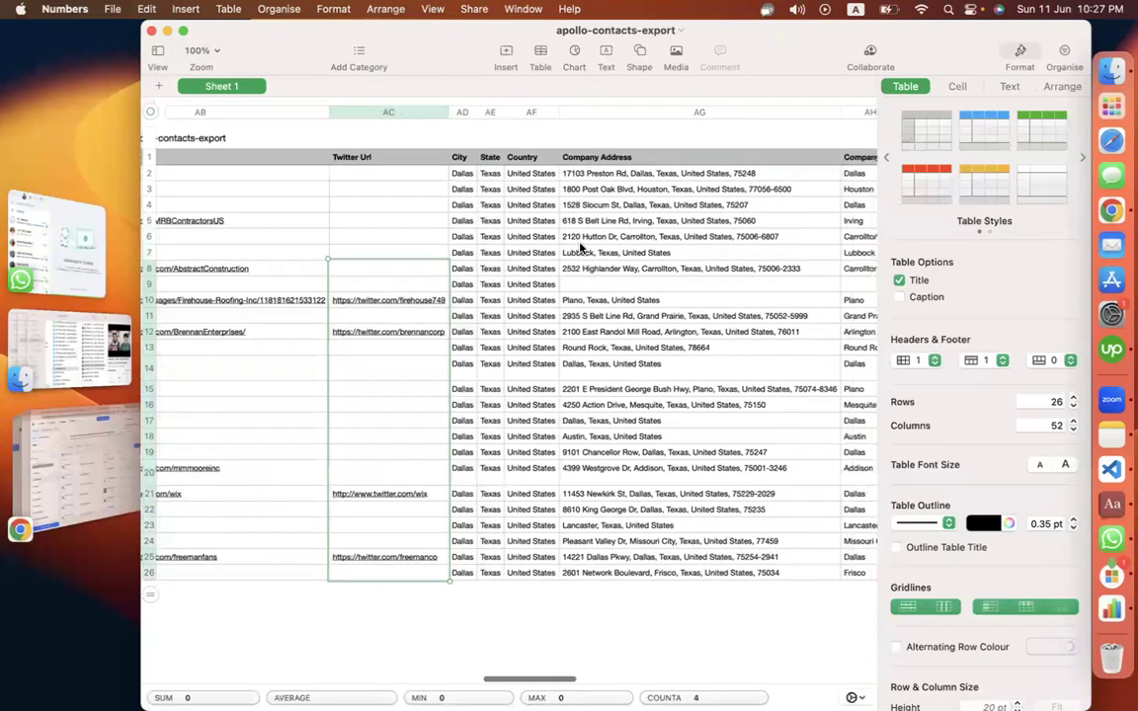
# Check the City, State, Company Address and Company City columns, skim the remaining columns, and return to the first column
pyautogui.moveTo(460, 174); pyautogui.dragTo(462, 318)
pyautogui.moveTo(478, 223); pyautogui.dragTo(668, 350)
pyautogui.hscroll(3, 668, 396)
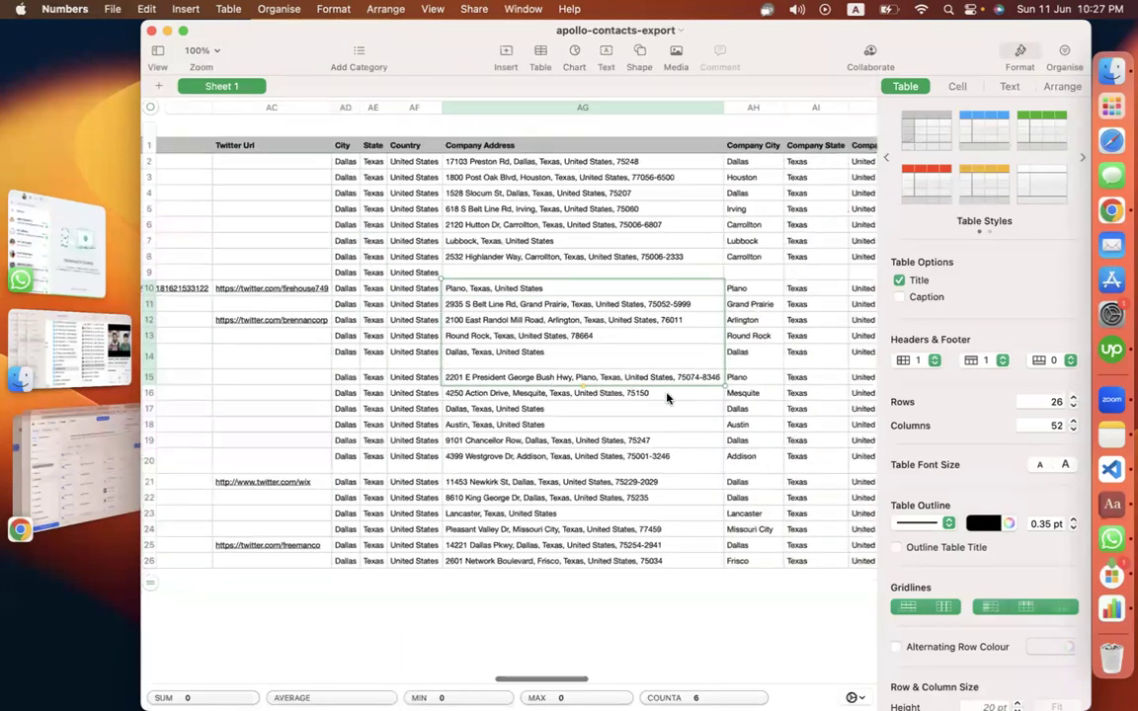
pyautogui.moveTo(682, 227); pyautogui.dragTo(716, 428)
pyautogui.hscroll(3, 716, 431)
pyautogui.hscroll(10, 529, 407)
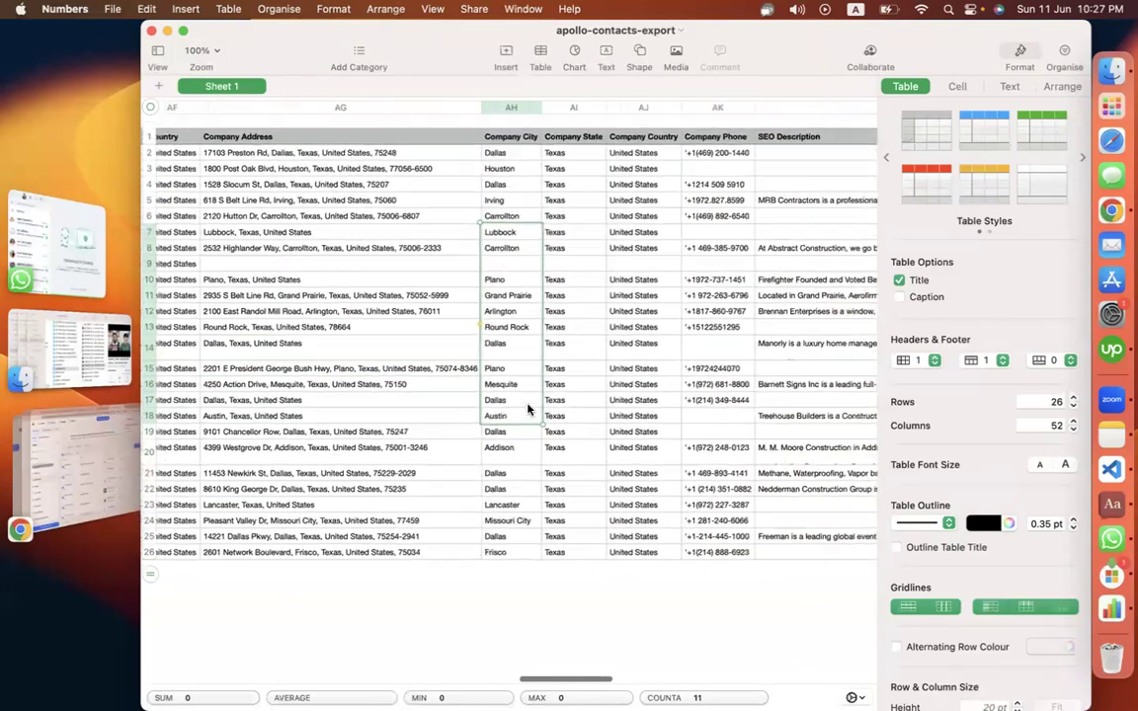
pyautogui.hscroll(-10, 528, 407)
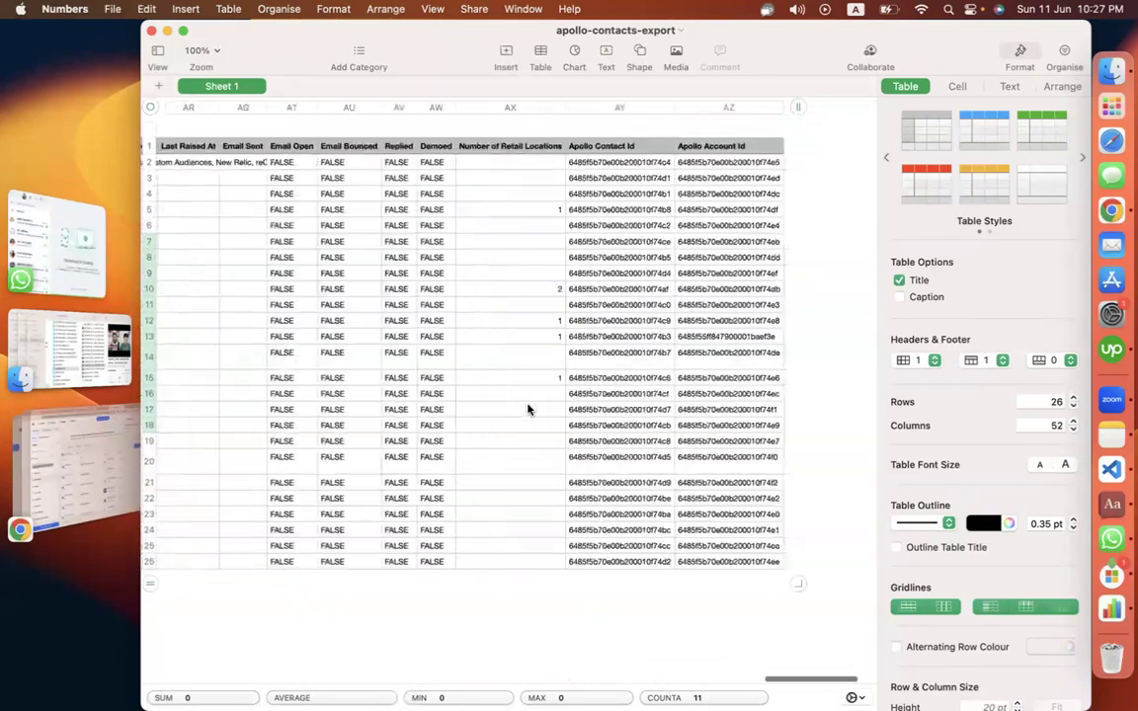
pyautogui.hscroll(-15, 529, 407)
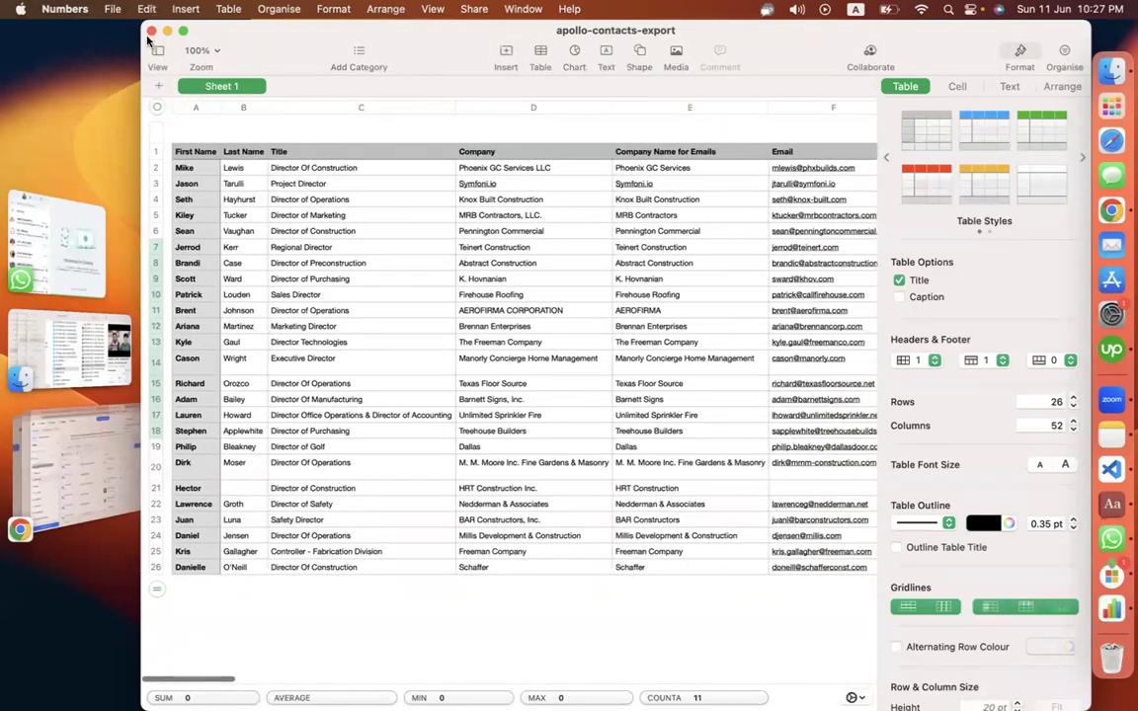
# Switch from the spreadsheet to Apollo in Chrome, dismiss the Completed notice and view the selection options for the listed people
pyautogui.click(135, 36)
pyautogui.click(97, 445)
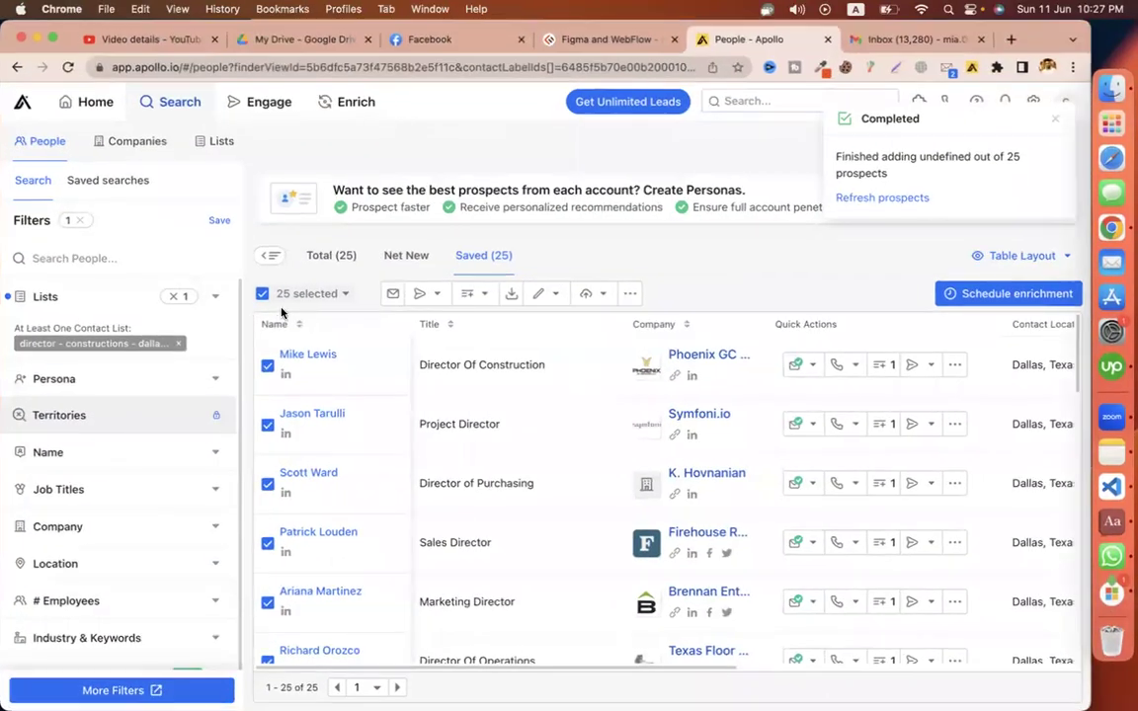
pyautogui.click(1057, 119)
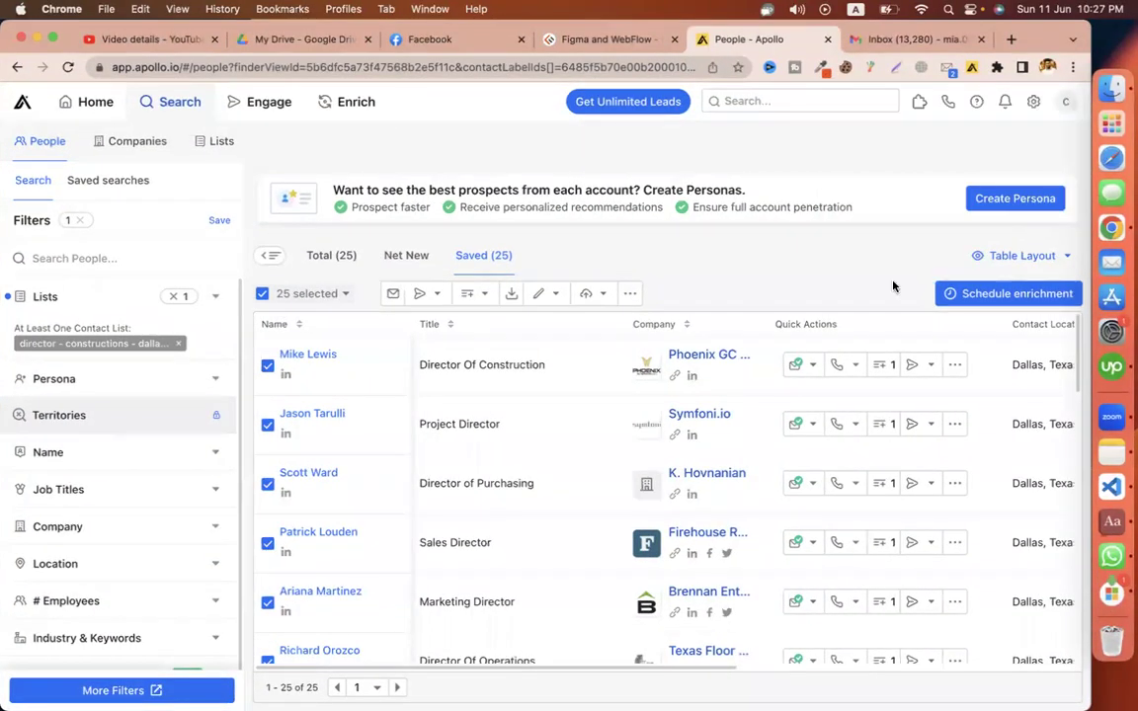
pyautogui.click(259, 295)
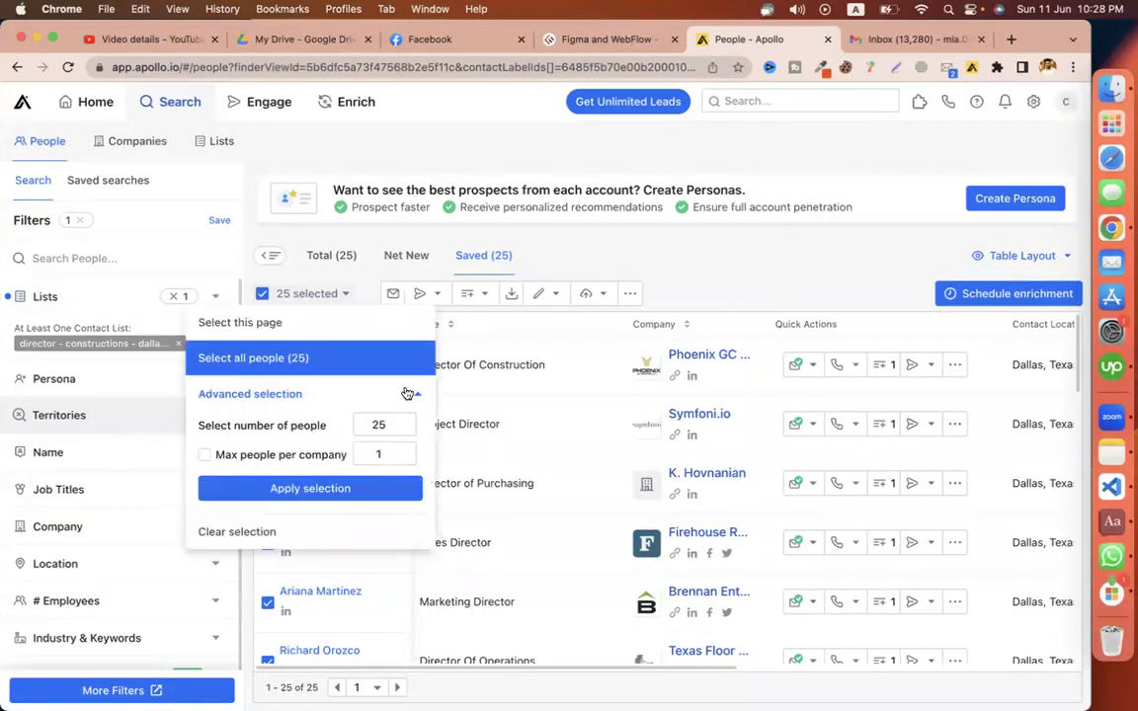
pyautogui.click(714, 283)
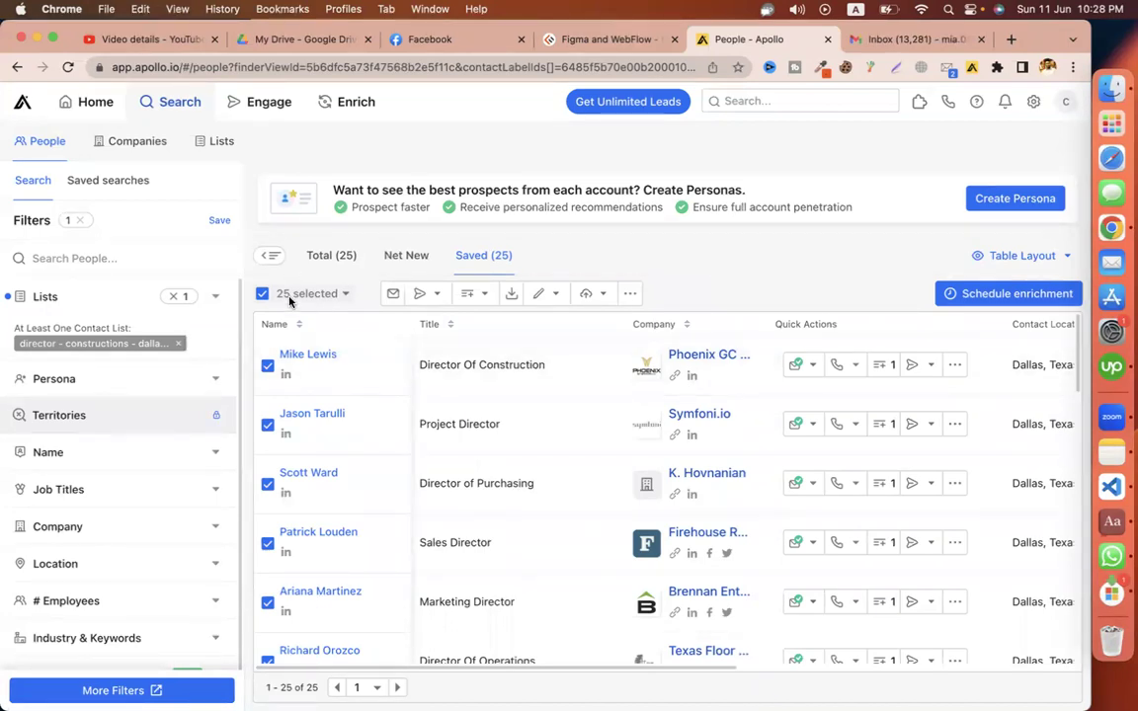
# Start a bulk email to the selected contacts, excluding those without verified emails, and check the available sender accounts
pyautogui.click(392, 294)
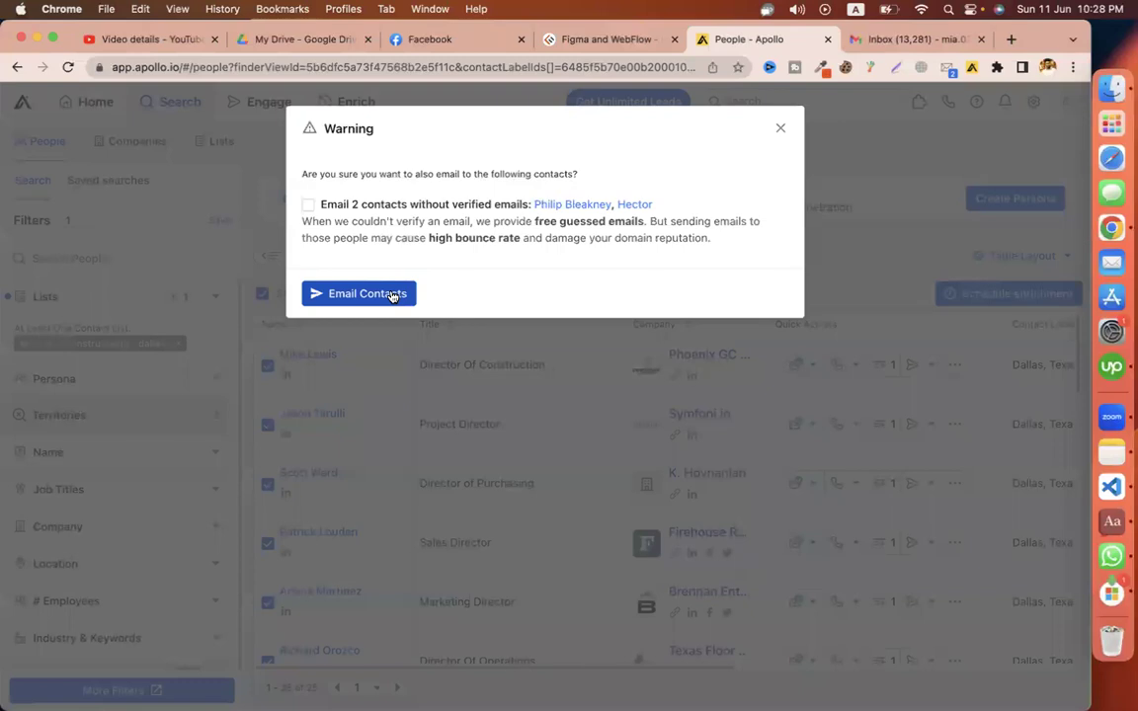
pyautogui.click(392, 294)
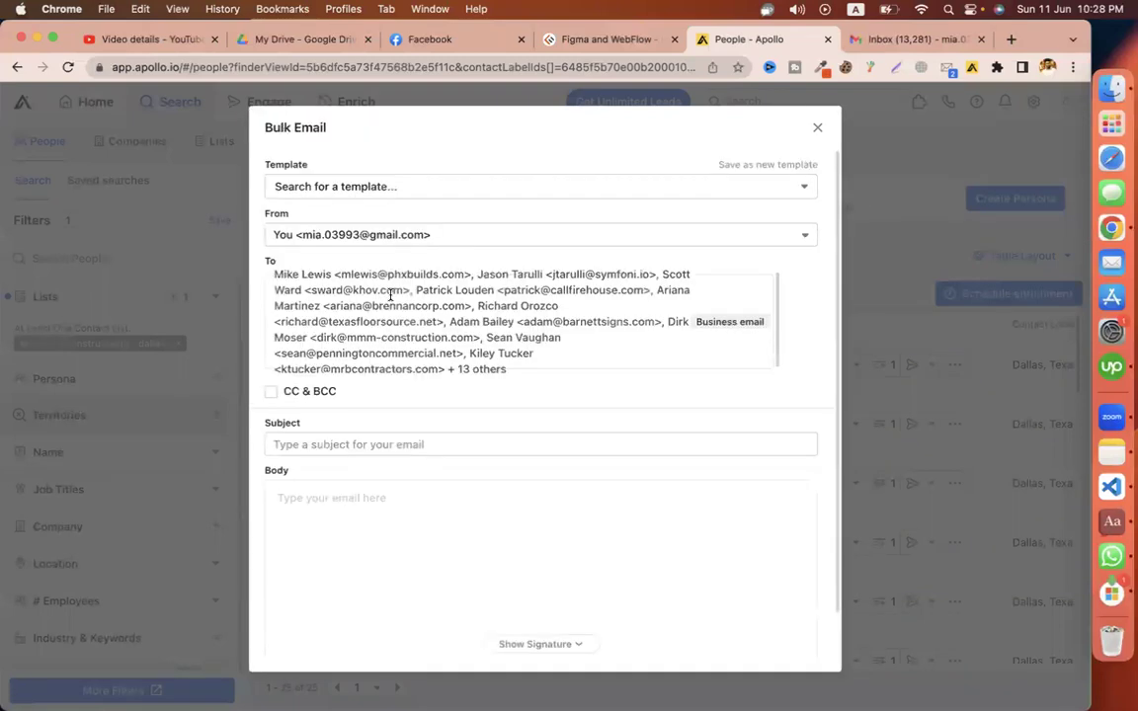
pyautogui.click(296, 235)
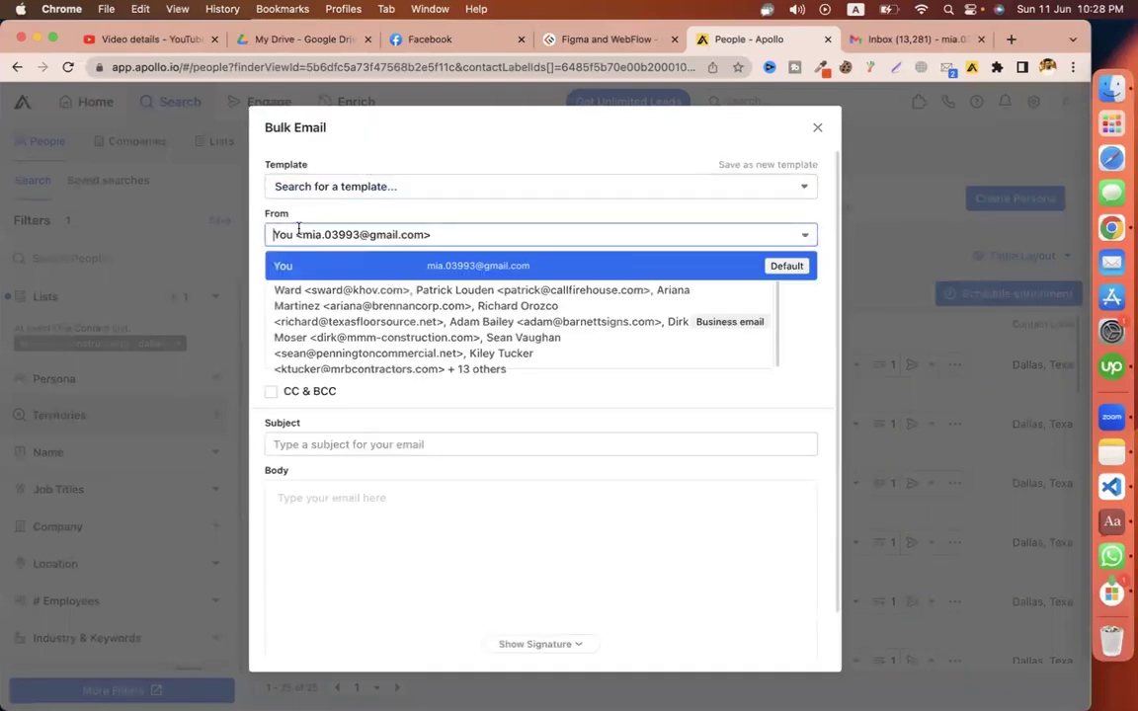
# Enter the bulk email's subject as "We have a construction product for you ! Have a try"
pyautogui.click(351, 446)
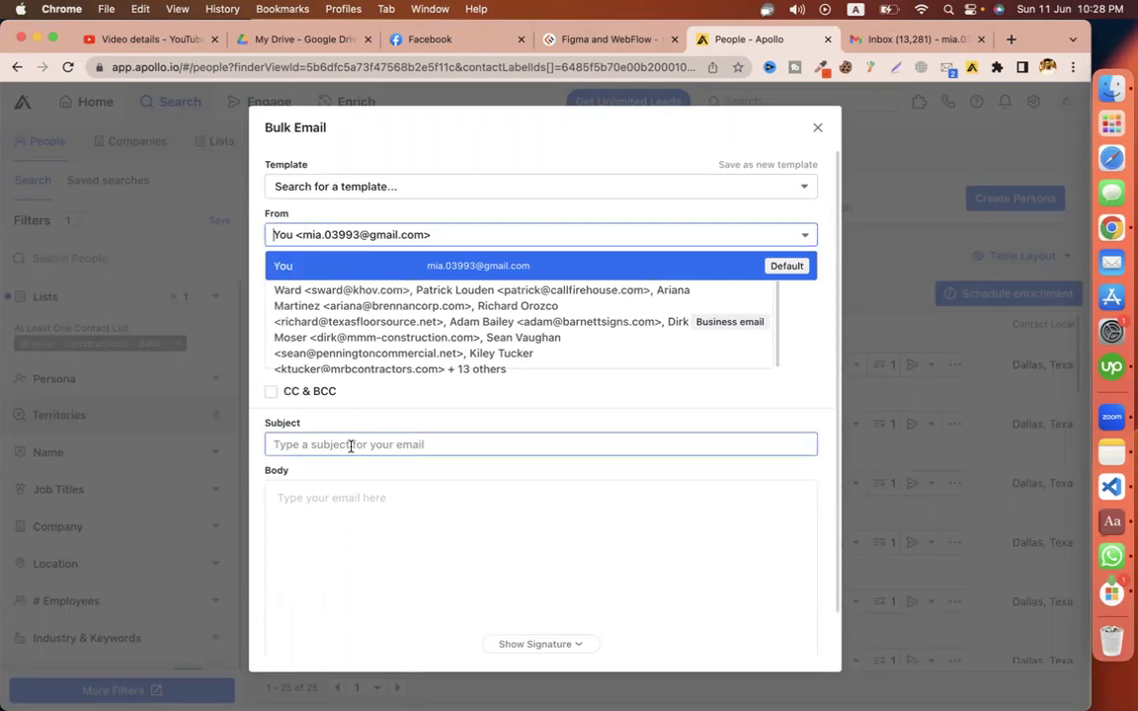
pyautogui.scroll(-2, 443, 477)
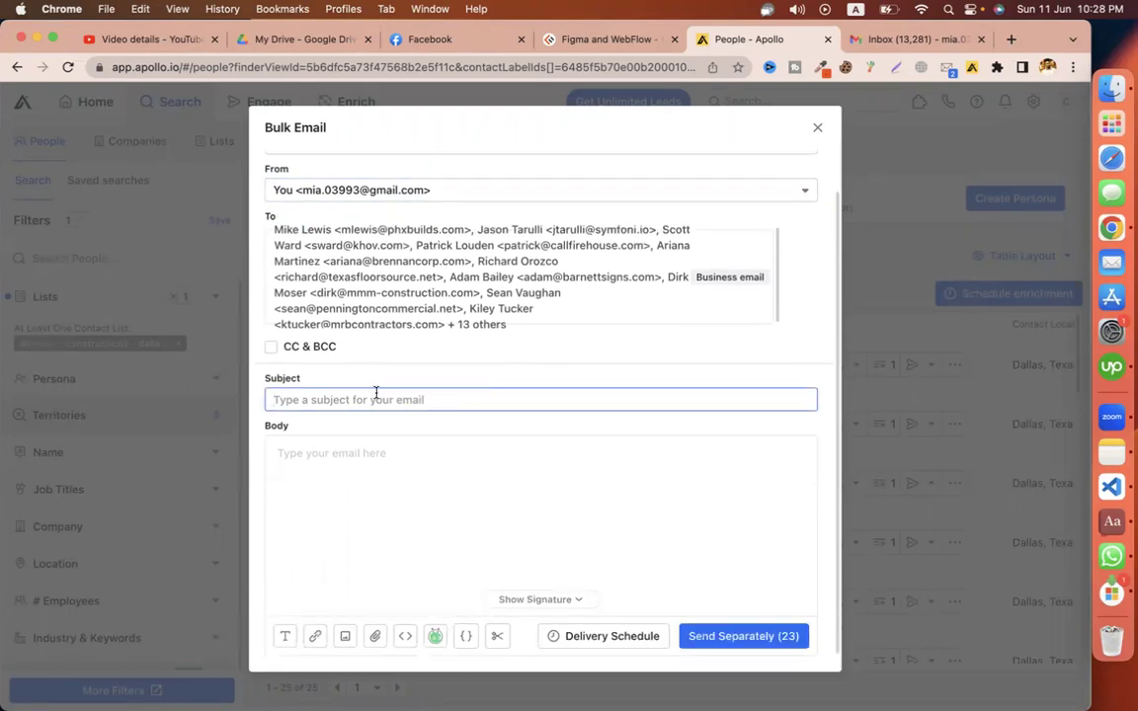
pyautogui.write('We have ')
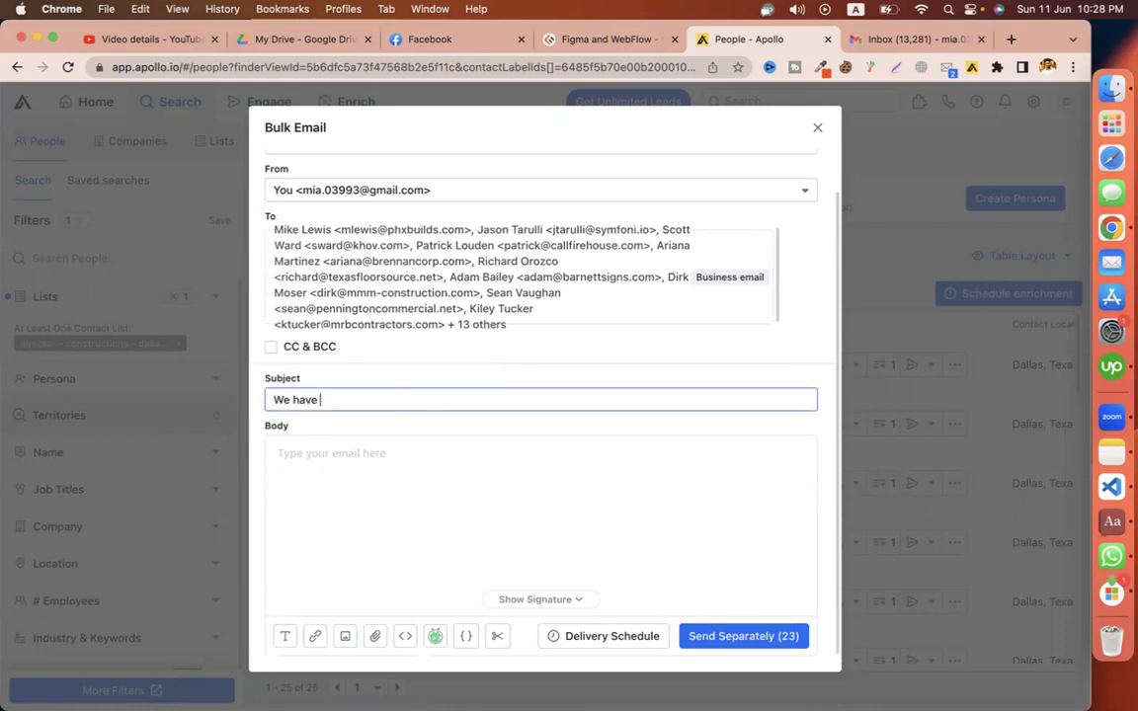
pyautogui.write('a construction prod')
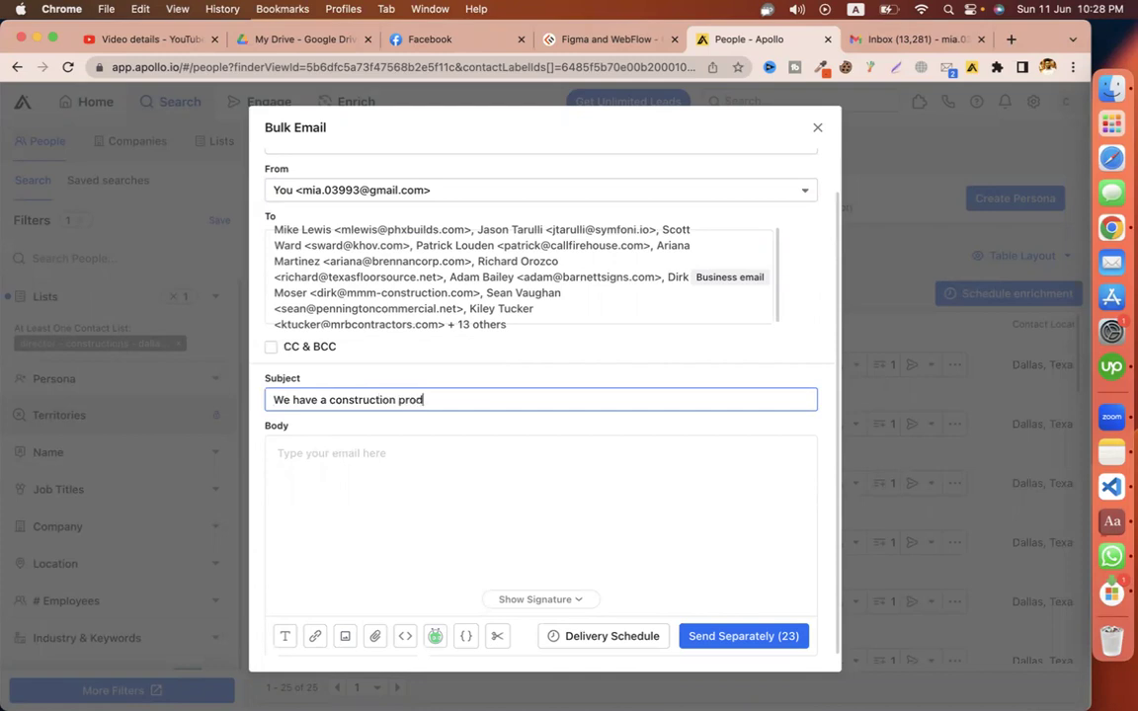
pyautogui.write('uct forf')
pyautogui.write('yp')
pyautogui.press('BackSpace')
pyautogui.write('ou ! Have a try')
# Write the email body: "Hi, We are a software company. We have build a customized construction software for you to make the mixing and calculate revenue."
pyautogui.click(375, 504)
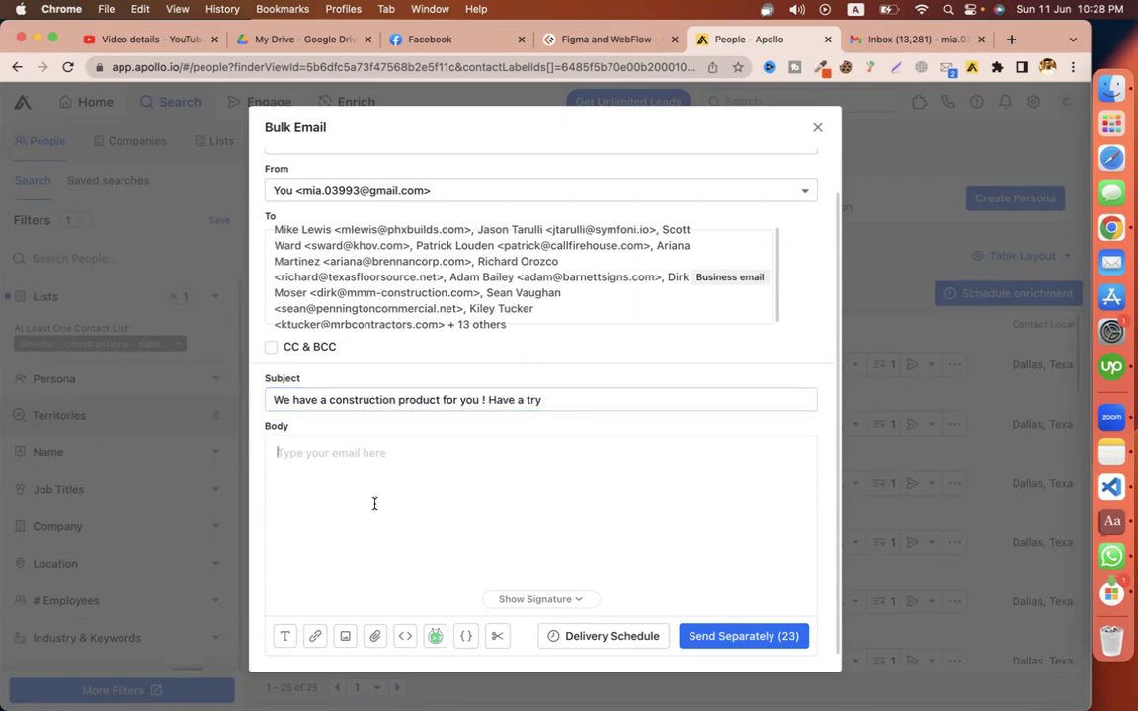
pyautogui.write('Hi,')
pyautogui.press('Return')
pyautogui.press('Return')
pyautogui.write('I')
pyautogui.write('We are a so')
pyautogui.write('ftware')
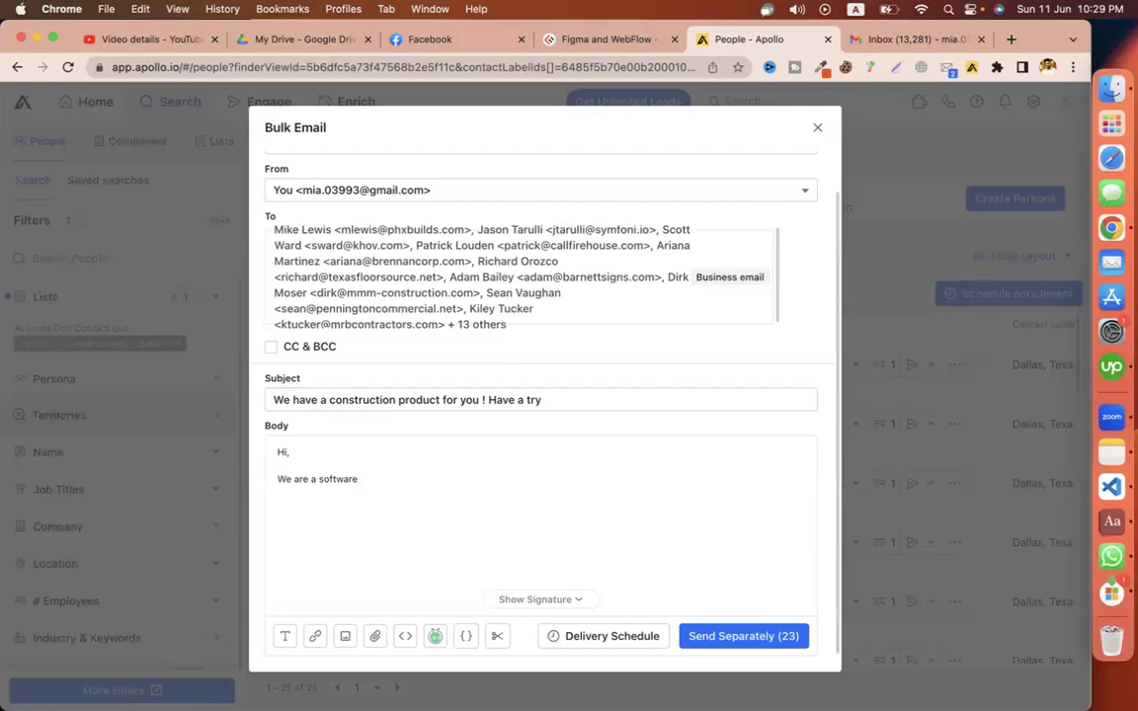
pyautogui.write('company. We have build a cus')
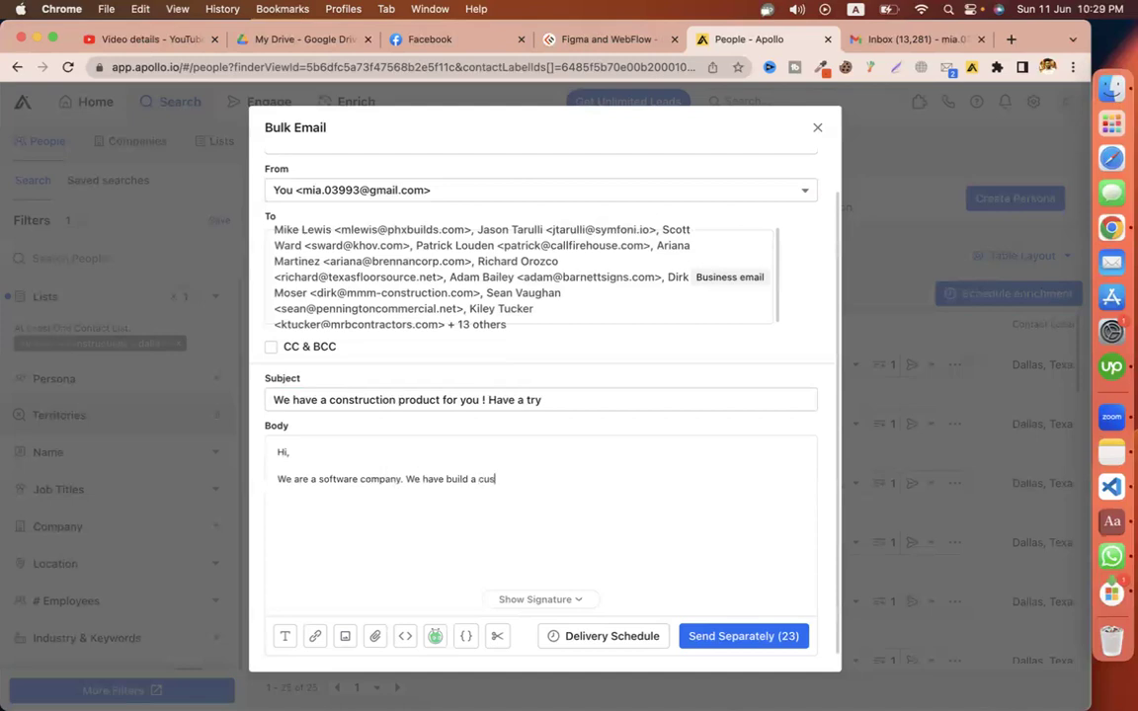
pyautogui.write('tomized construction software ')
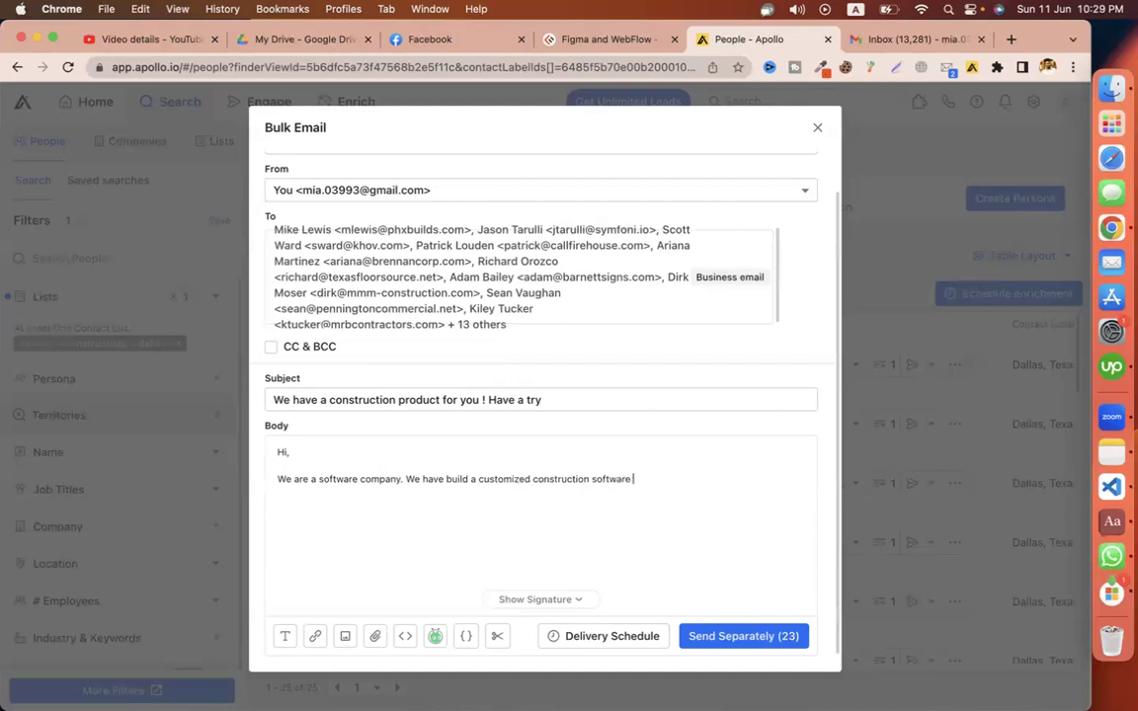
pyautogui.write('for you to make the mixing and')
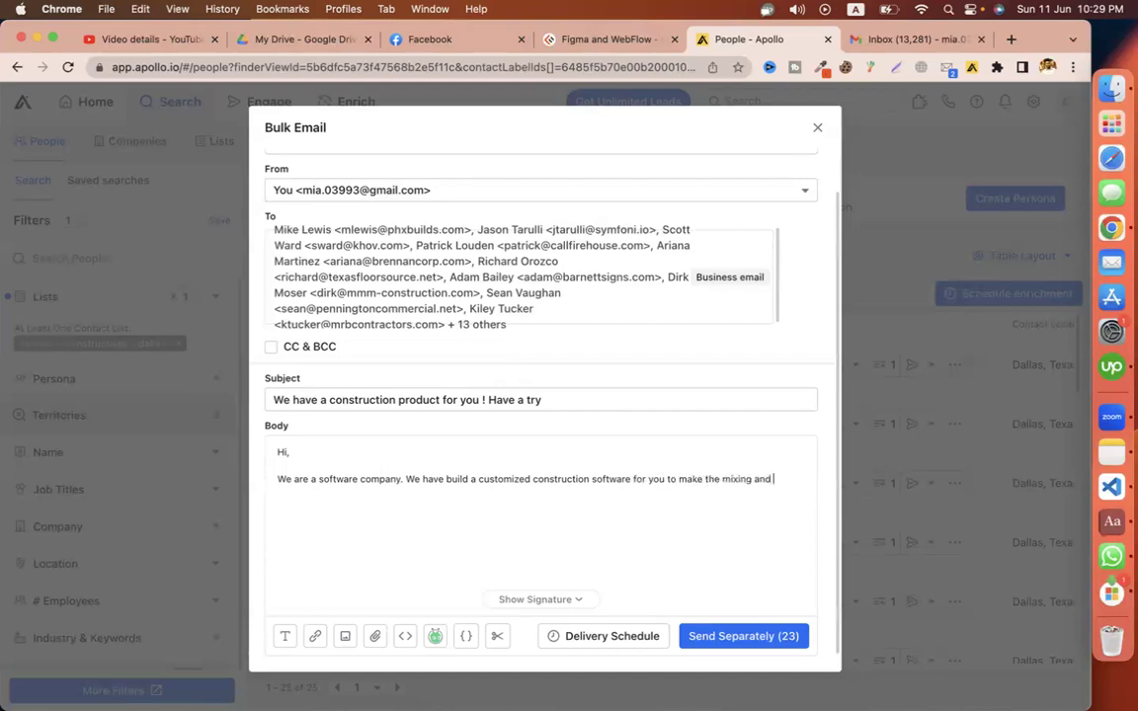
pyautogui.write(' calculate revenue.')
# Add a closing paragraph to the email body reading "Have a free try:" followed by the website address ending in /construction
pyautogui.press('Return')
pyautogui.press('Return')
pyautogui.write('Have a')
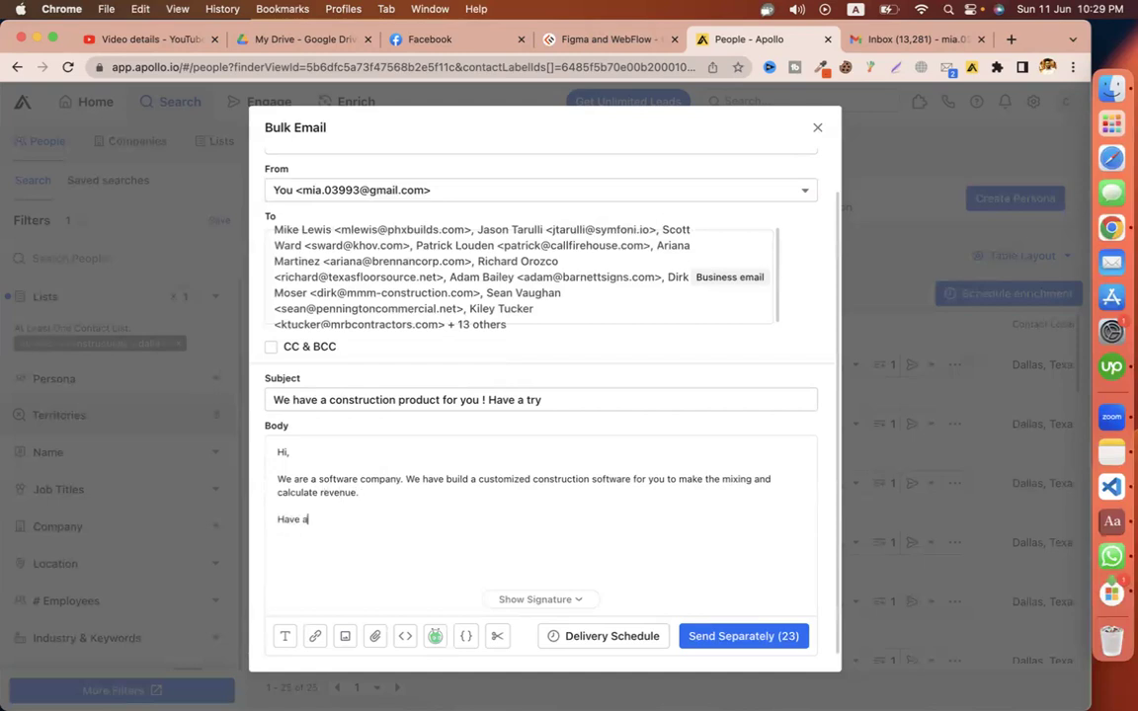
pyautogui.write(' free try: www.minhazulasif.me')
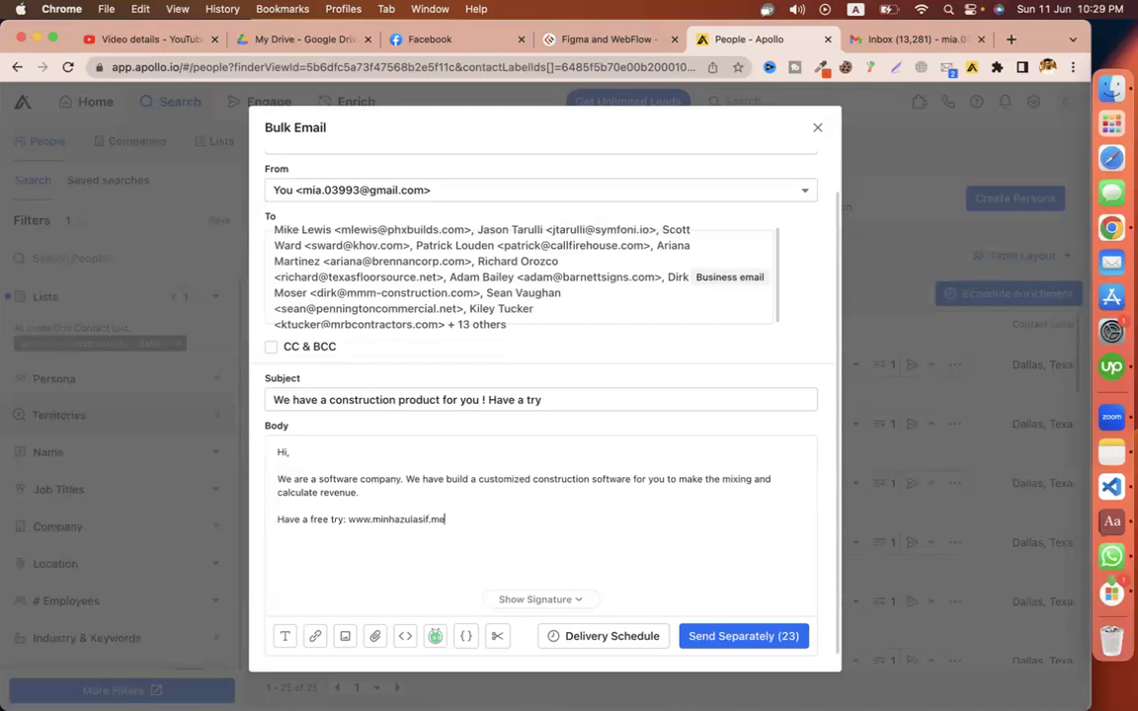
pyautogui.write('/construction')
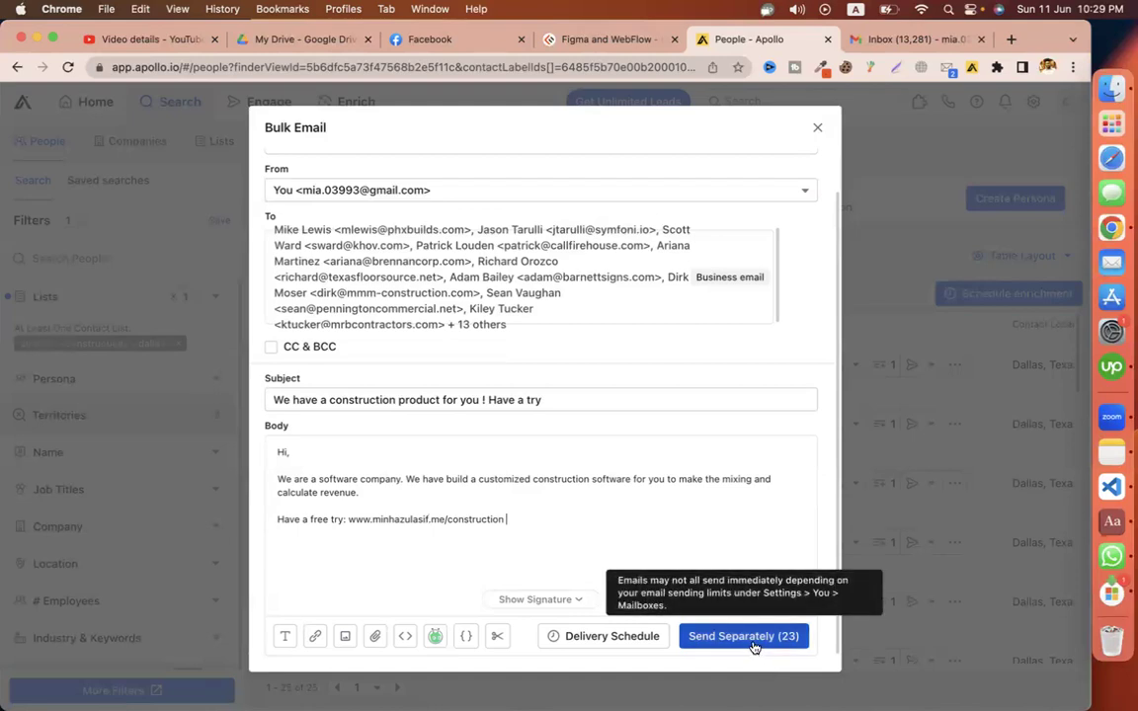
# Switch to the Gmail tab, expand the full folder list and view the Spam folder
pyautogui.click(817, 41)
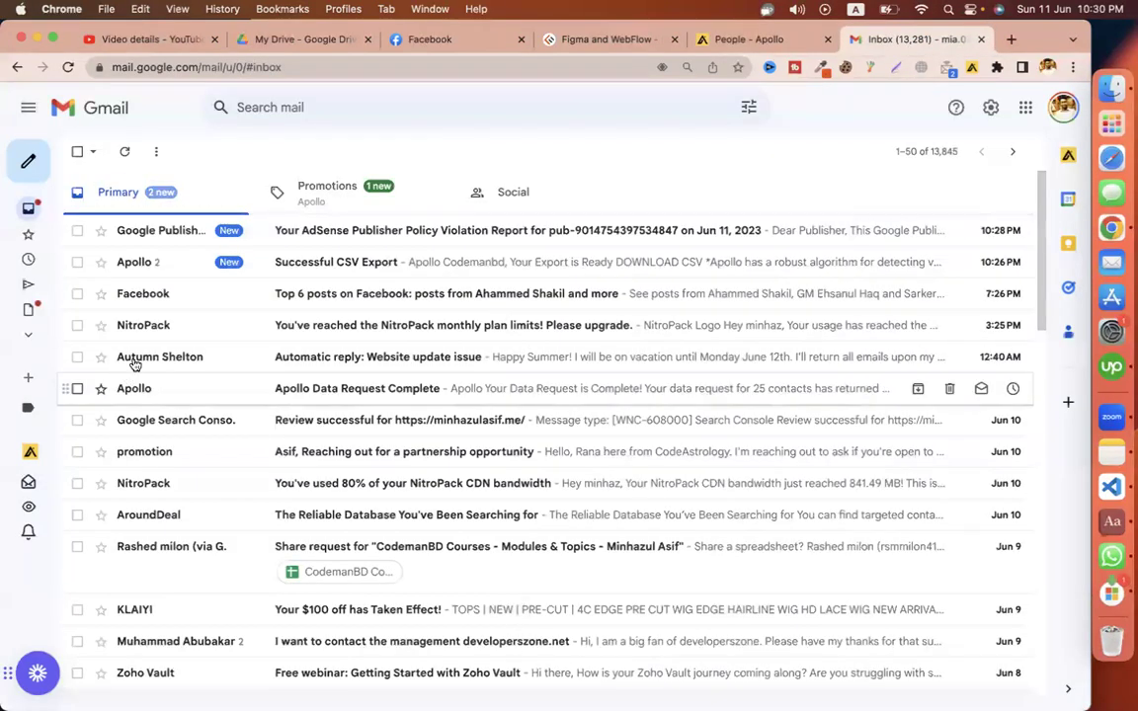
pyautogui.click(31, 265)
pyautogui.click(44, 232)
pyautogui.click(62, 312)
pyautogui.click(56, 334)
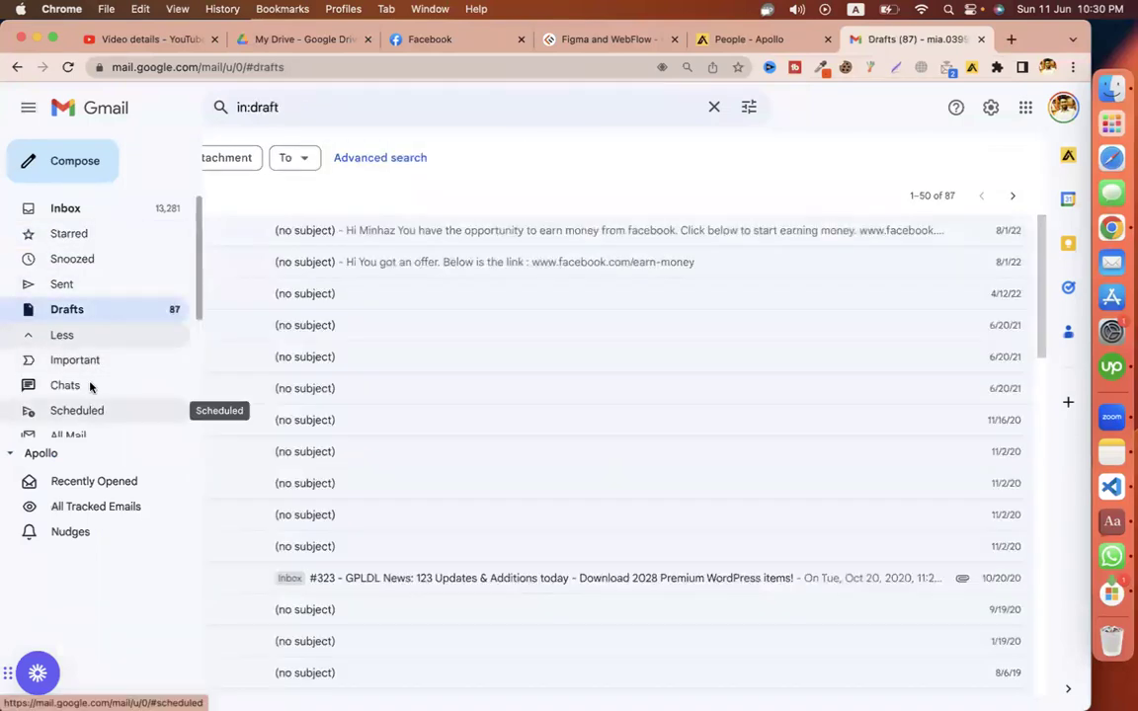
pyautogui.scroll(-4, 79, 237)
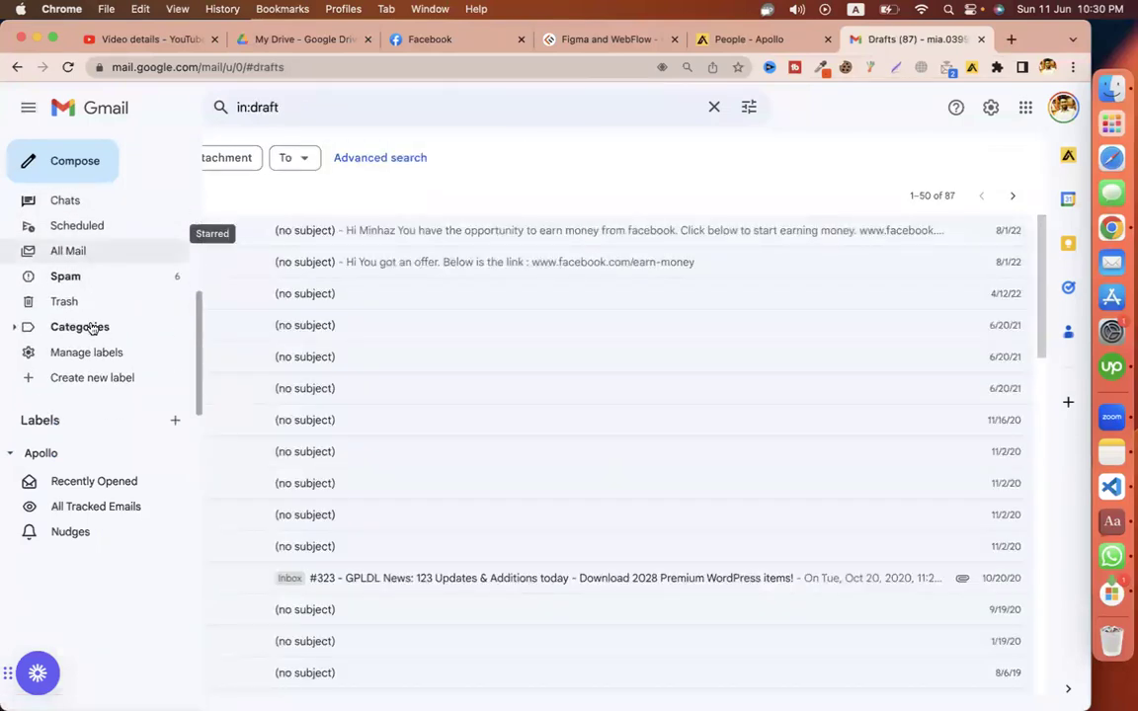
pyautogui.click(67, 277)
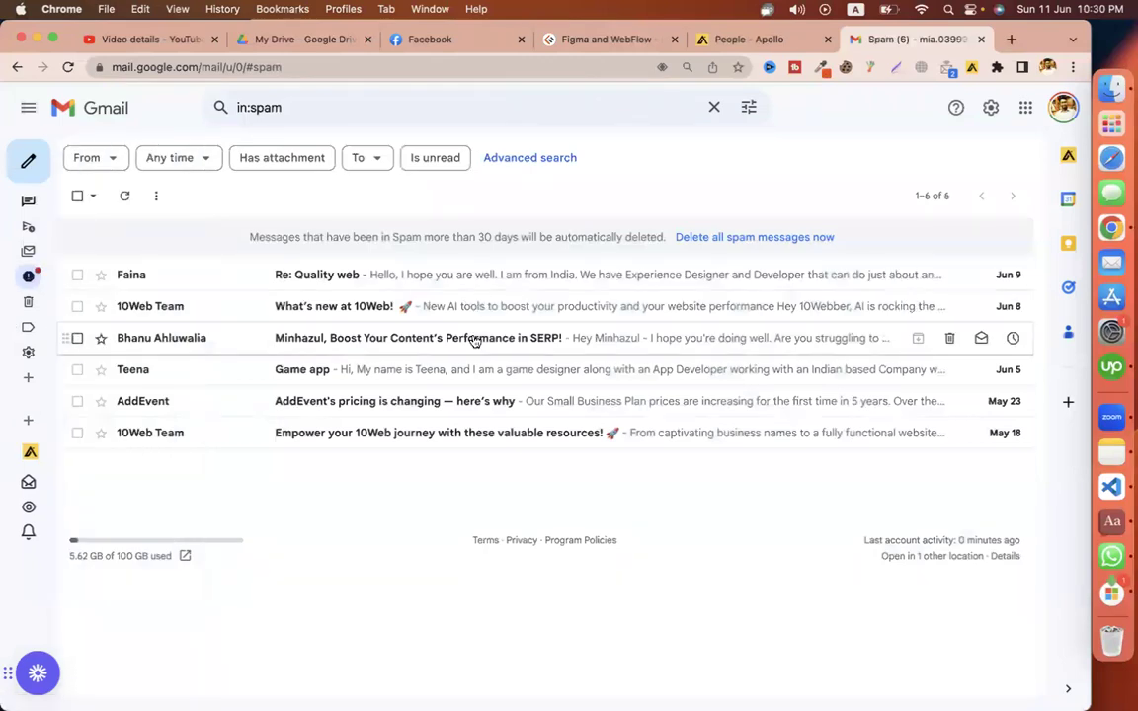
# Open the "Game app" spam message and examine the recipient address in its header details
pyautogui.click(457, 370)
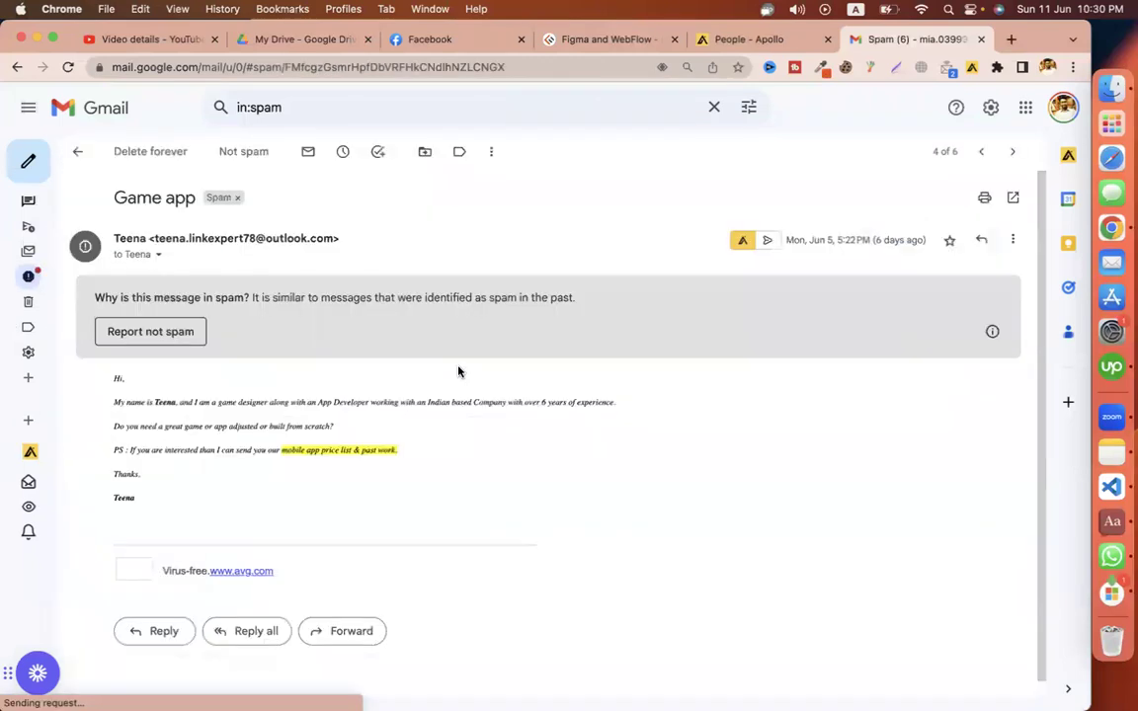
pyautogui.click(157, 255)
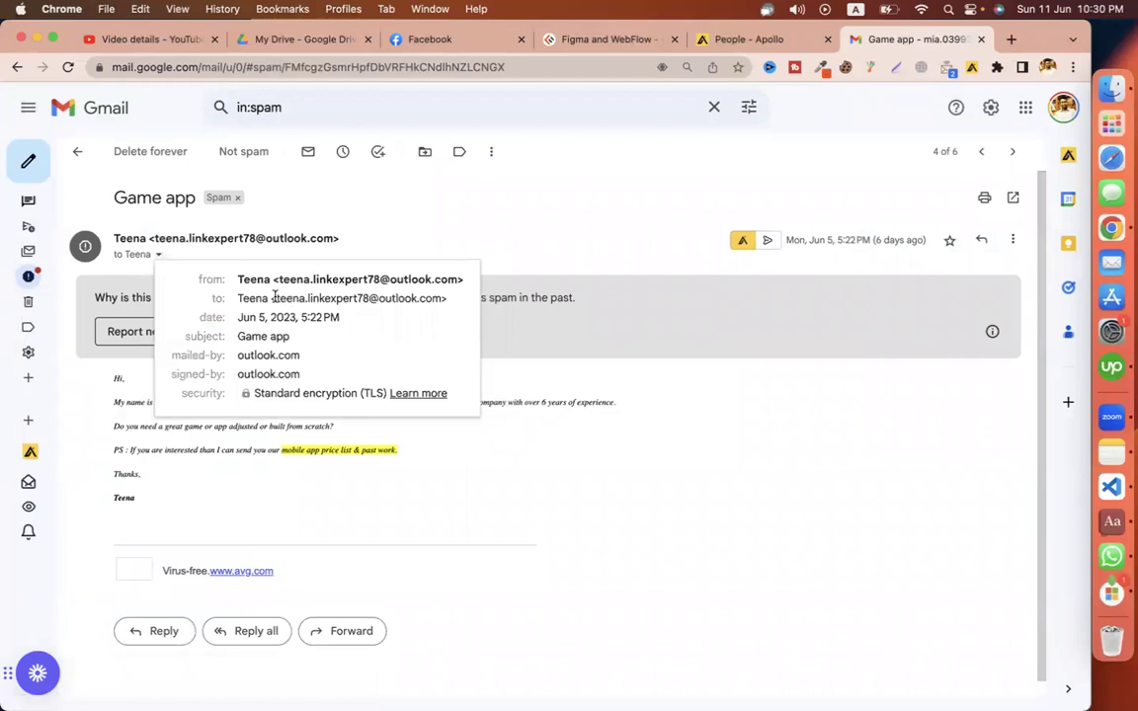
pyautogui.moveTo(275, 298)
pyautogui.moveTo(275, 298); pyautogui.dragTo(452, 308)
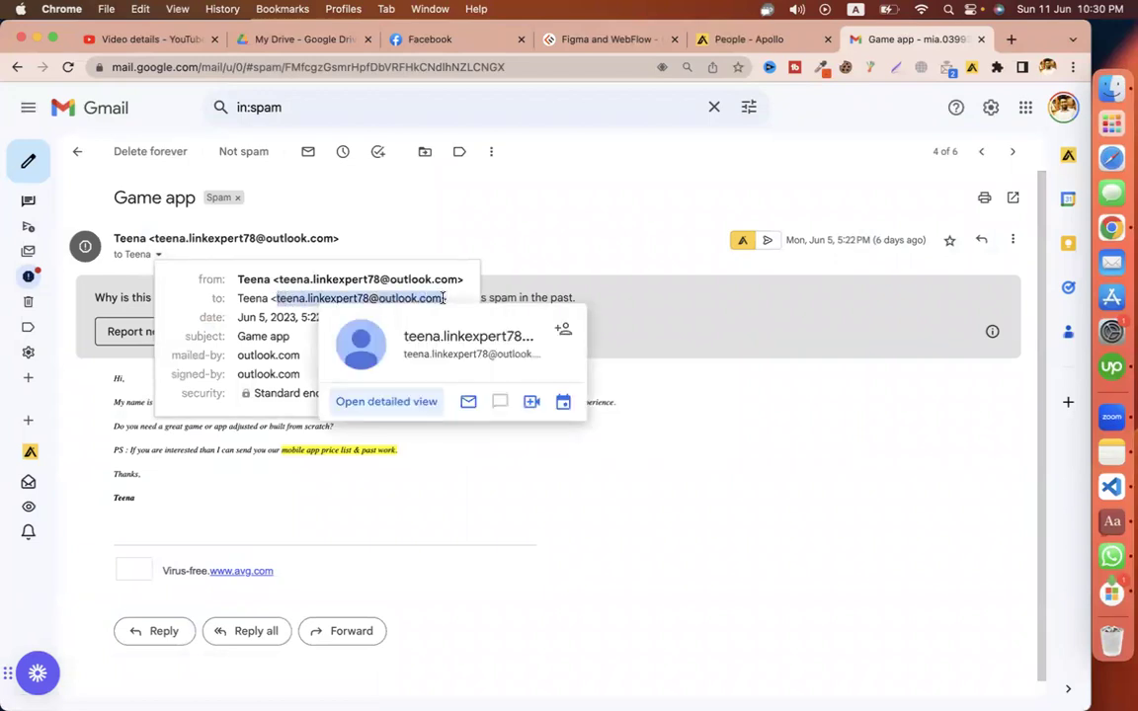
pyautogui.click(711, 372)
# Return to the Apollo tab, close the bulk email without sending it and deselect all the contacts
pyautogui.click(751, 39)
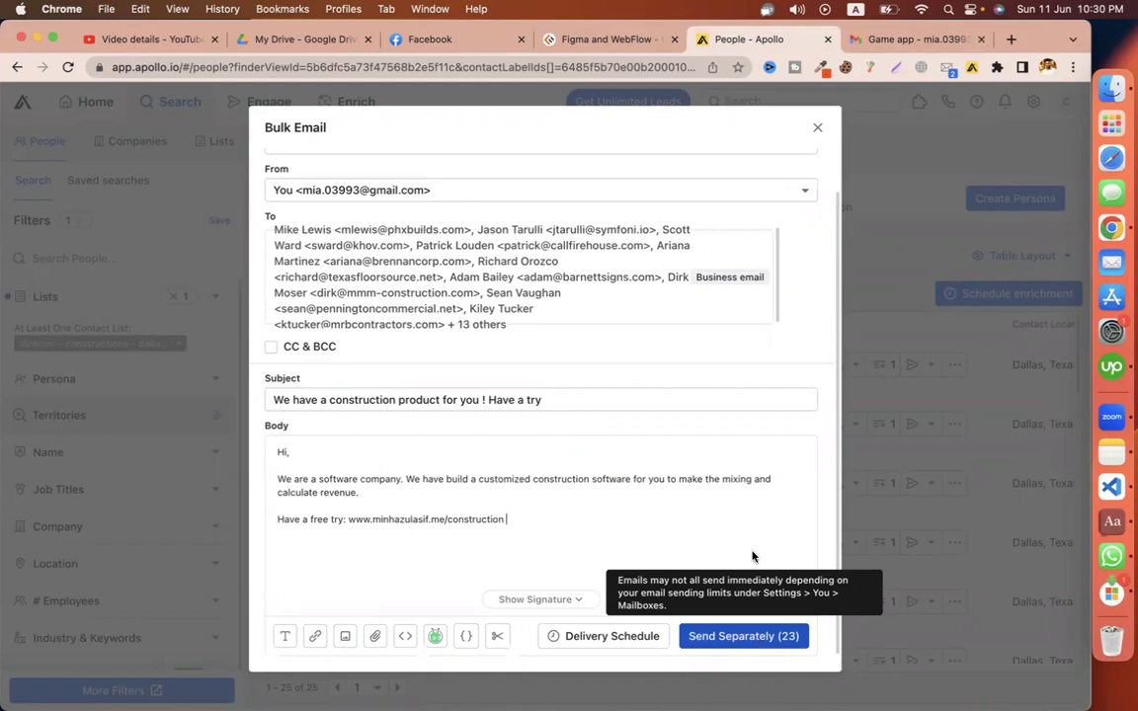
pyautogui.click(815, 129)
pyautogui.click(323, 221)
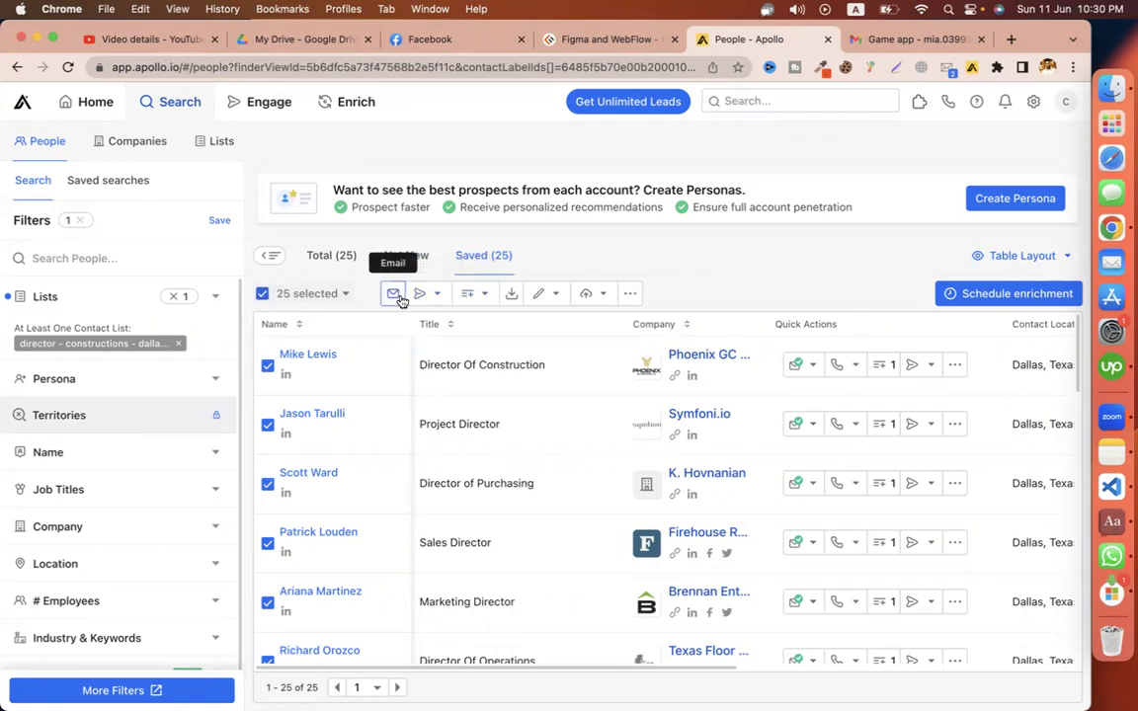
pyautogui.click(262, 296)
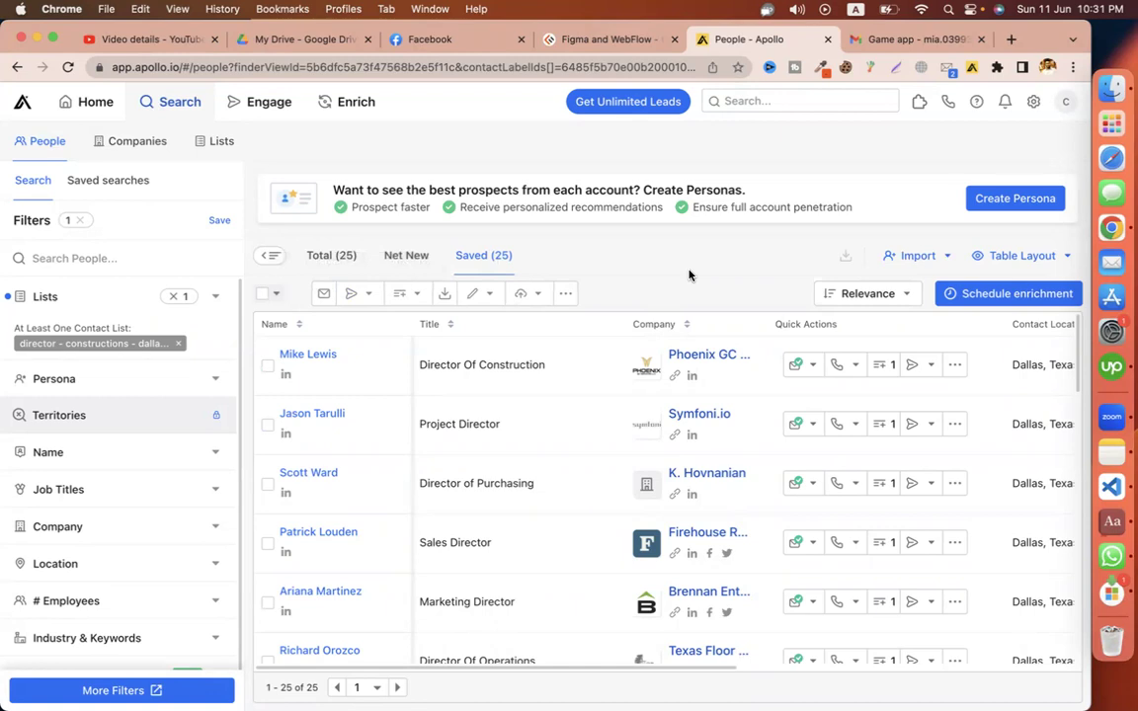
# Clear the contact list filter from the people search and look into the Persona and Job Titles filters
pyautogui.click(80, 221)
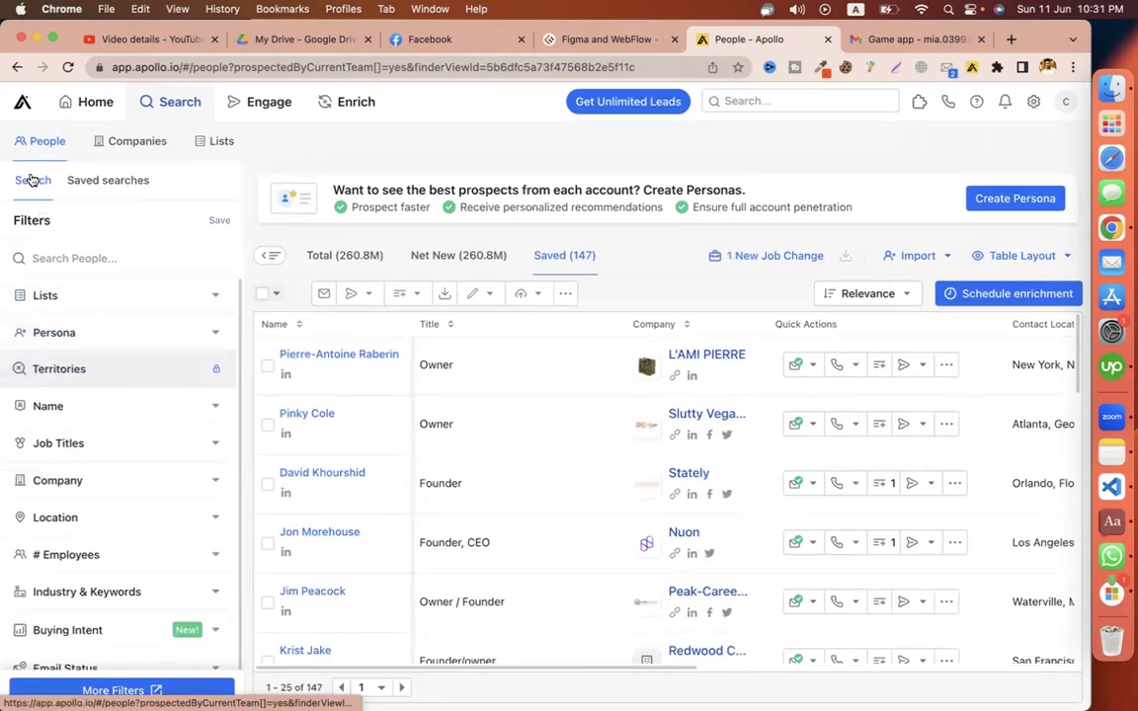
pyautogui.click(72, 332)
pyautogui.click(73, 333)
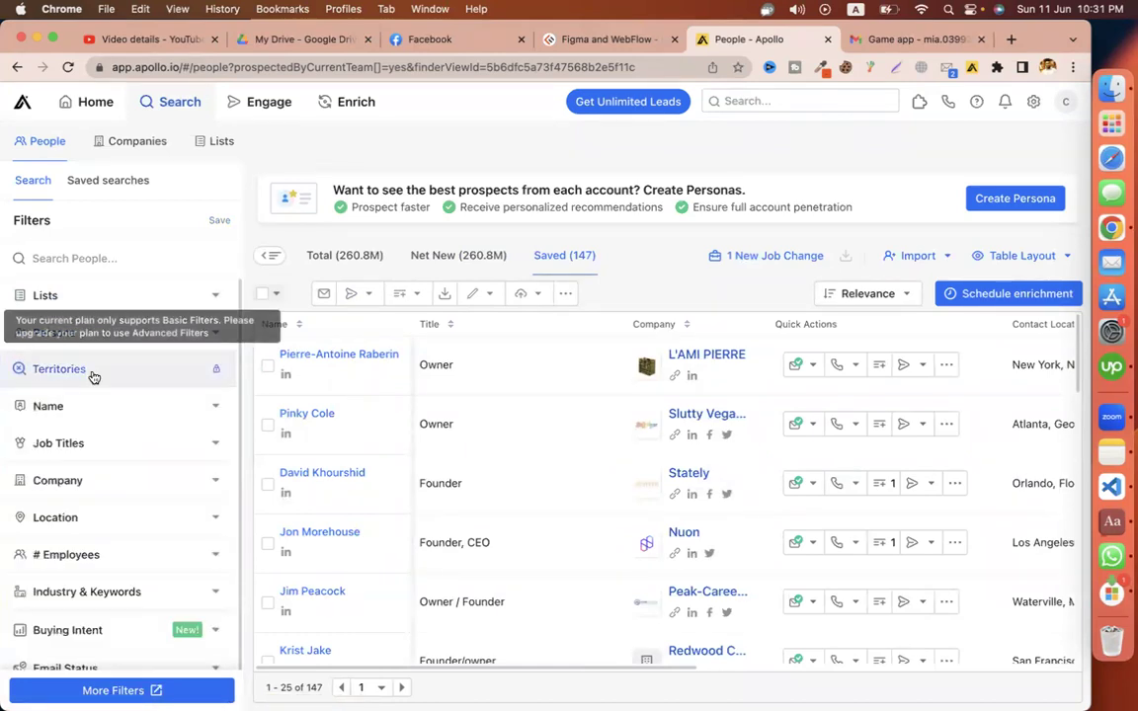
pyautogui.click(99, 443)
pyautogui.click(101, 445)
# Filter people by company, searching for "facebook" and choosing Meta (facebook.com), and look through the matching people
pyautogui.click(99, 480)
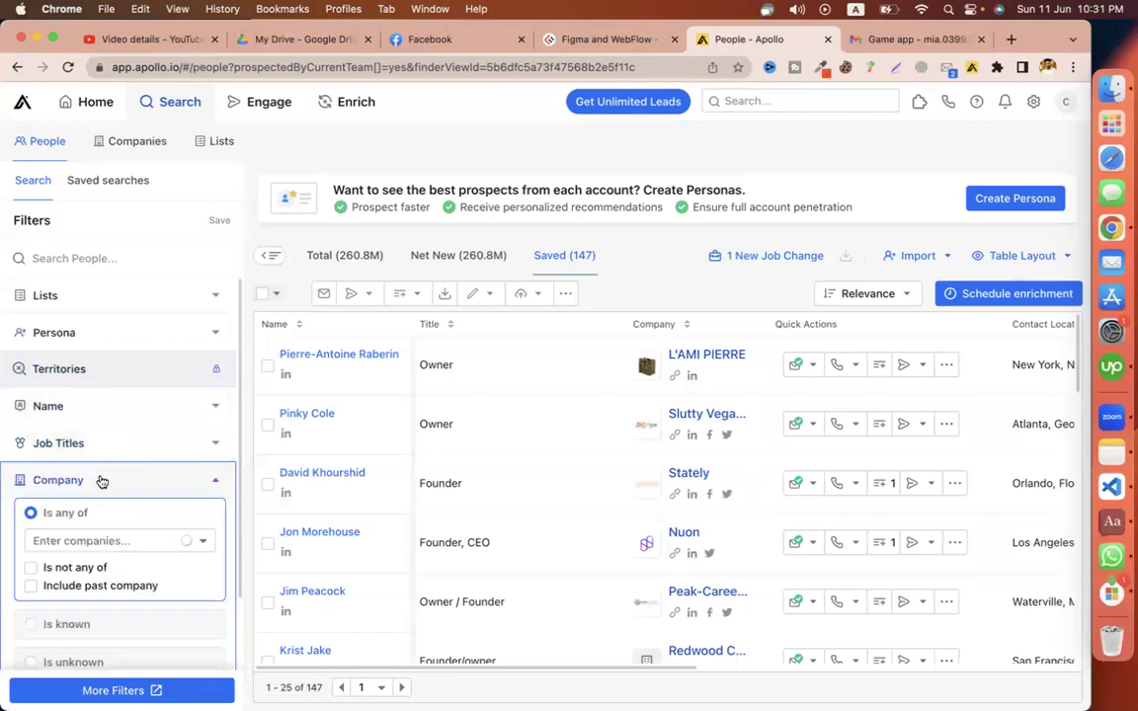
pyautogui.click(92, 541)
pyautogui.write('facebook')
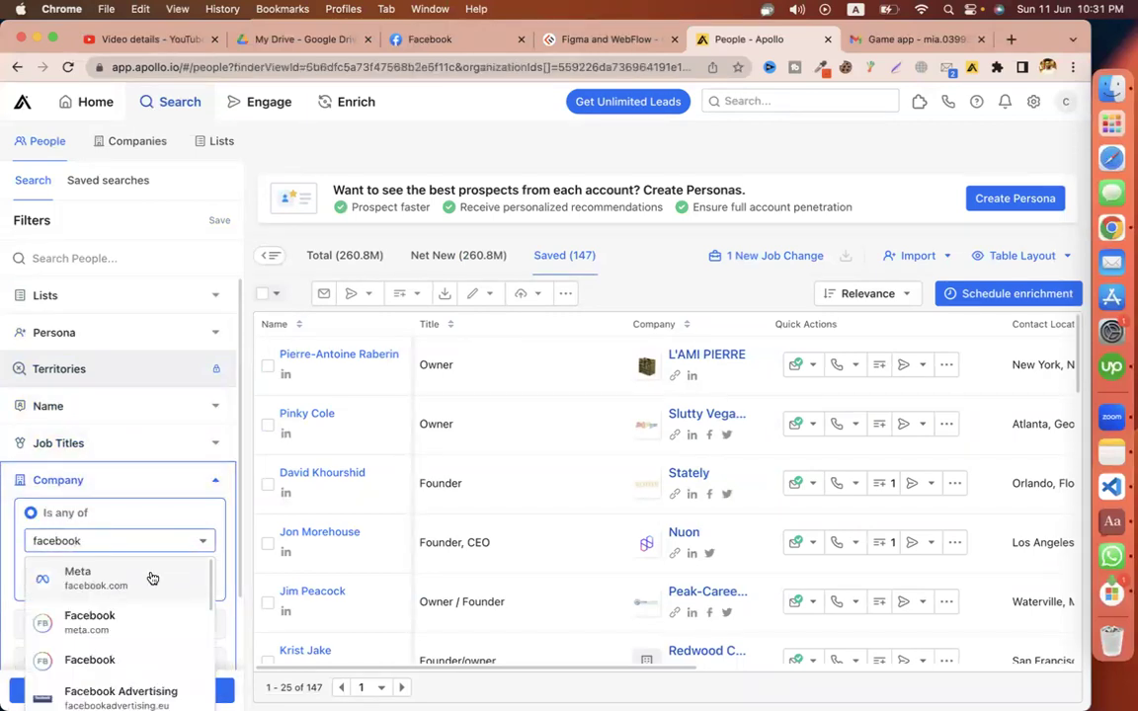
pyautogui.click(153, 579)
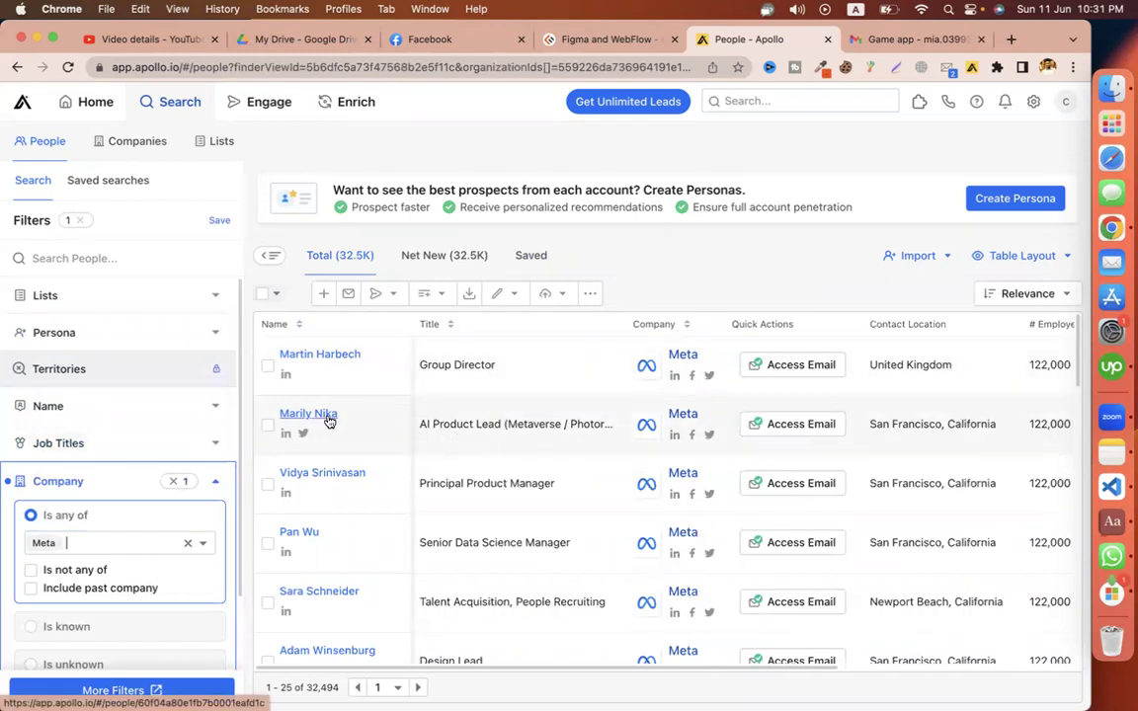
pyautogui.scroll(-2, 465, 435)
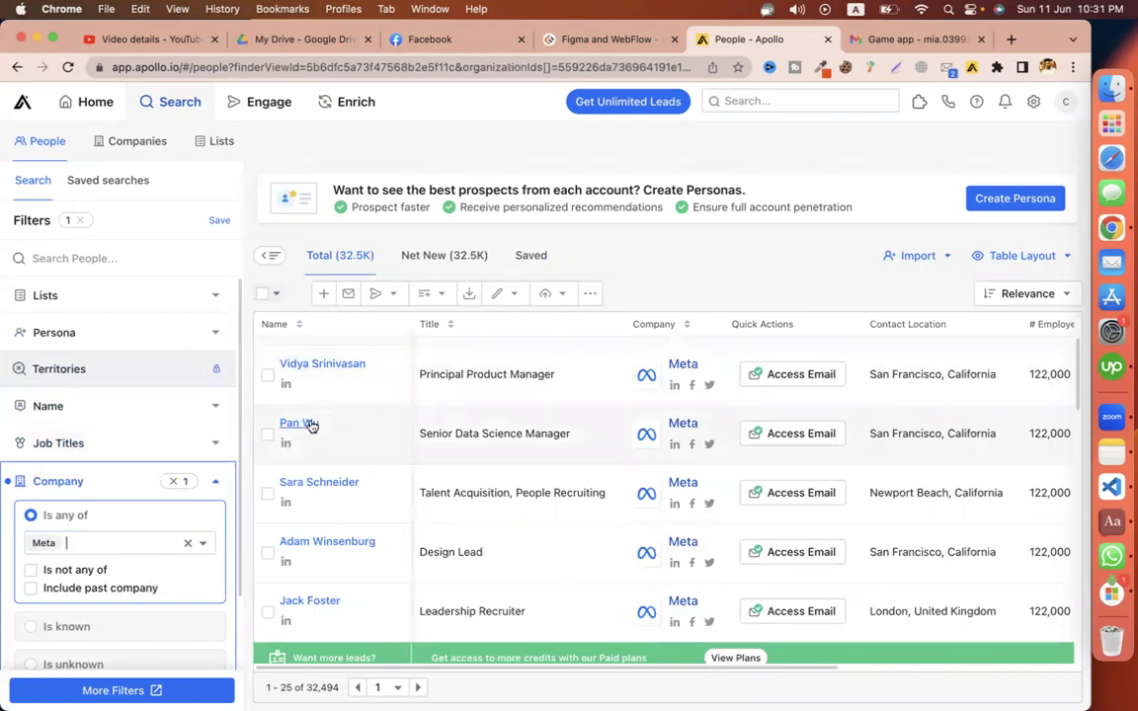
# Access the emails of Meta's Senior Data Science Manager and the Talent Acquisition, People Recruiting contact, and check their phone details
pyautogui.scroll(-1, 484, 431)
pyautogui.click(756, 410)
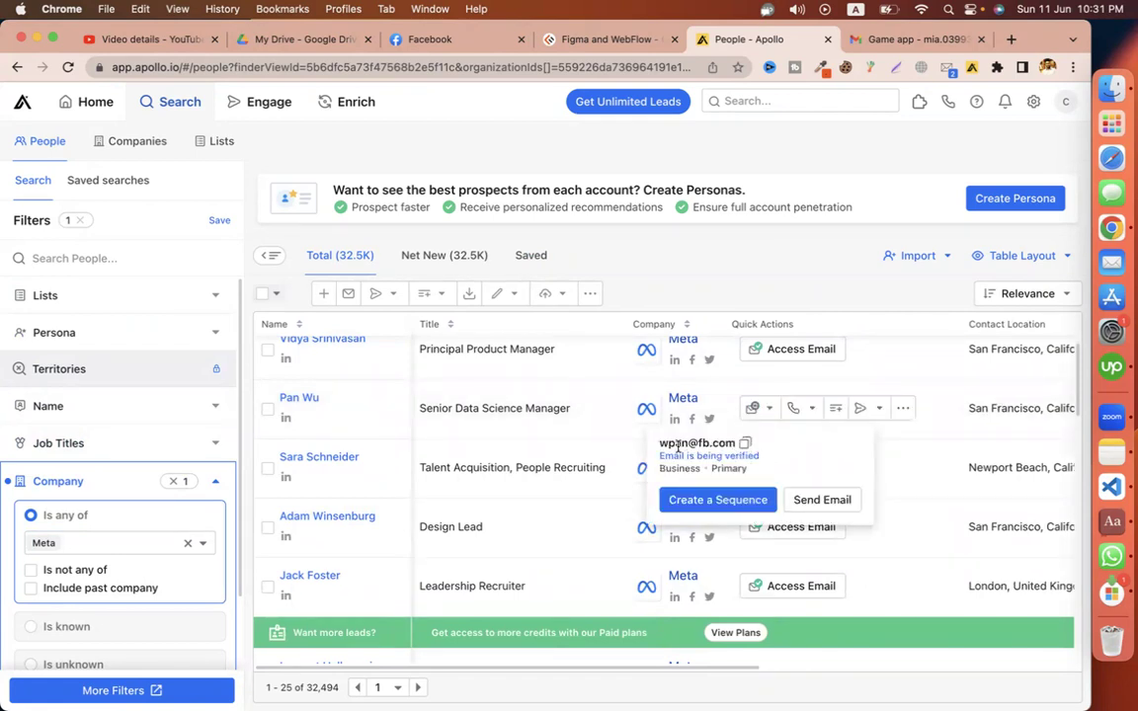
pyautogui.click(747, 254)
pyautogui.click(769, 482)
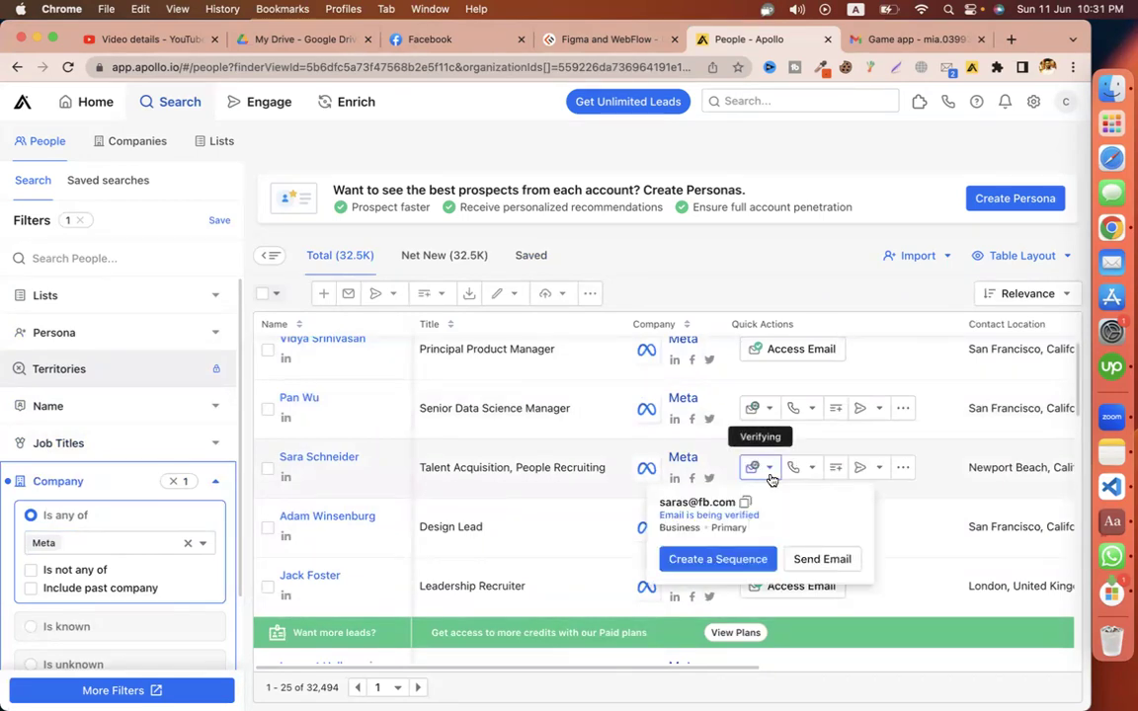
pyautogui.moveTo(796, 469)
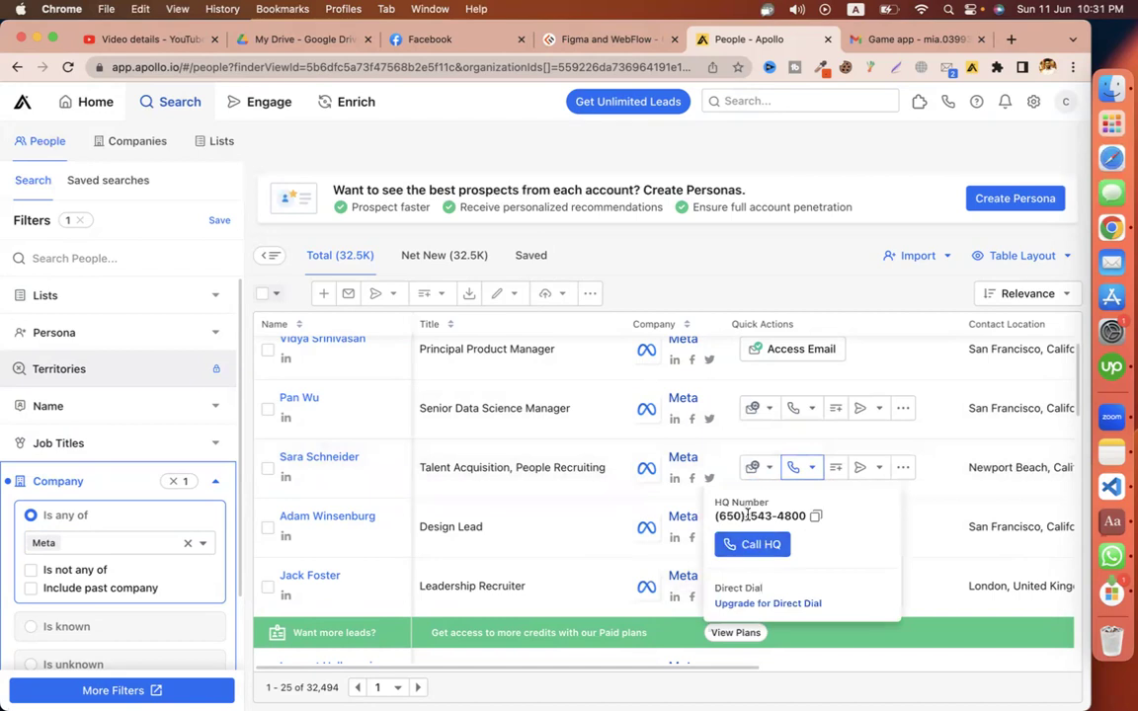
pyautogui.moveTo(795, 411)
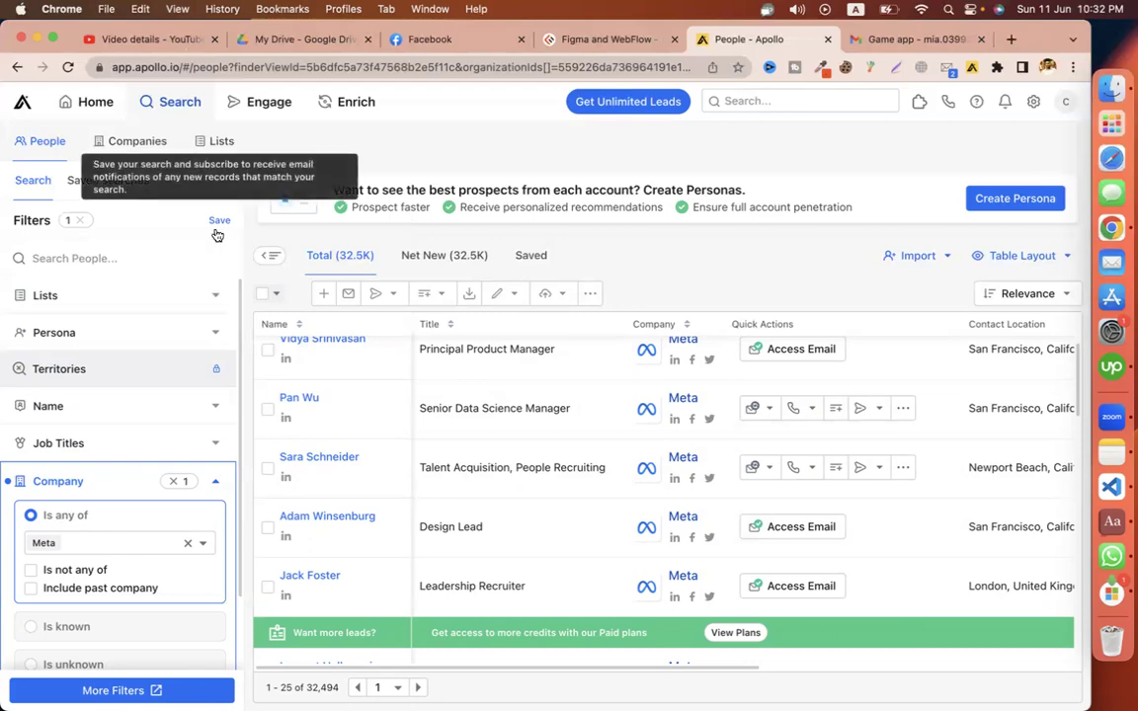
# Switch to the Google Classroom window and open the classwork of the CMBD-196(Lead Generation) class
pyautogui.hotkey('ctrl', 'Left')
pyautogui.click(124, 39)
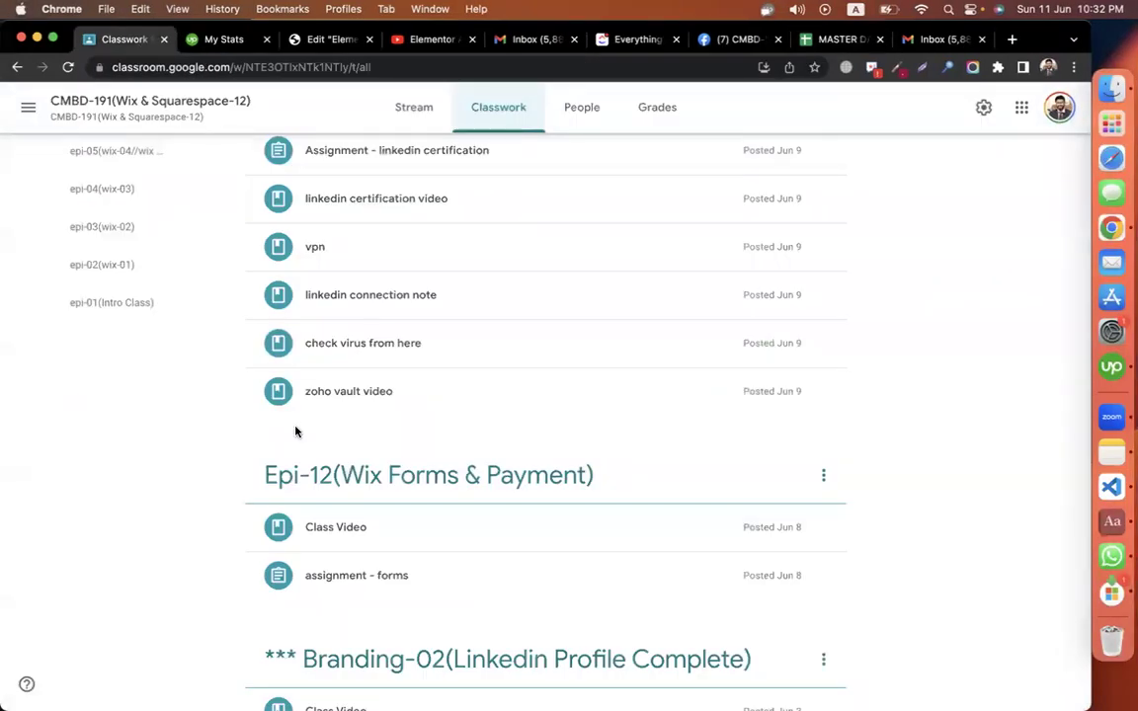
pyautogui.scroll(10, 266, 395)
pyautogui.click(20, 116)
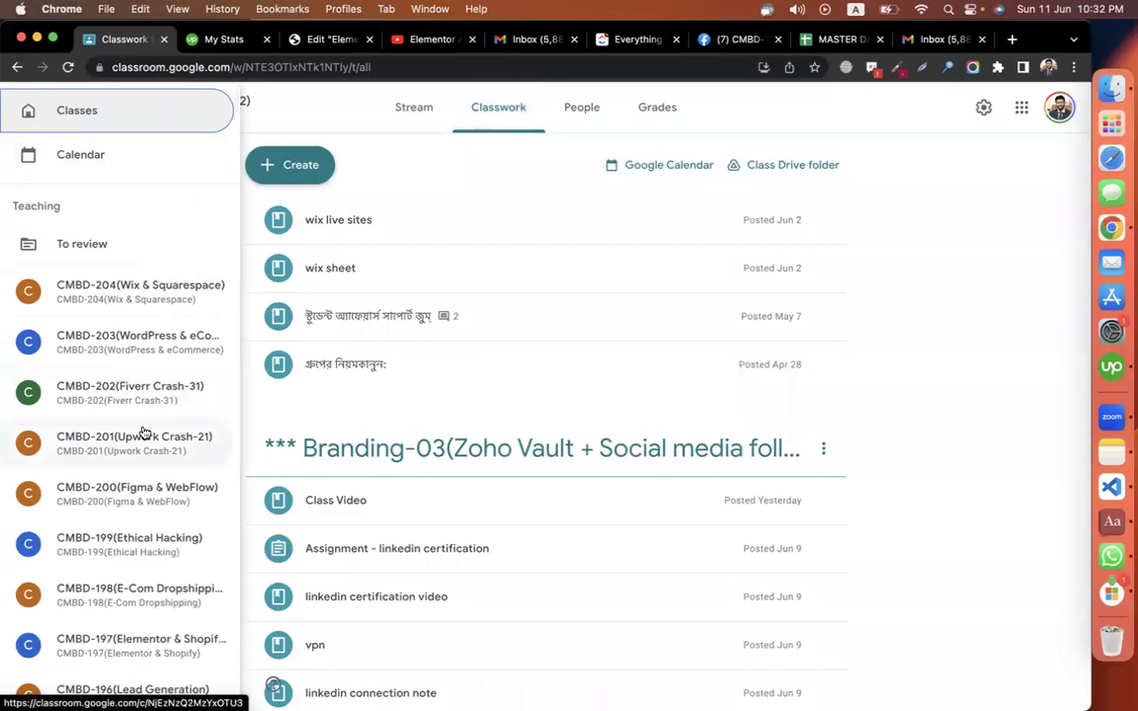
pyautogui.scroll(-5, 144, 435)
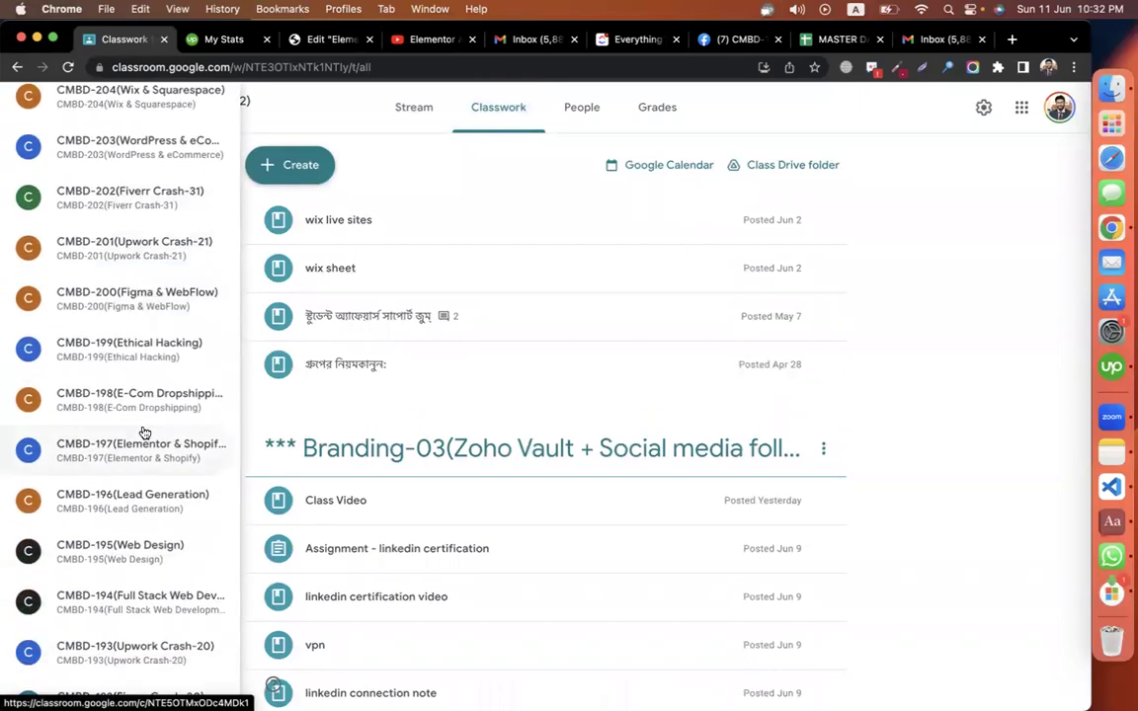
pyautogui.scroll(-3, 145, 433)
pyautogui.click(139, 396)
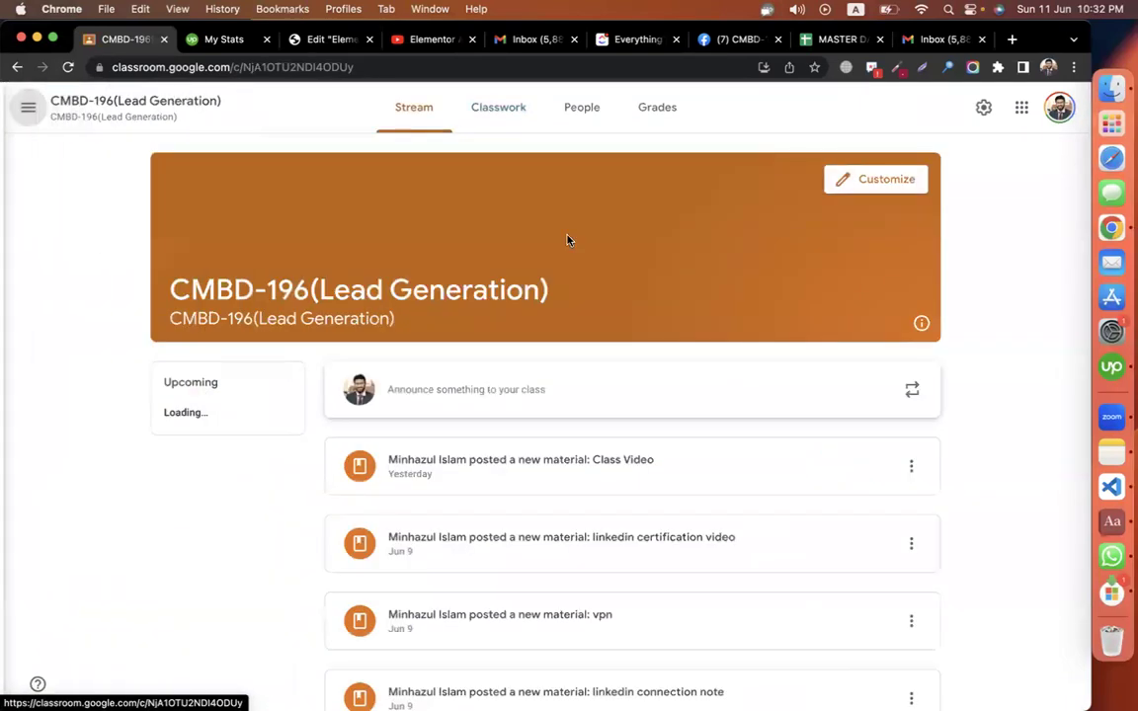
pyautogui.click(521, 111)
# Start a new classwork topic named "EPISODE-08(Apollo.io - Find Personal Emails and Phone numbers"
pyautogui.click(282, 174)
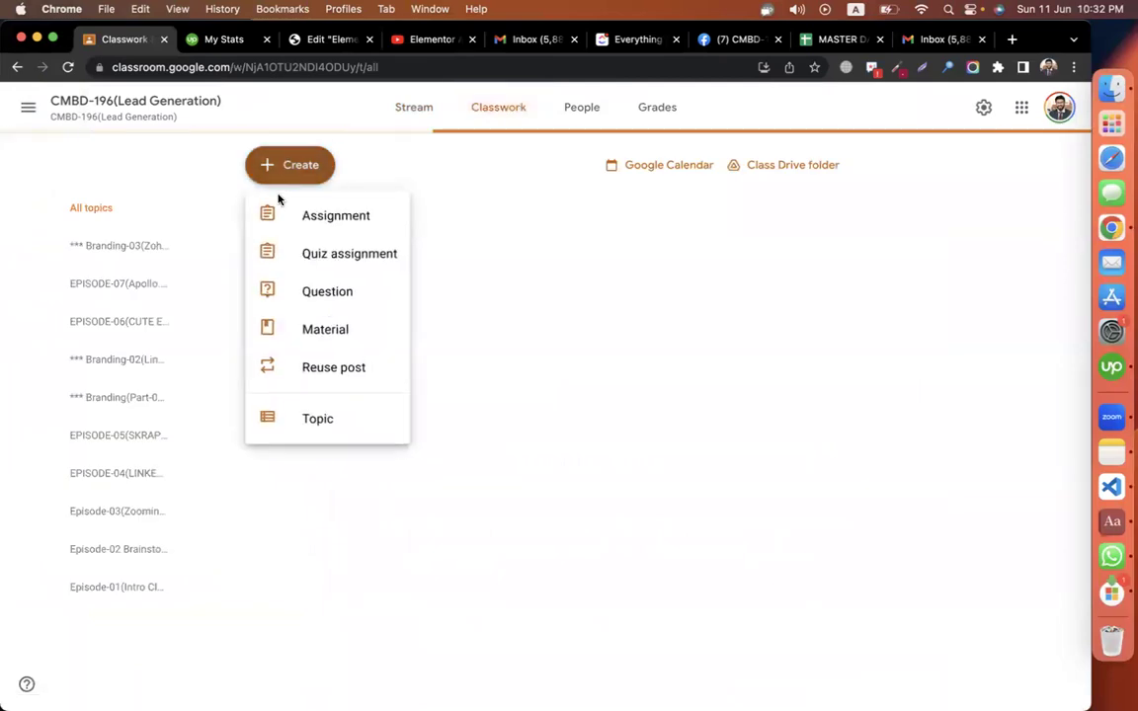
pyautogui.click(312, 418)
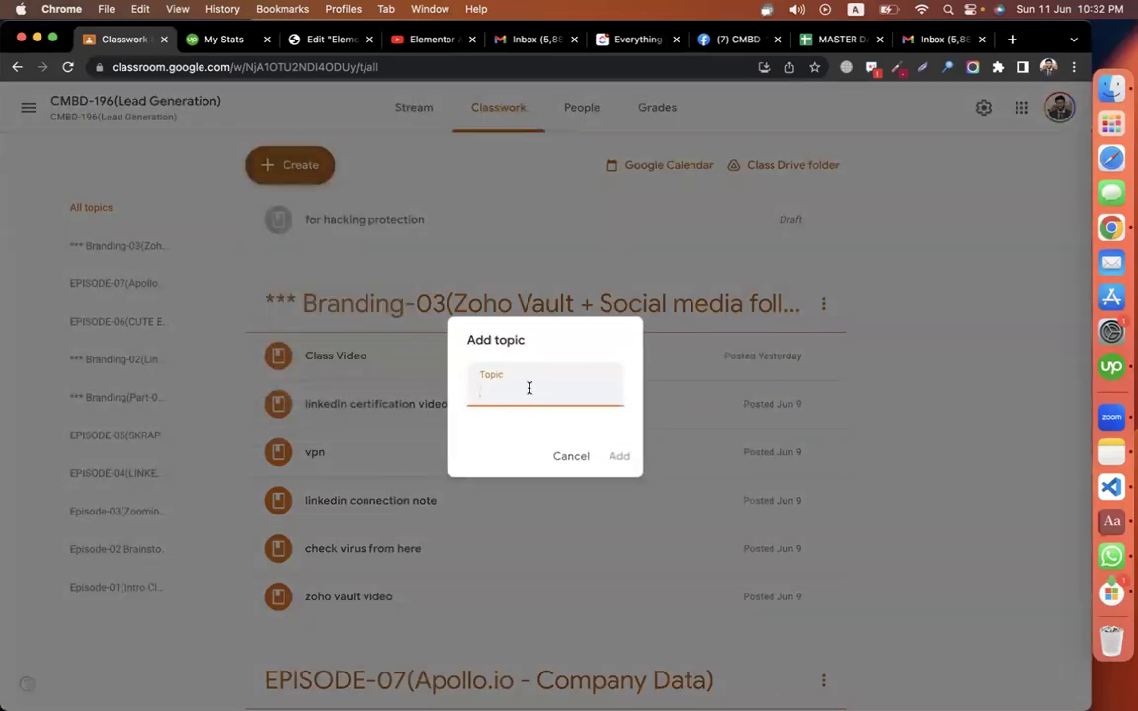
pyautogui.write('EPISODE-08(APOLL')
pyautogui.press('BackSpace')
pyautogui.press('BackSpace')
pyautogui.press('BackSpace')
pyautogui.write('pollo')
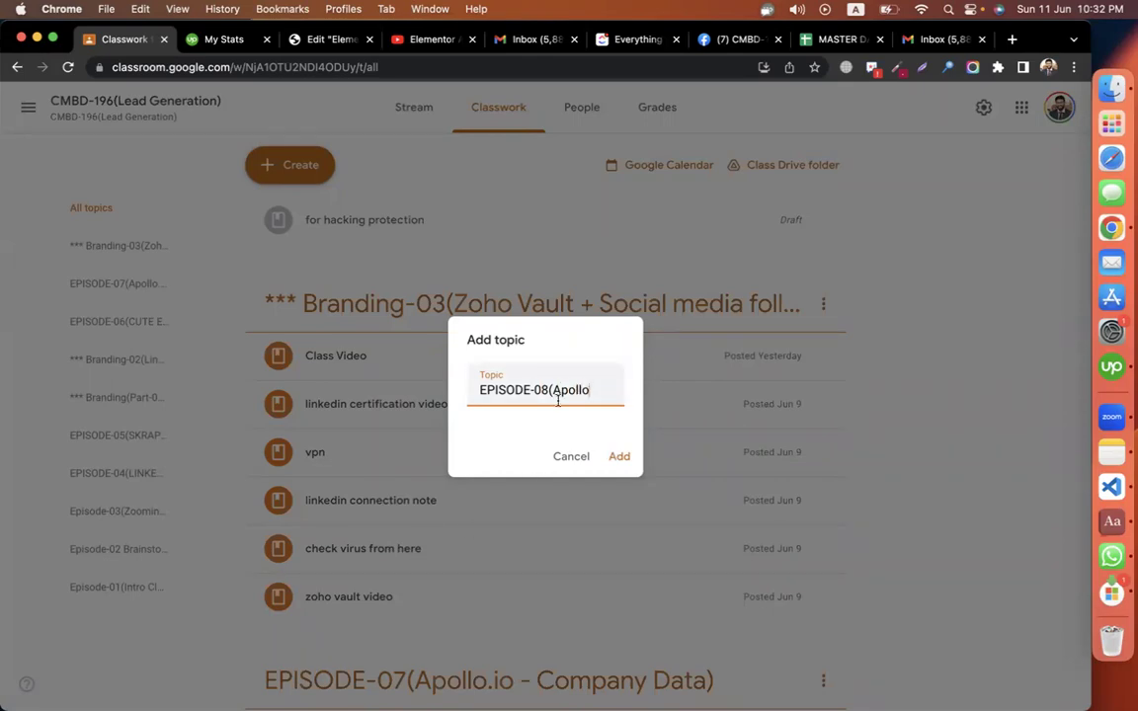
pyautogui.write('.io')
pyautogui.scroll(-6, 956, 432)
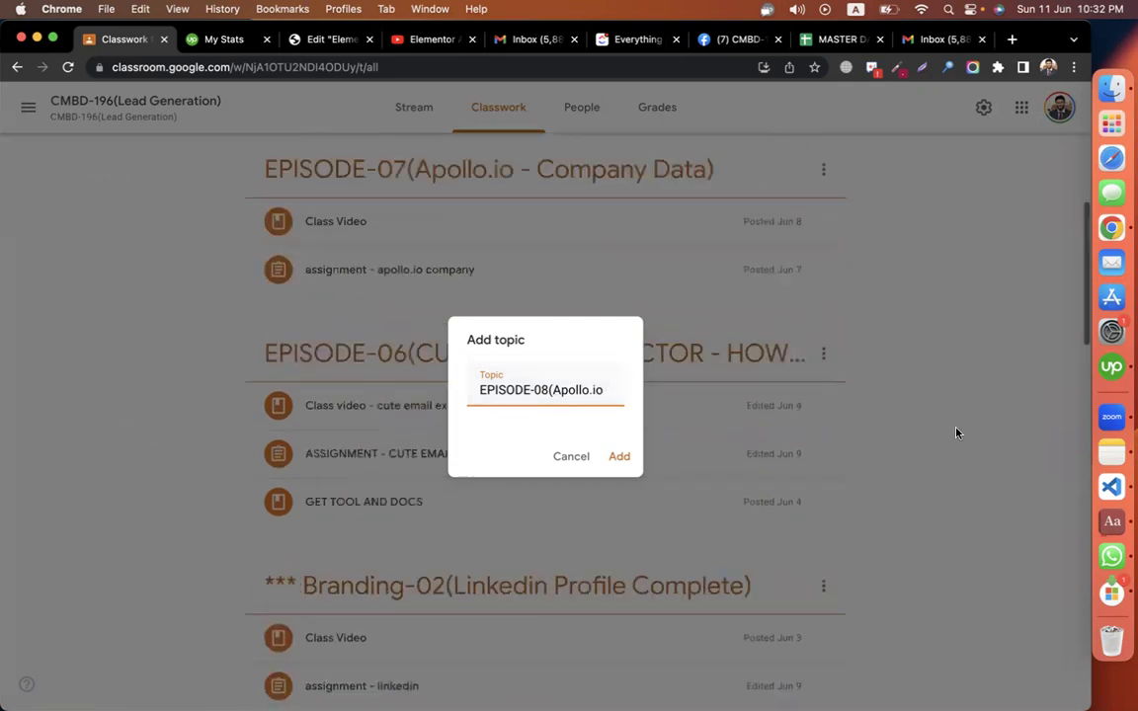
pyautogui.scroll(6, 956, 432)
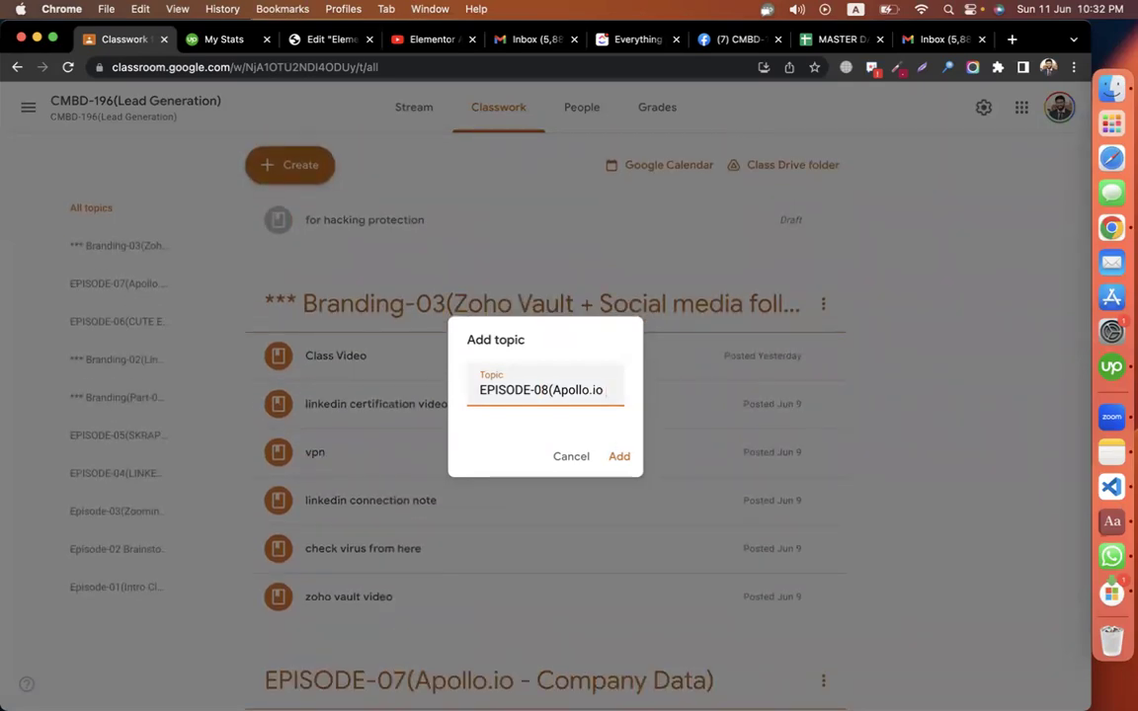
pyautogui.write('-')
pyautogui.write(' F')
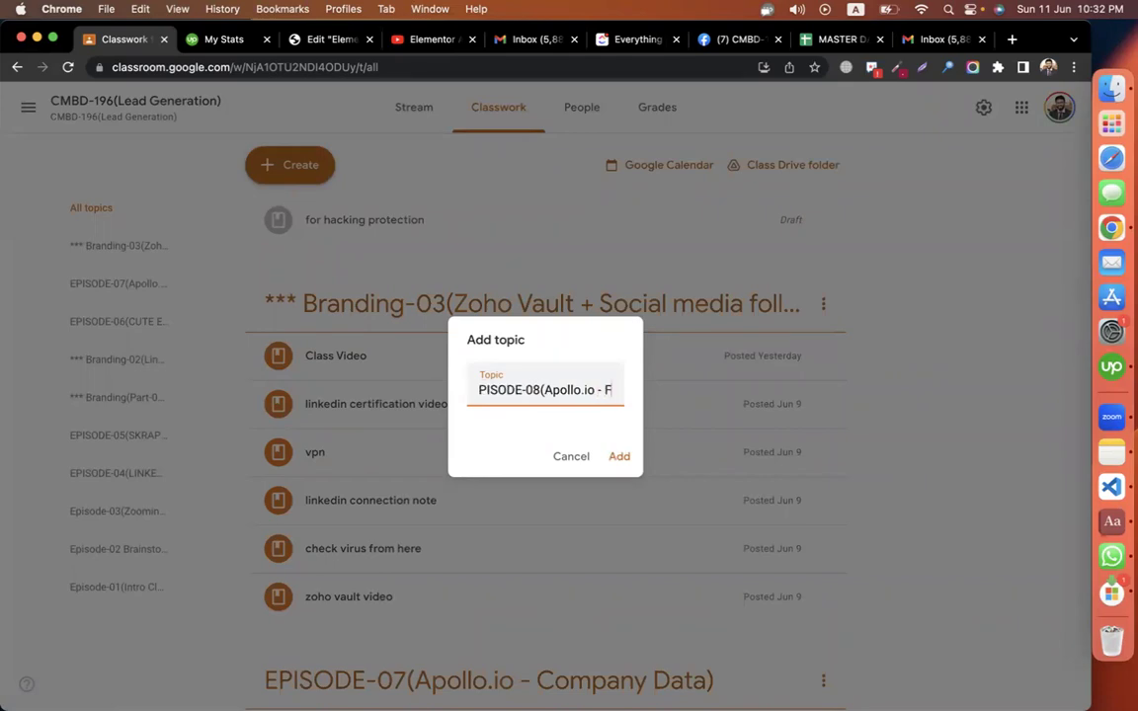
pyautogui.write('ind Persona')
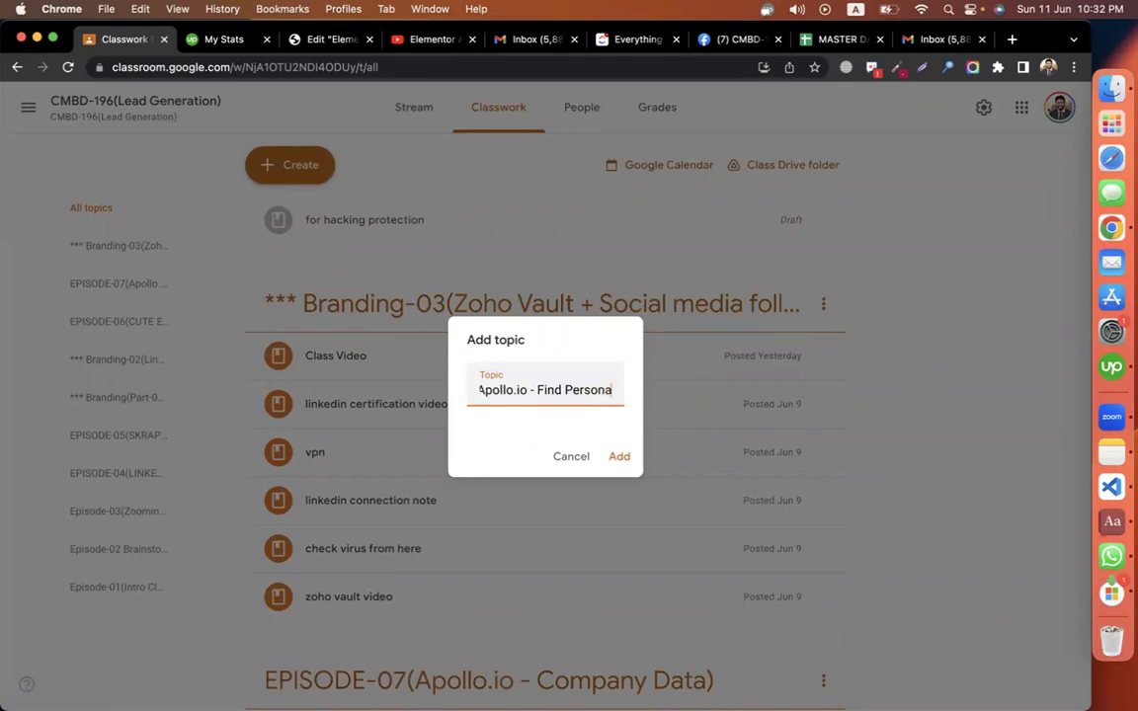
pyautogui.write('l Emails')
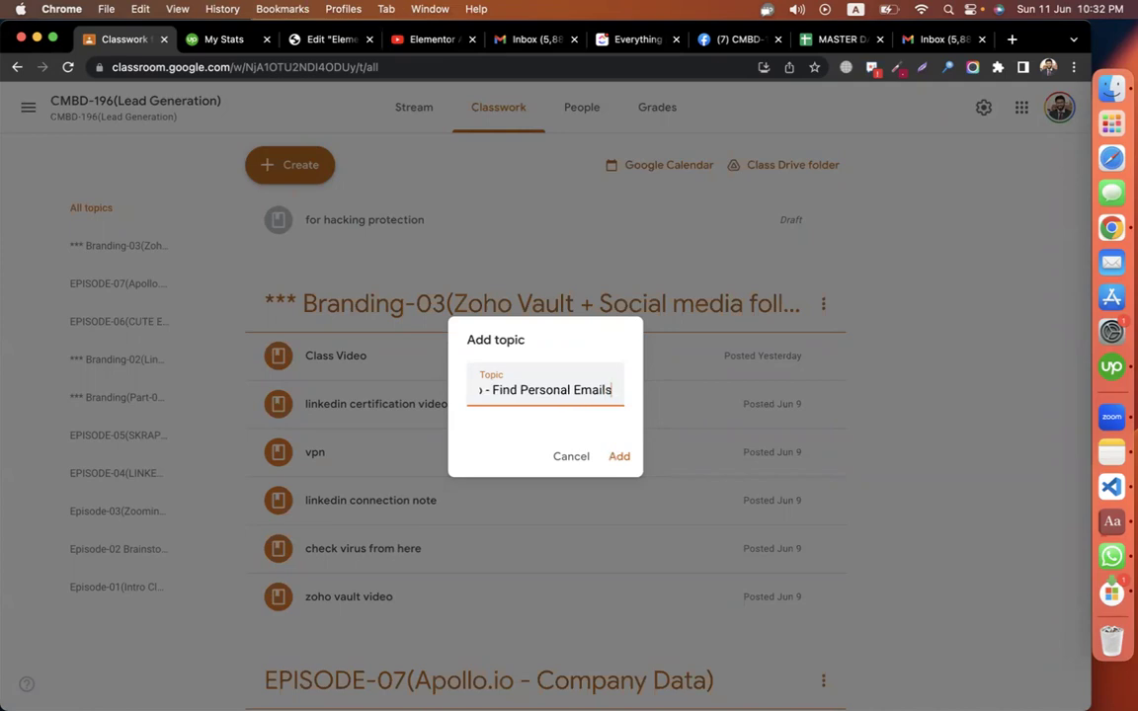
pyautogui.write(' and Phone numbers')
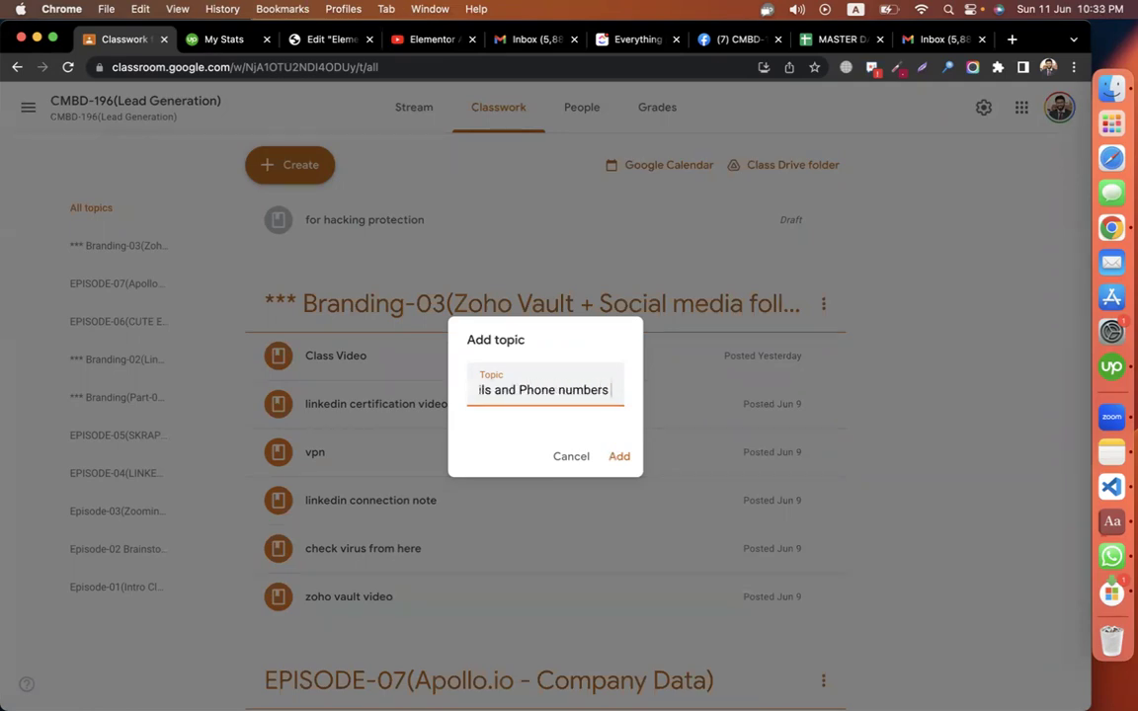
# Review the topic name, extend it with "of target people" and add the topic to the class
pyautogui.press('cmd+a')
pyautogui.click(546, 390)
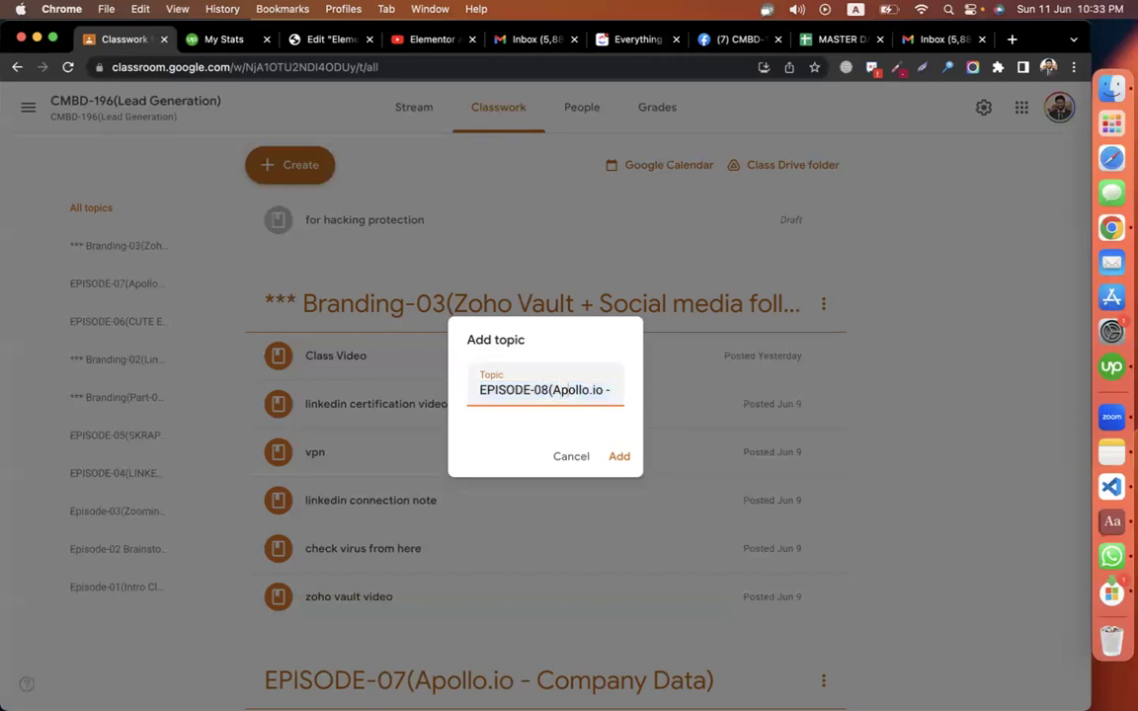
pyautogui.press('Right')
pyautogui.press('Right')
pyautogui.press('Right')
pyautogui.press('Right')
pyautogui.press('Right')
pyautogui.press('Right')
pyautogui.press('Right')
pyautogui.press('Right')
pyautogui.press('Right')
pyautogui.press('Right')
pyautogui.press('Right')
pyautogui.press('Right')
pyautogui.press('Right')
pyautogui.press('Right')
pyautogui.press('Right')
pyautogui.press('Right')
pyautogui.press('Right')
pyautogui.press('Right')
pyautogui.press('Right')
pyautogui.press('Right')
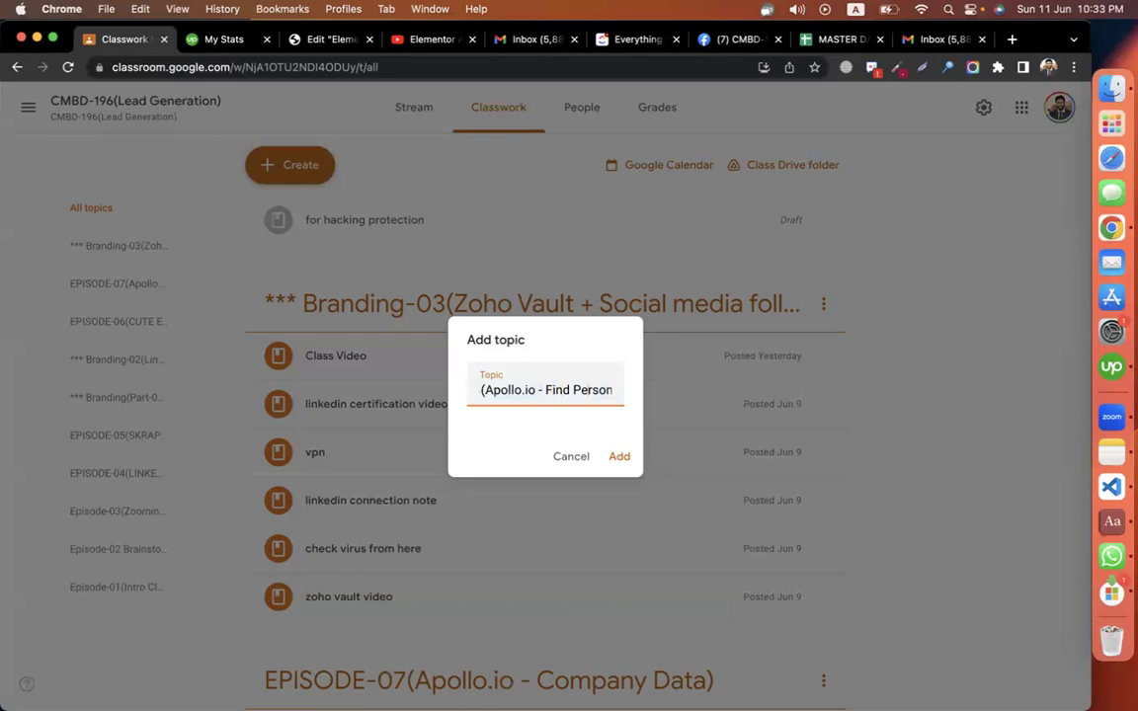
pyautogui.press('Right')
pyautogui.press('Right')
pyautogui.press('Right')
pyautogui.press('Right')
pyautogui.press('Right')
pyautogui.press('Right')
pyautogui.press('Right')
pyautogui.press('Right')
pyautogui.press('Right')
pyautogui.press('Right')
pyautogui.press('Right')
pyautogui.press('Right')
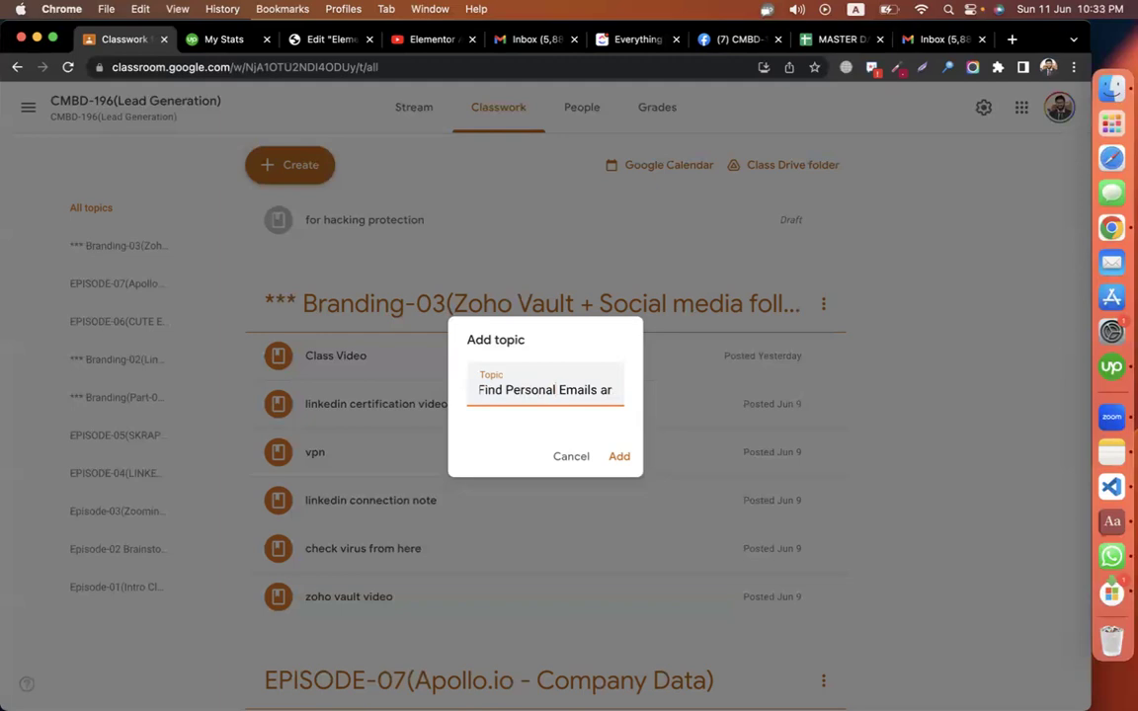
pyautogui.press('Right')
pyautogui.press('Right')
pyautogui.press('Right')
pyautogui.press('Right')
pyautogui.press('Right')
pyautogui.press('Right')
pyautogui.press('Right')
pyautogui.press('Right')
pyautogui.press('Right')
pyautogui.press('Right')
pyautogui.press('Right')
pyautogui.press('Right')
pyautogui.press('Right')
pyautogui.press('Right')
pyautogui.press('Right')
pyautogui.press('Right')
pyautogui.press('Right')
pyautogui.press('Right')
pyautogui.press('Right')
pyautogui.press('Right')
pyautogui.press('Right')
pyautogui.press('Right')
pyautogui.press('Right')
pyautogui.press('Right')
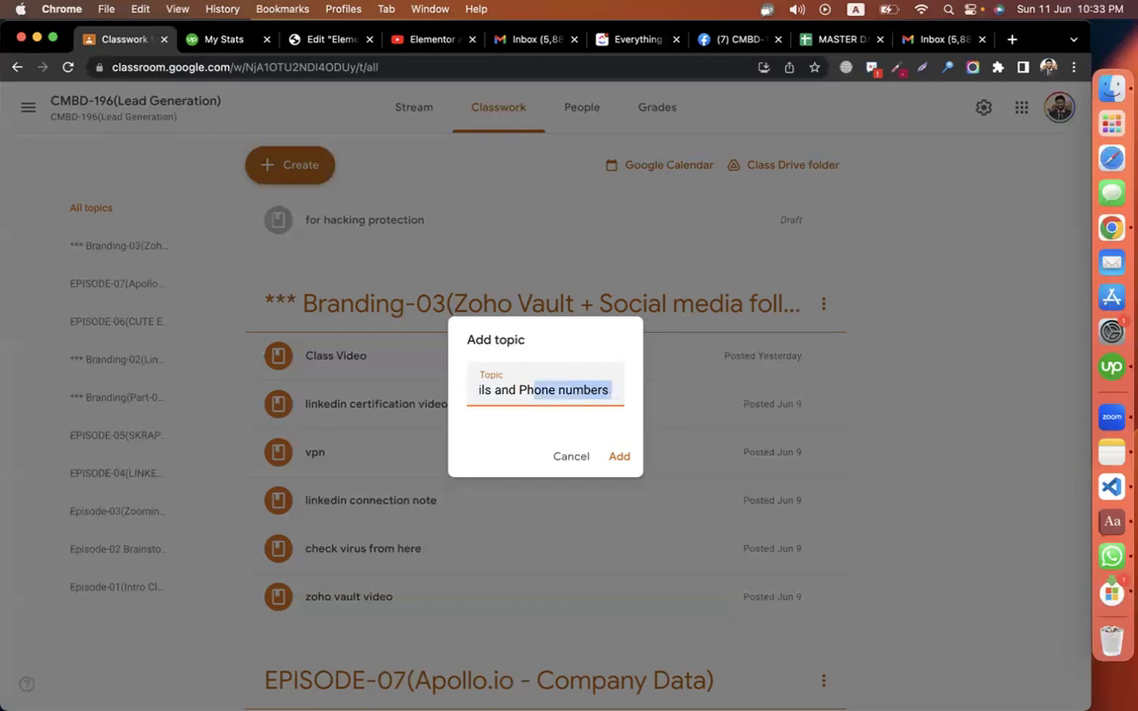
pyautogui.press('Right')
pyautogui.press('Right')
pyautogui.press('Right')
pyautogui.press('Right')
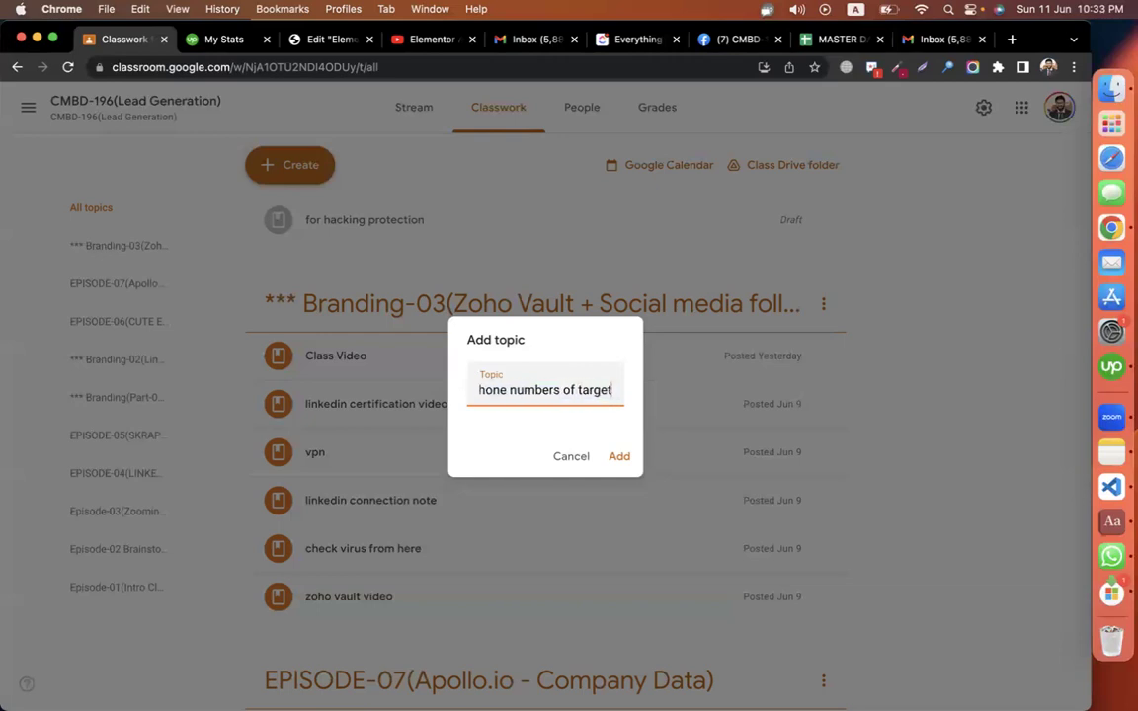
pyautogui.press('Right')
pyautogui.press('Right')
pyautogui.press('Right')
pyautogui.press('Right')
pyautogui.press('Right')
pyautogui.press('Right')
pyautogui.press('Right')
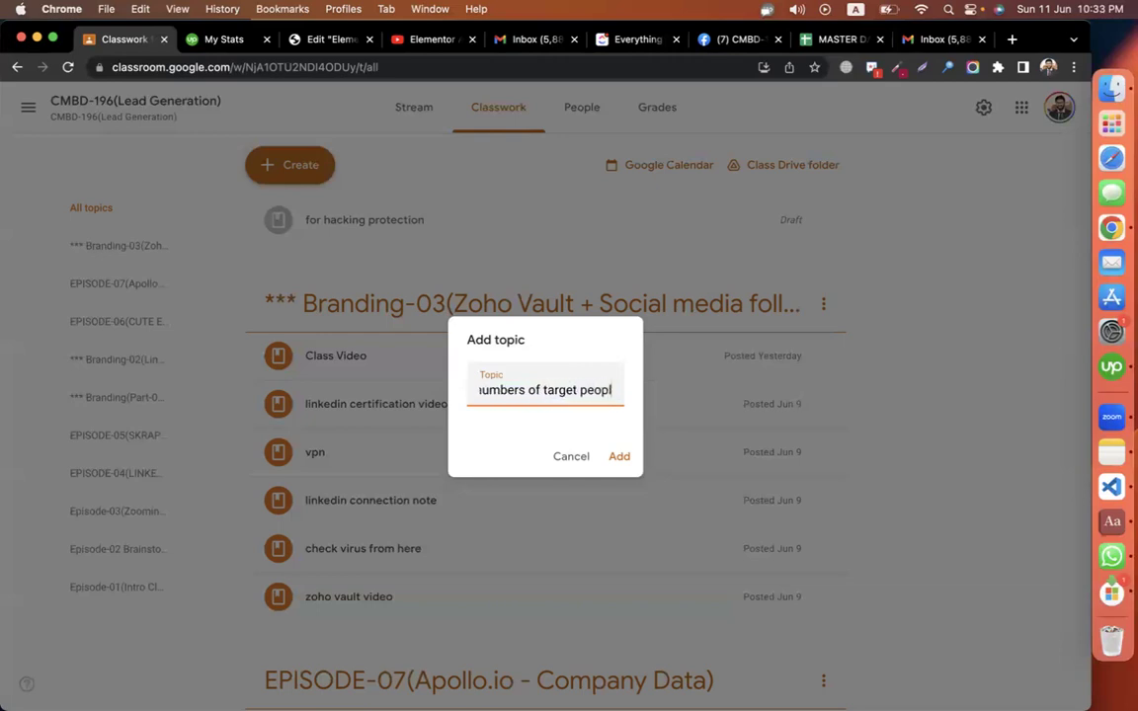
pyautogui.press('Return')
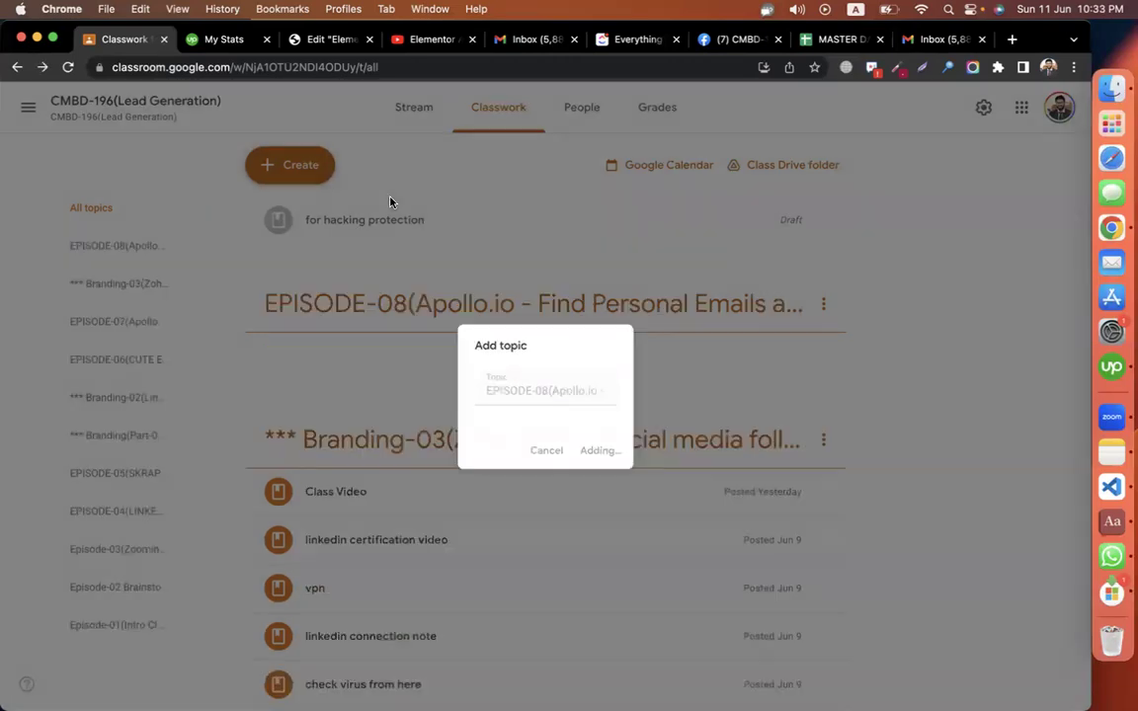
# Create a new assignment titled "assignment - apollo.io"
pyautogui.click(301, 170)
pyautogui.click(328, 215)
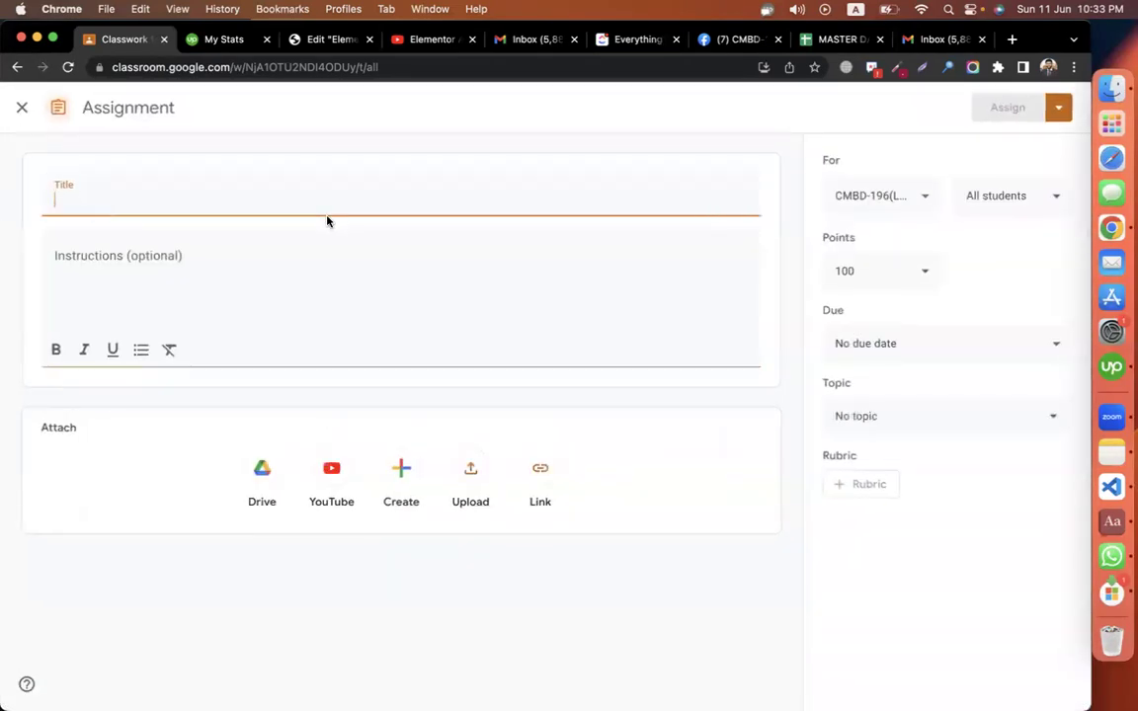
pyautogui.write('assignment ')
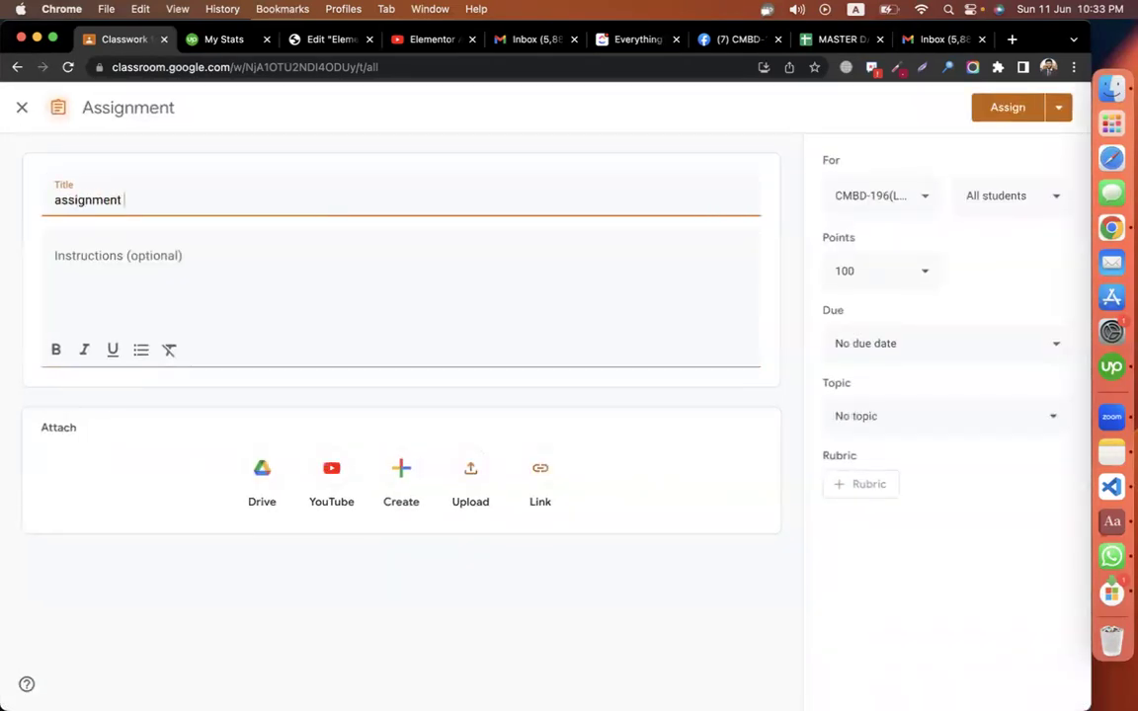
pyautogui.write('- apollo.io')
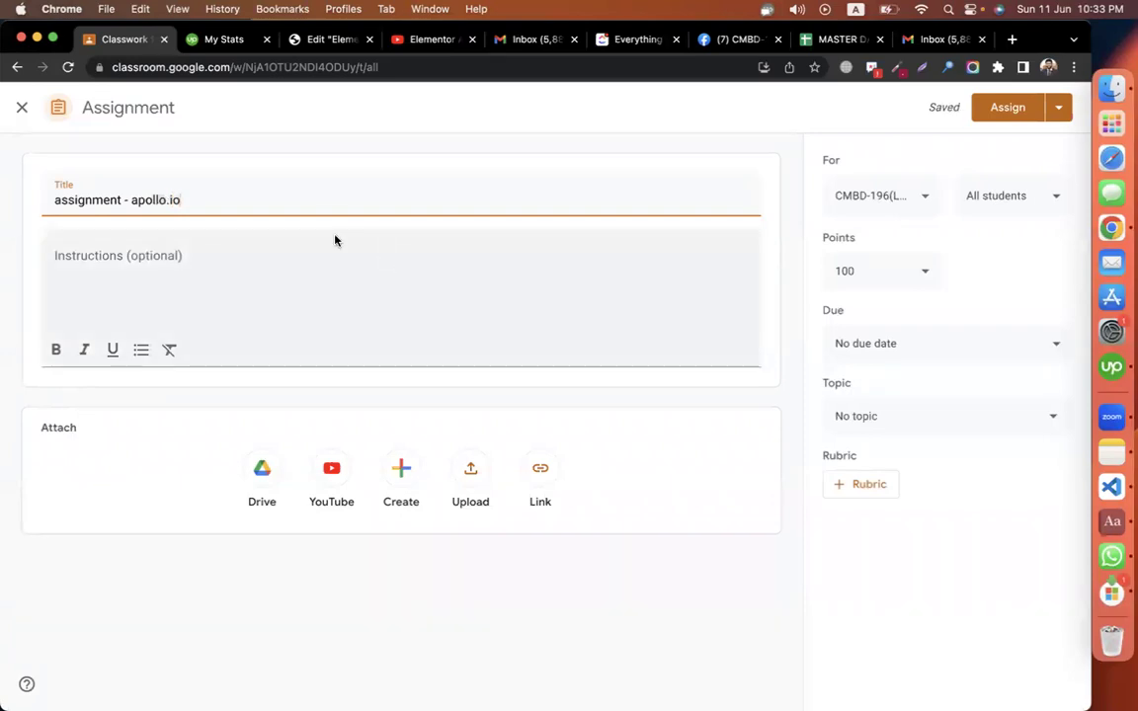
# Write the assignment instructions "find real estate company's owner (us)" and, on a second line, "or advocate"
pyautogui.click(278, 257)
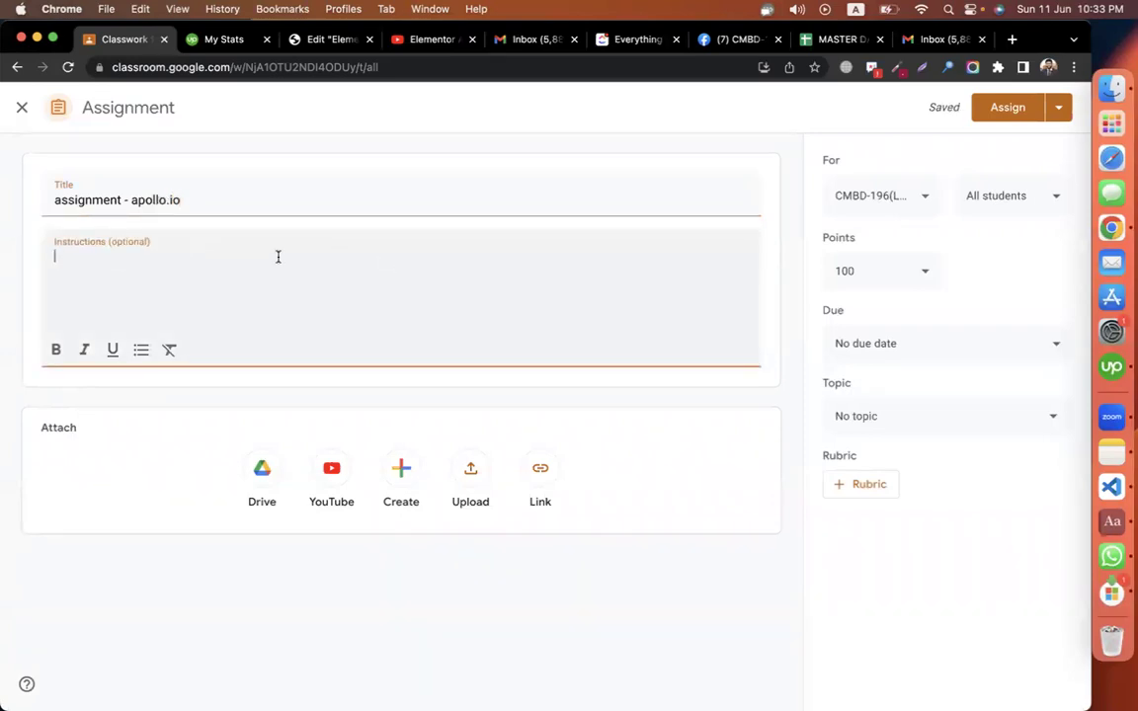
pyautogui.write('find')
pyautogui.write(' real ea')
pyautogui.write('tate ')
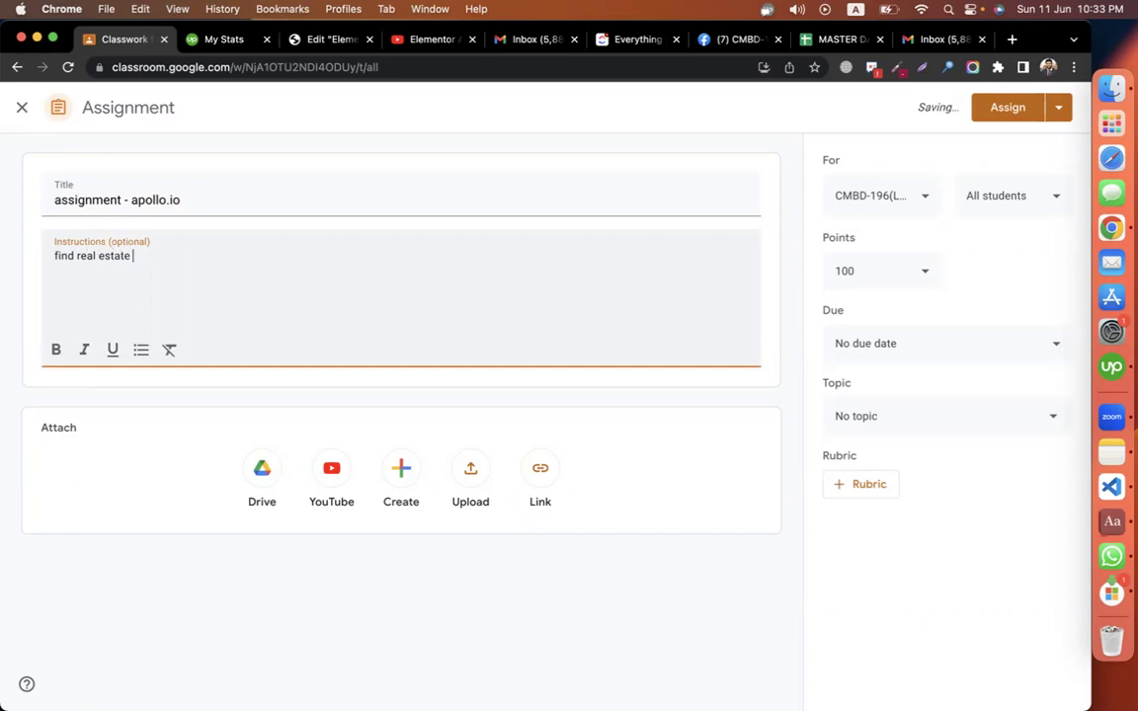
pyautogui.write("company's ")
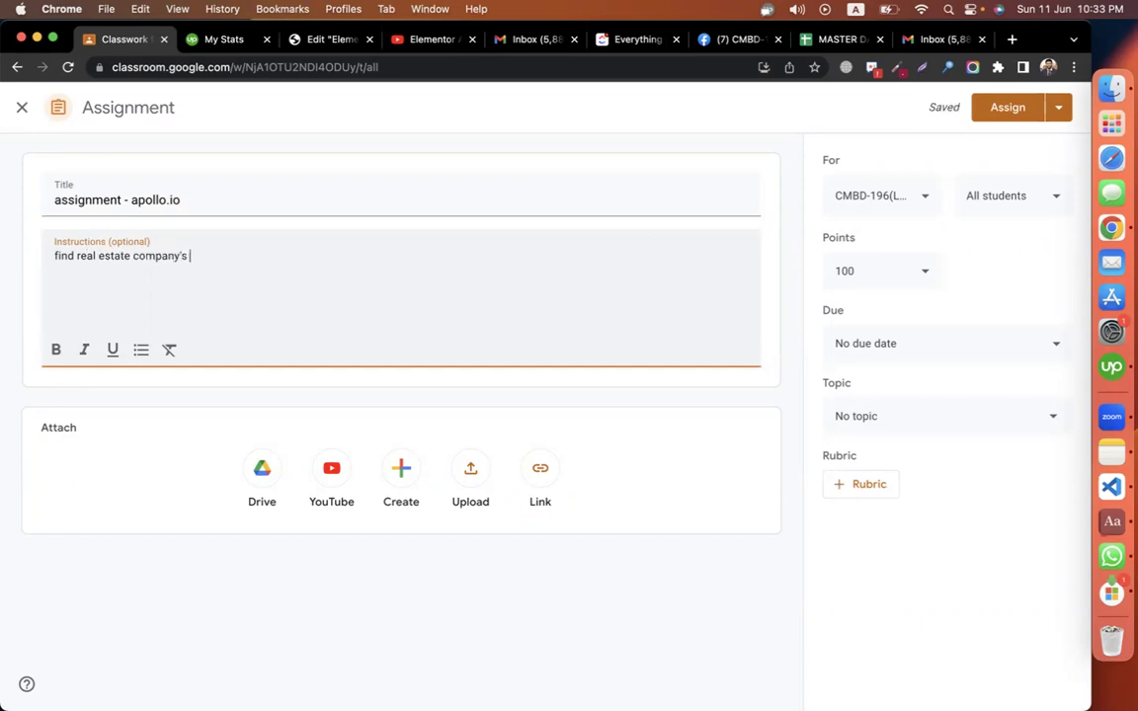
pyautogui.write('owner (us)')
pyautogui.press('Return')
pyautogui.write('or advocate')
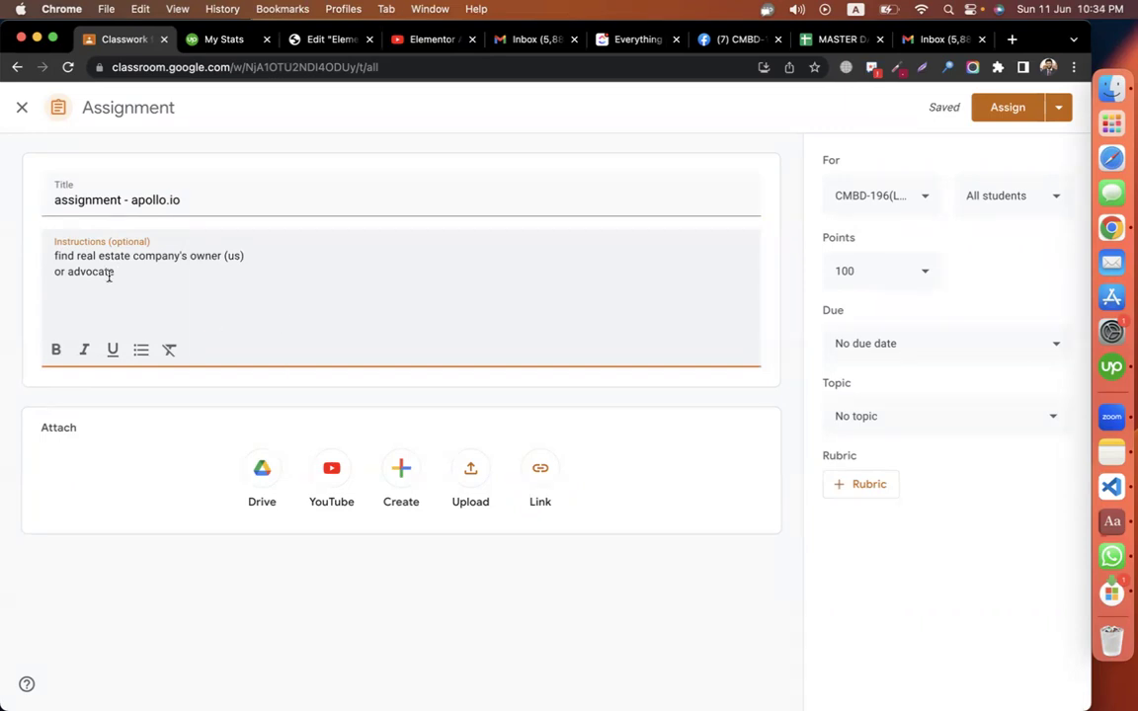
# Complete the second instruction line with "of usa", correct the country in the first line to "(usa)" and add "100 leads" below
pyautogui.write('of us')
pyautogui.moveTo(77, 255); pyautogui.dragTo(136, 255)
pyautogui.click(202, 256)
pyautogui.doubleClick(205, 256)
pyautogui.click(240, 256)
pyautogui.write('a')
pyautogui.click(168, 271)
pyautogui.write('a')
pyautogui.write('lea')
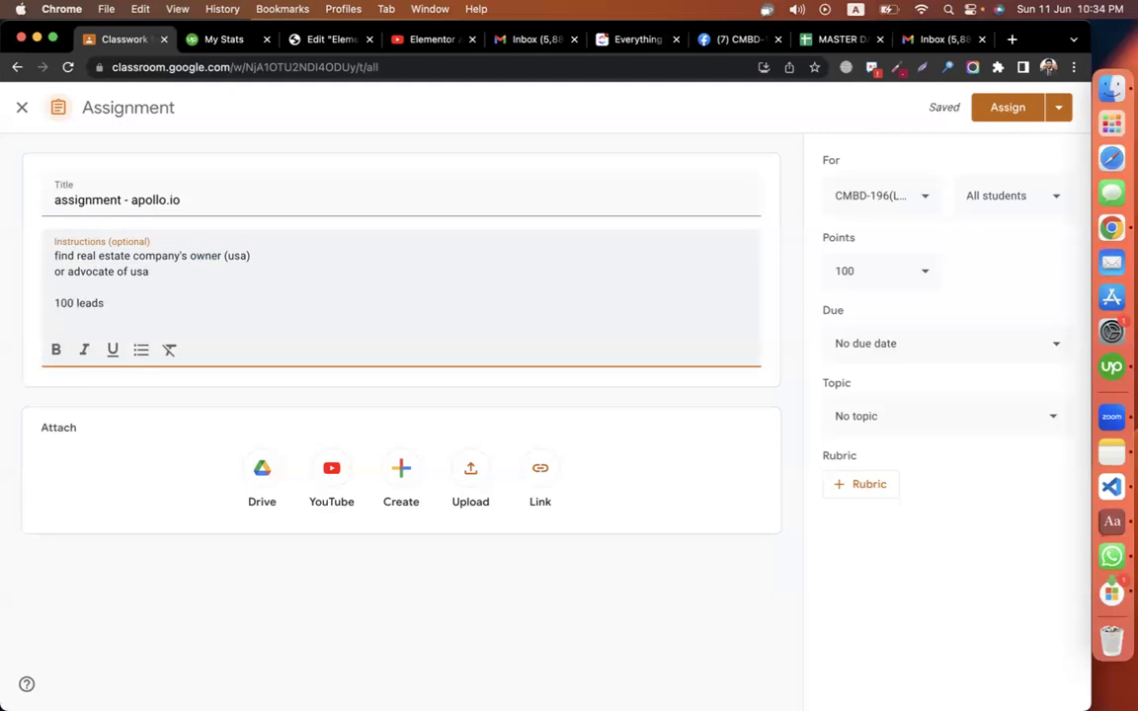
# Add a "fields" heading with a dashed line beneath it, then list "first name", "last name" and "email" in the instructions
pyautogui.press('Return')
pyautogui.write('fields')
pyautogui.press('Return')
pyautogui.write('--------')
pyautogui.press('Return')
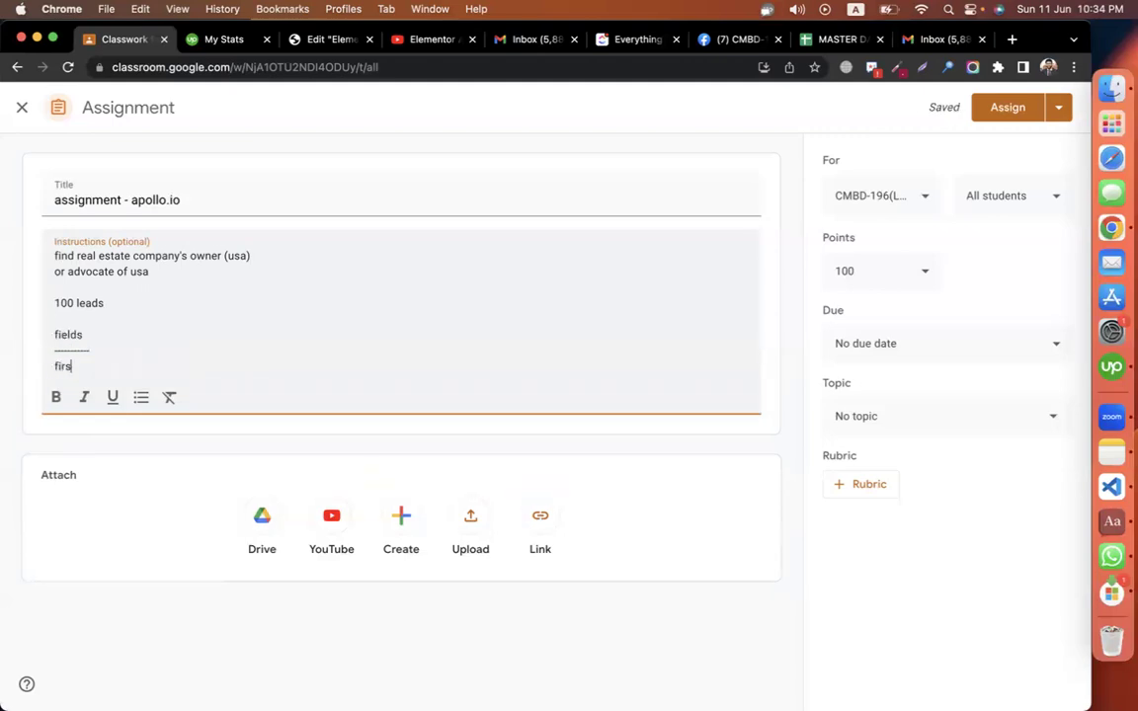
pyautogui.write('first name')
pyautogui.press('Return')
pyautogui.write('last name')
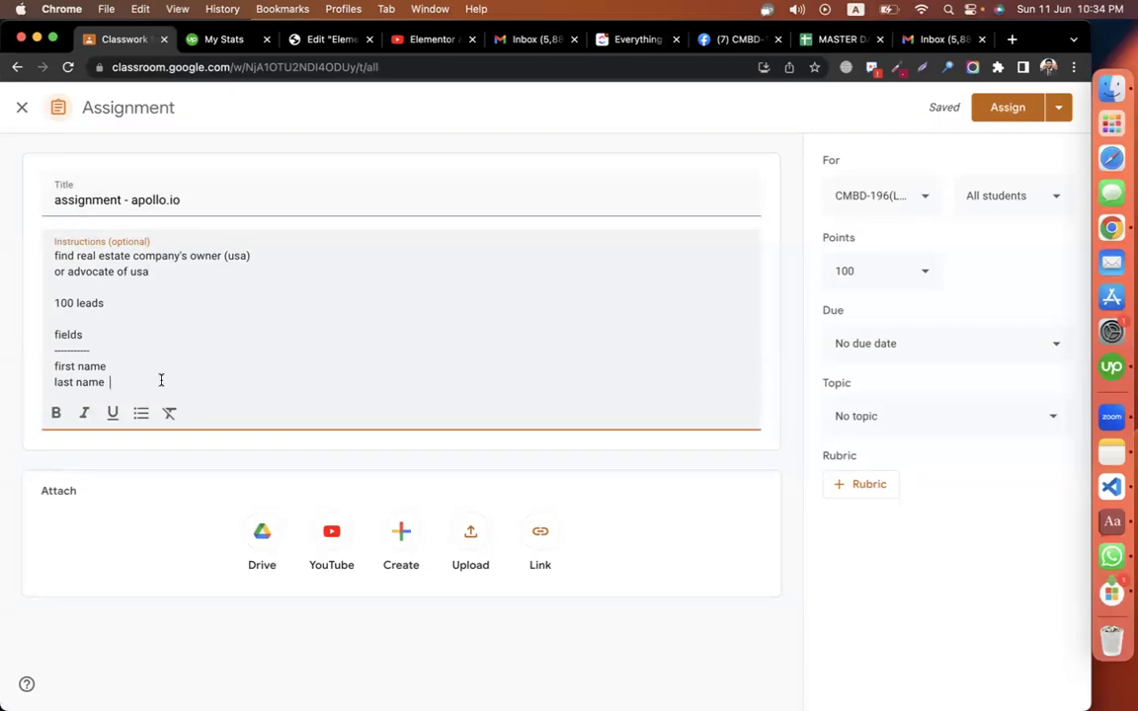
pyautogui.press('Return')
pyautogui.write('email')
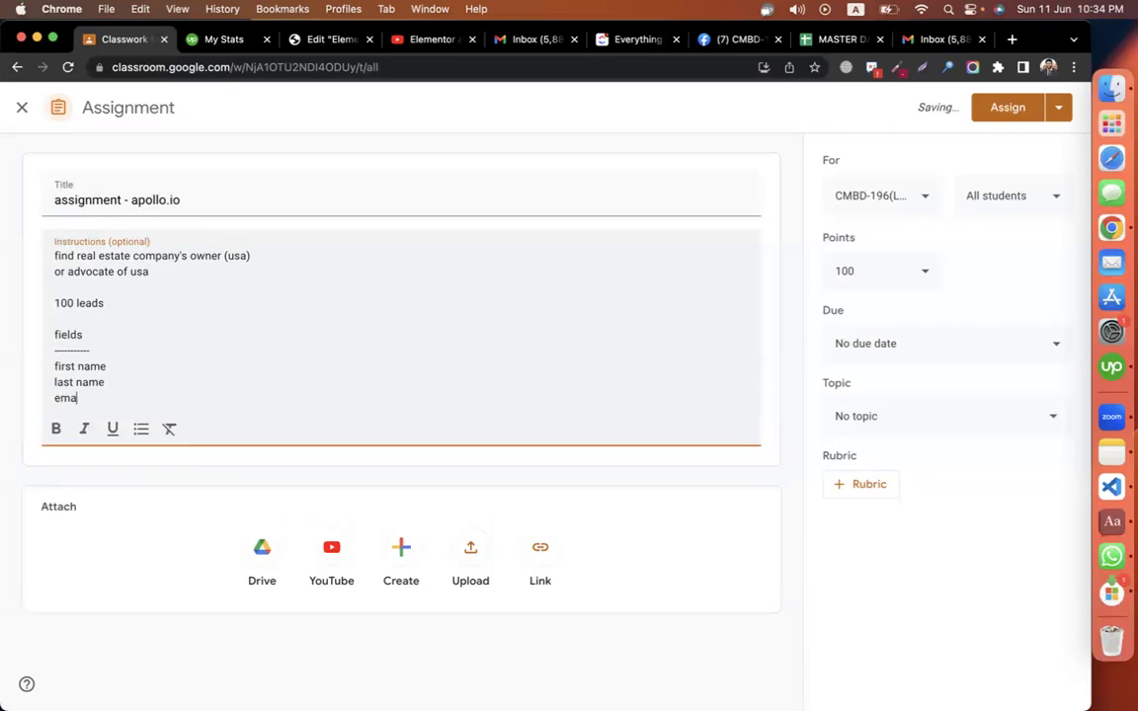
# Continue the field list in the instructions with "title", "company", "phone" and "website", each on its own line
pyautogui.press('Return')
pyautogui.write('title')
pyautogui.press('Return')
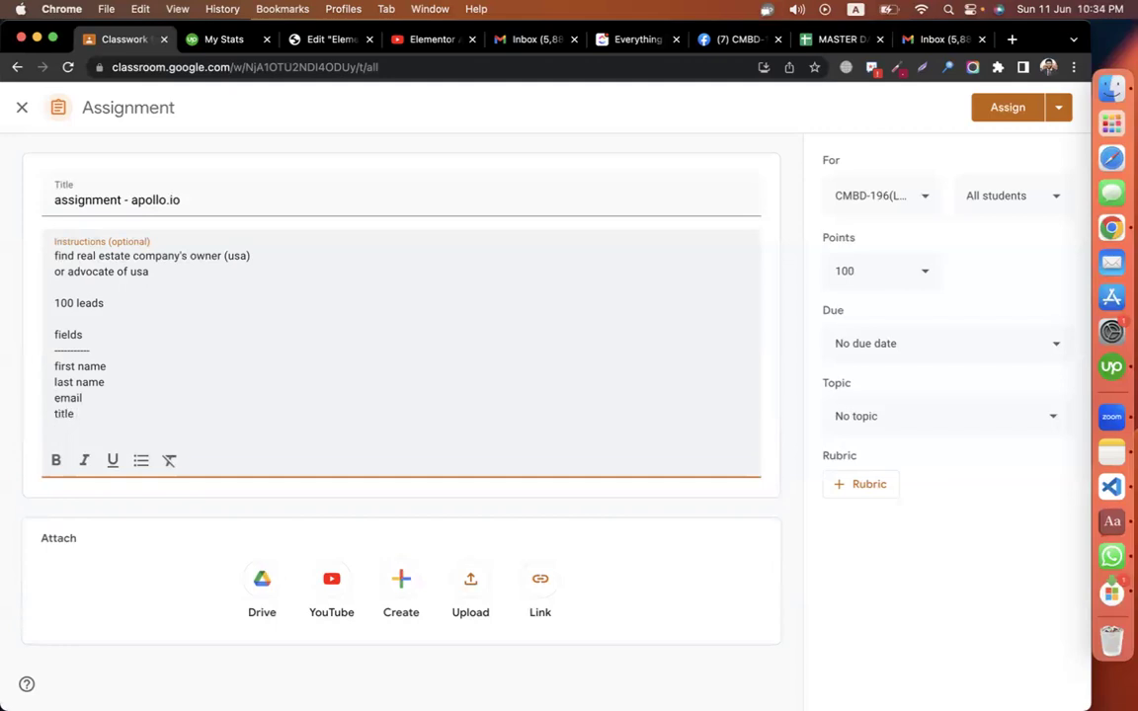
pyautogui.write('company')
pyautogui.press('Return')
pyautogui.write('phone')
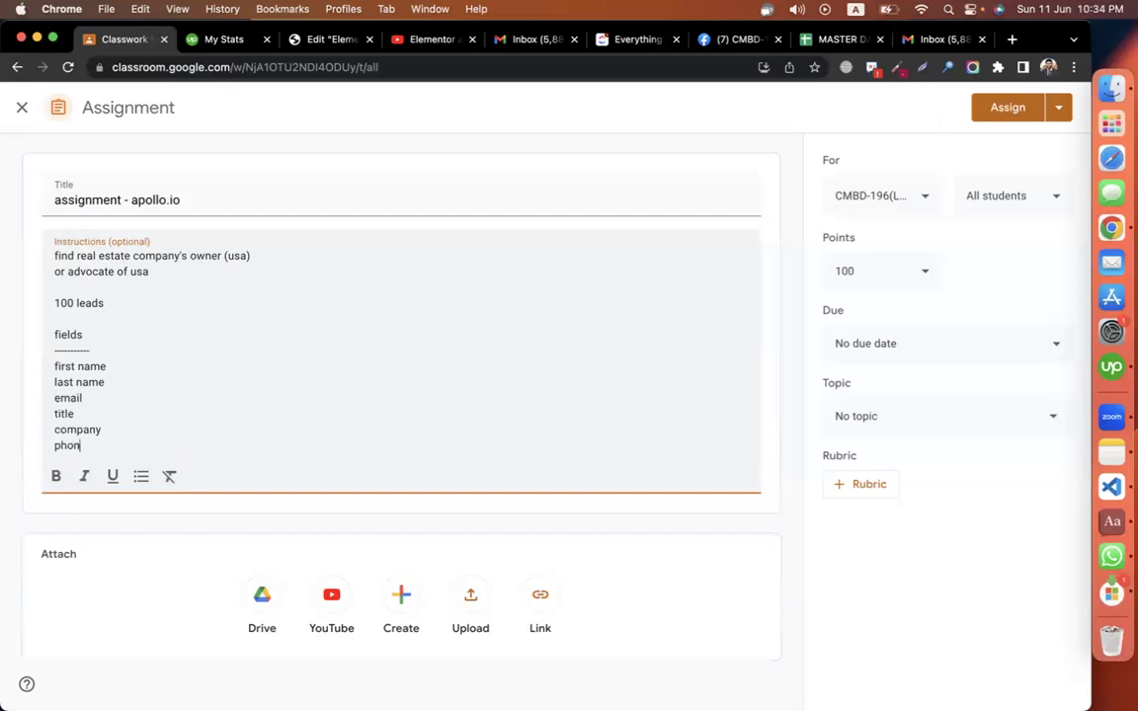
pyautogui.press('Return')
pyautogui.write('website')
# Add "linkedin(personal)" as a new line below "website" in the field list
pyautogui.press('Return')
pyautogui.write('(inkedin(persona')
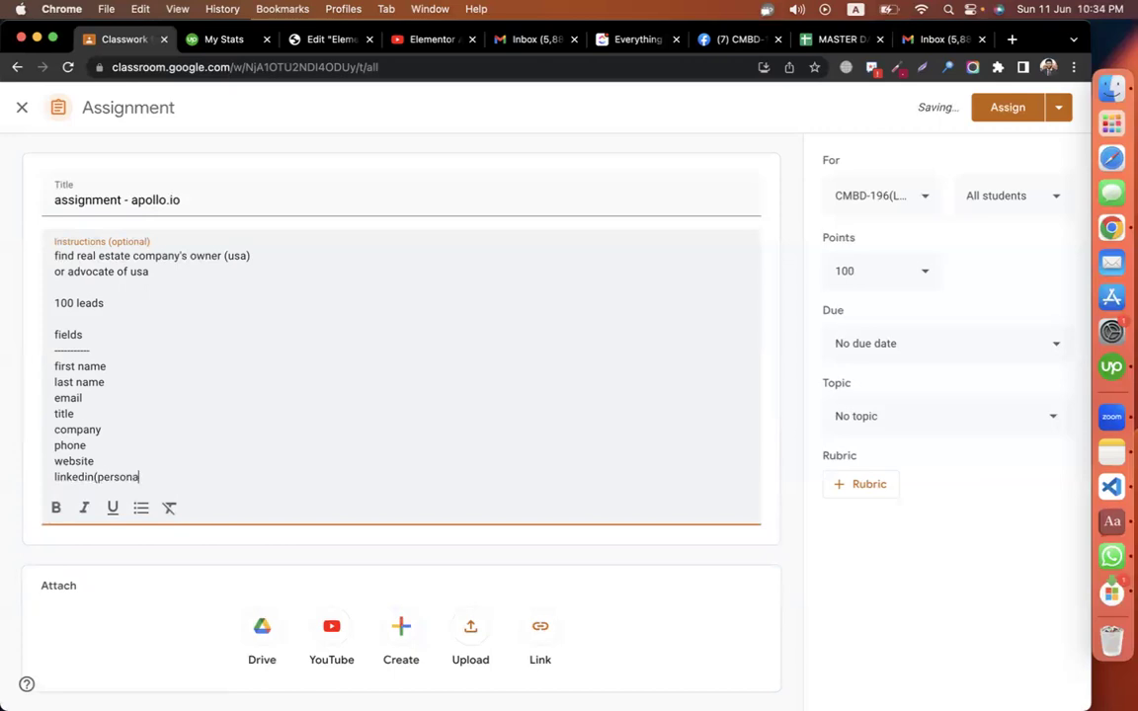
pyautogui.press('BackSpace')
pyautogui.press('BackSpace')
pyautogui.press('BackSpace')
pyautogui.press('BackSpace')
pyautogui.write('onal)')
# Add the location fields "city", "state" and "zip" on separate lines below the LinkedIn field
pyautogui.press('Return')
pyautogui.write('city')
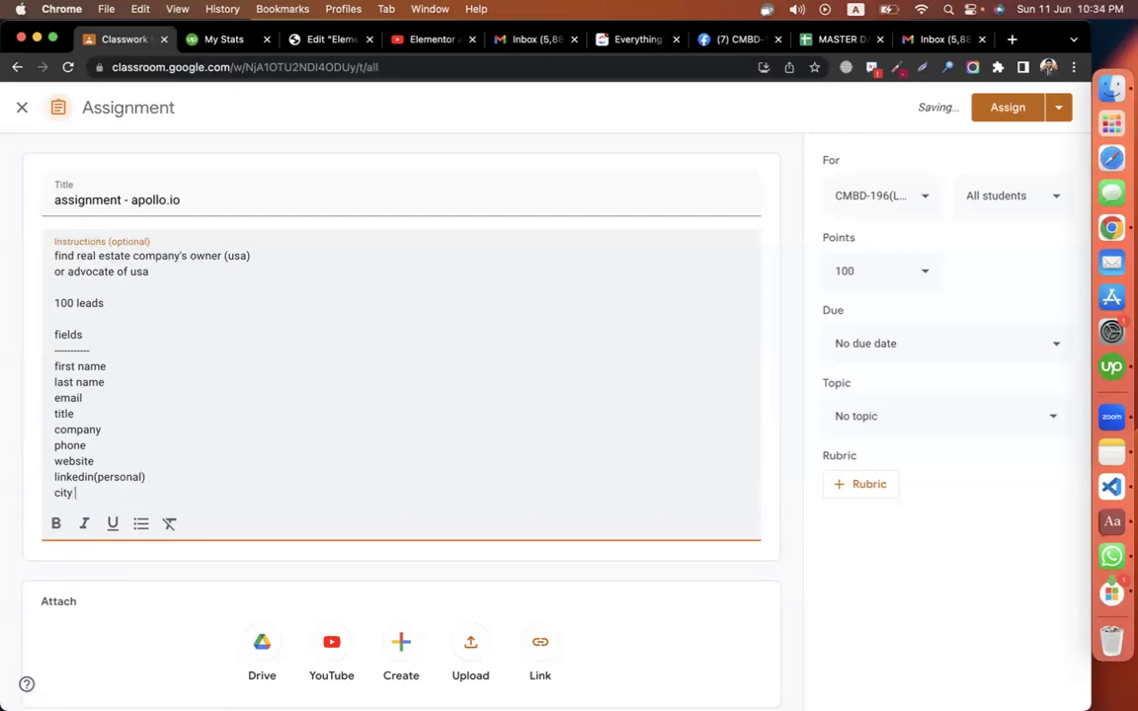
pyautogui.press('Return')
pyautogui.write('state')
pyautogui.press('Return')
pyautogui.write('z')
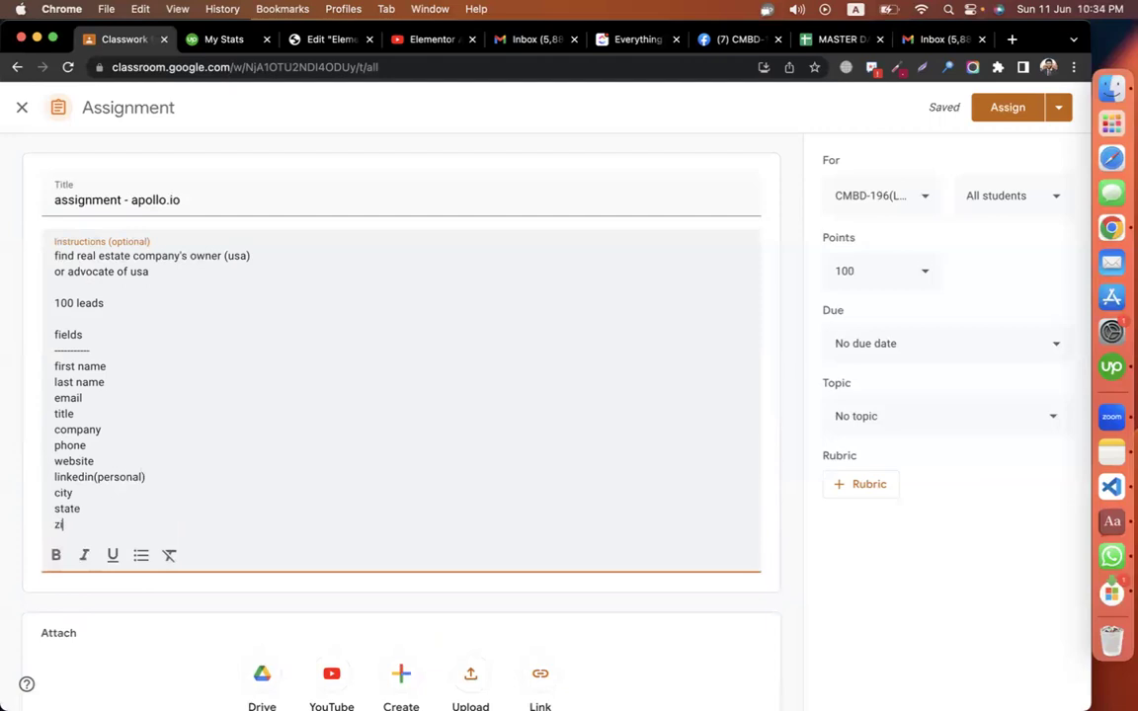
pyautogui.write('ip')
pyautogui.press('Return')
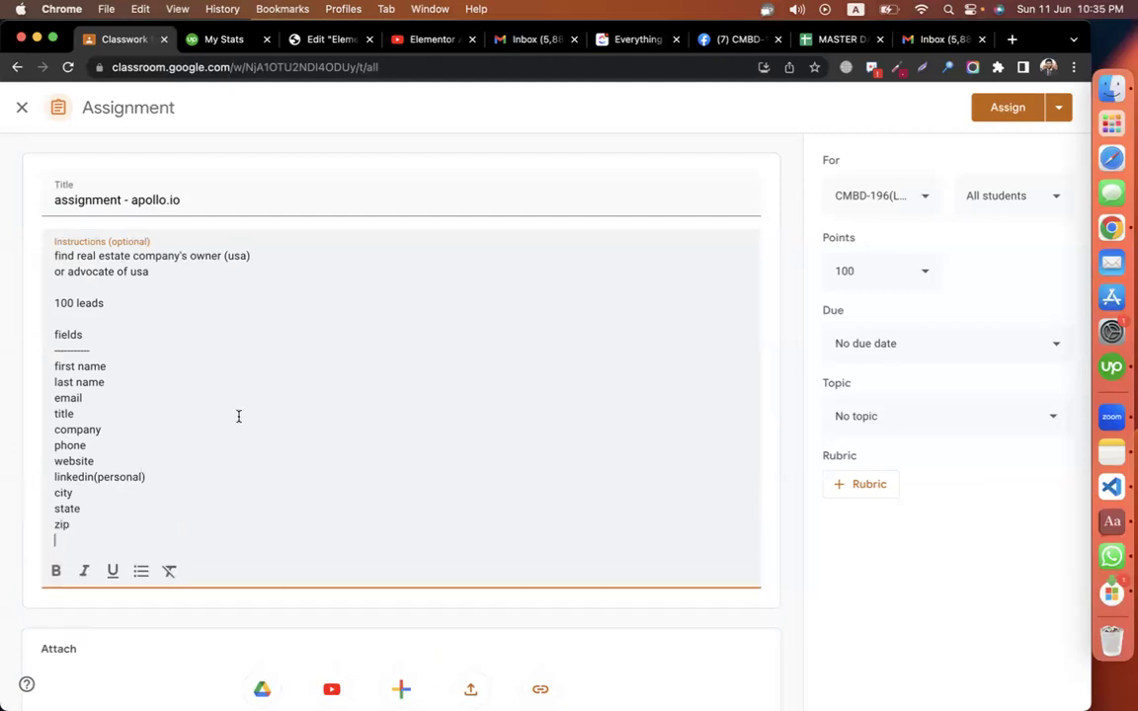
# Insert "address/ street" between the LinkedIn and city lines, and add "country" below "zip"
pyautogui.click(166, 479)
pyautogui.press('Return')
pyautogui.write('address/ street')
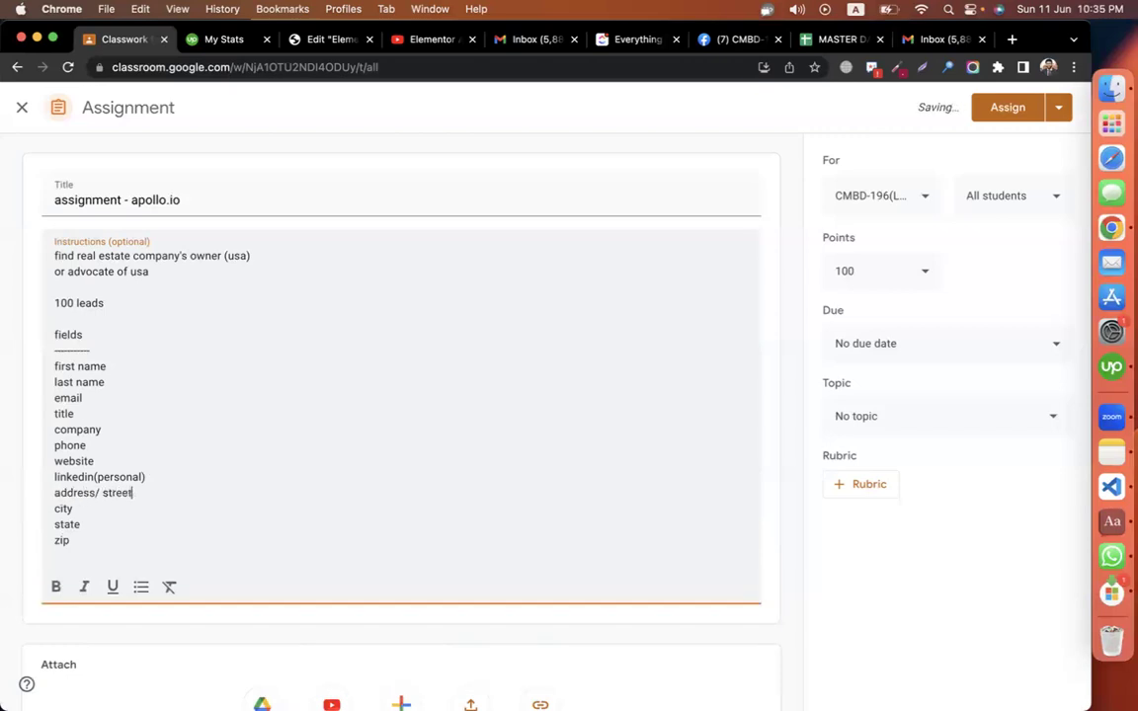
pyautogui.click(97, 541)
pyautogui.press('Return')
pyautogui.write('country')
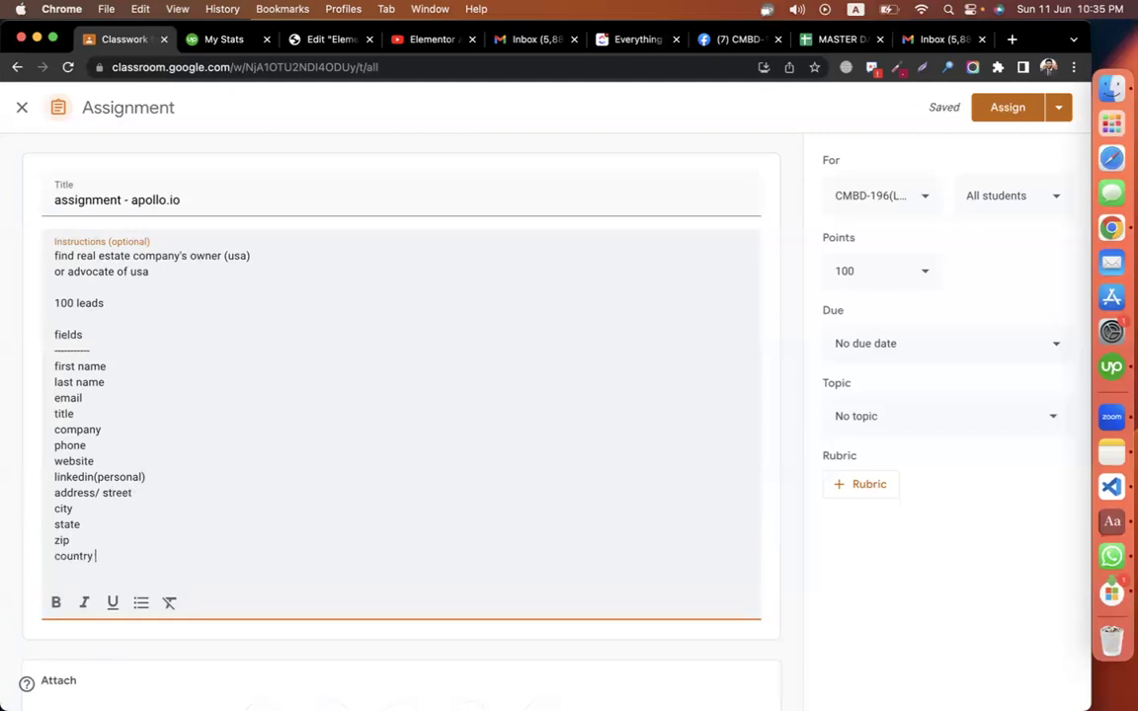
# File the assignment under the EPISODE-08 Apollo.io topic and assign it to the class
pyautogui.click(863, 425)
pyautogui.scroll(-5, 933, 541)
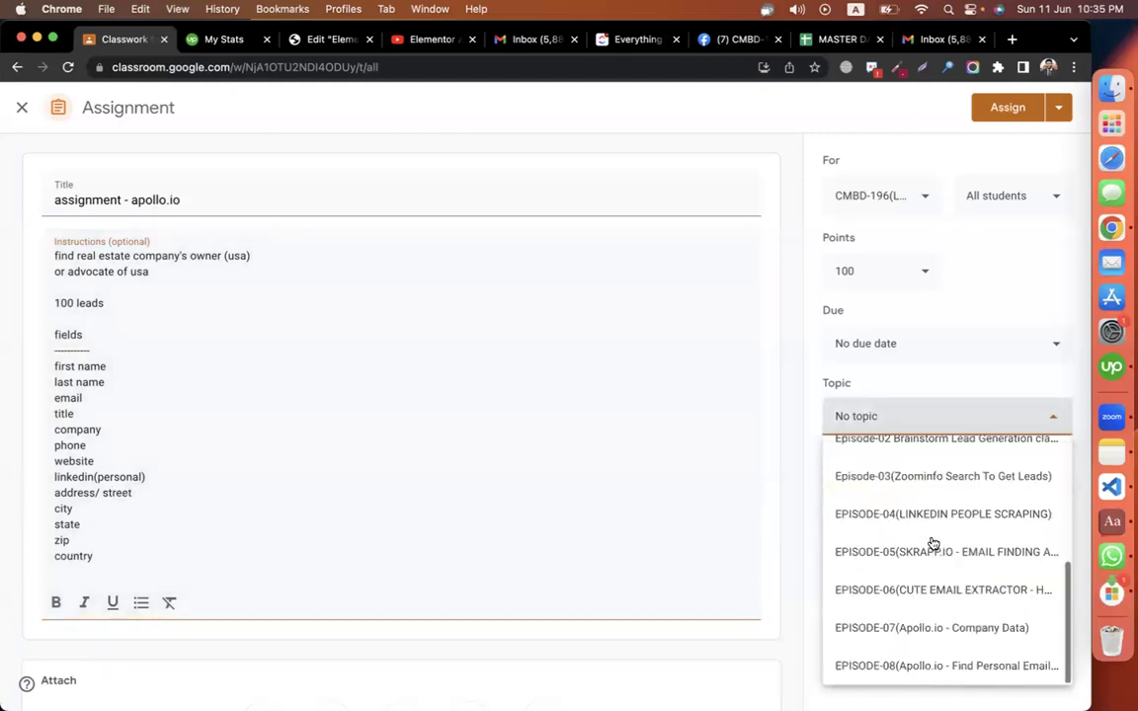
pyautogui.click(988, 676)
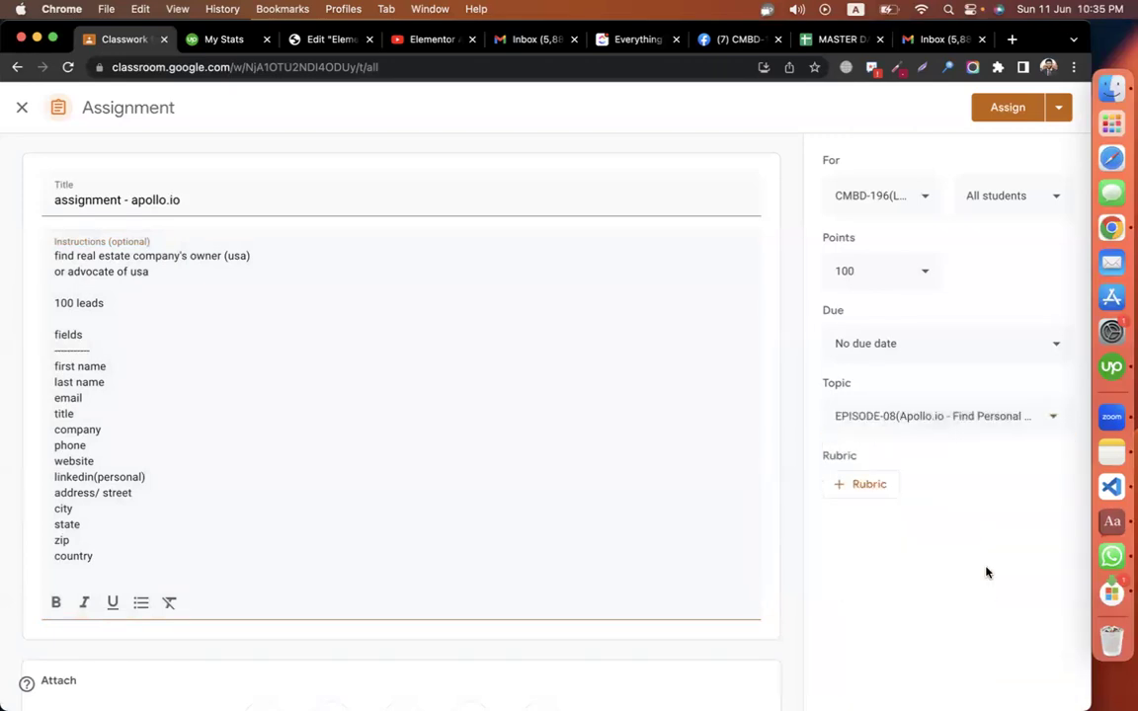
pyautogui.click(1006, 106)
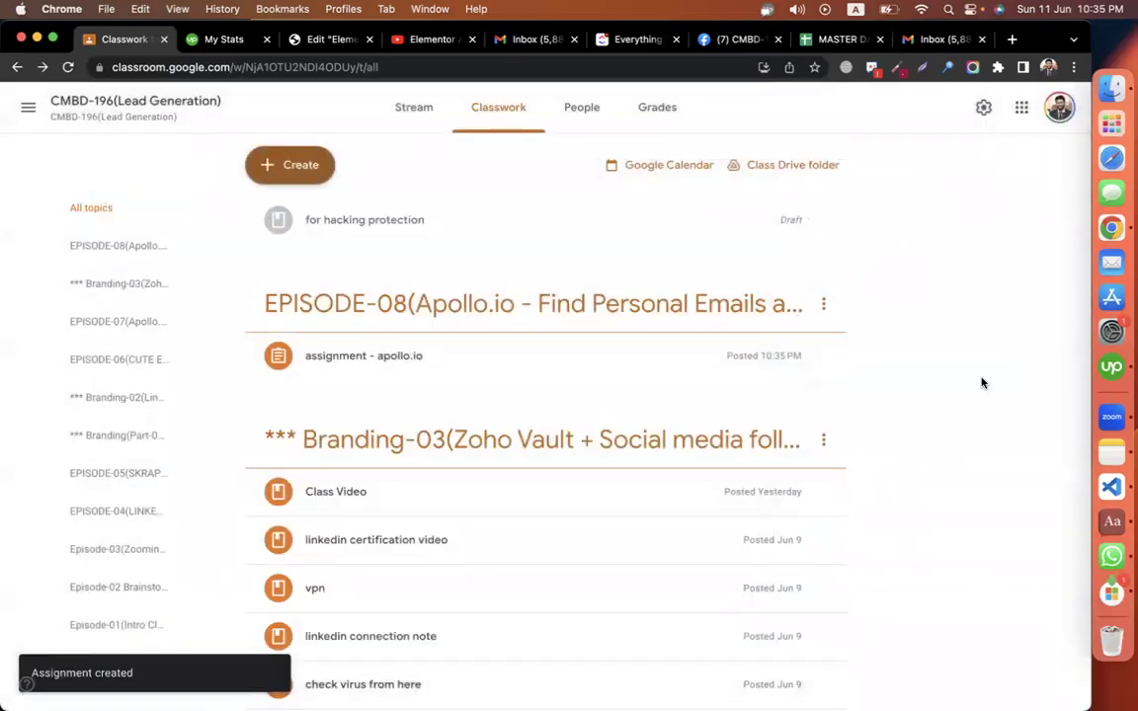
# Open the classwork of the CMBD-191(Wix & Squarespace-12) class
pyautogui.scroll(-5, 896, 508)
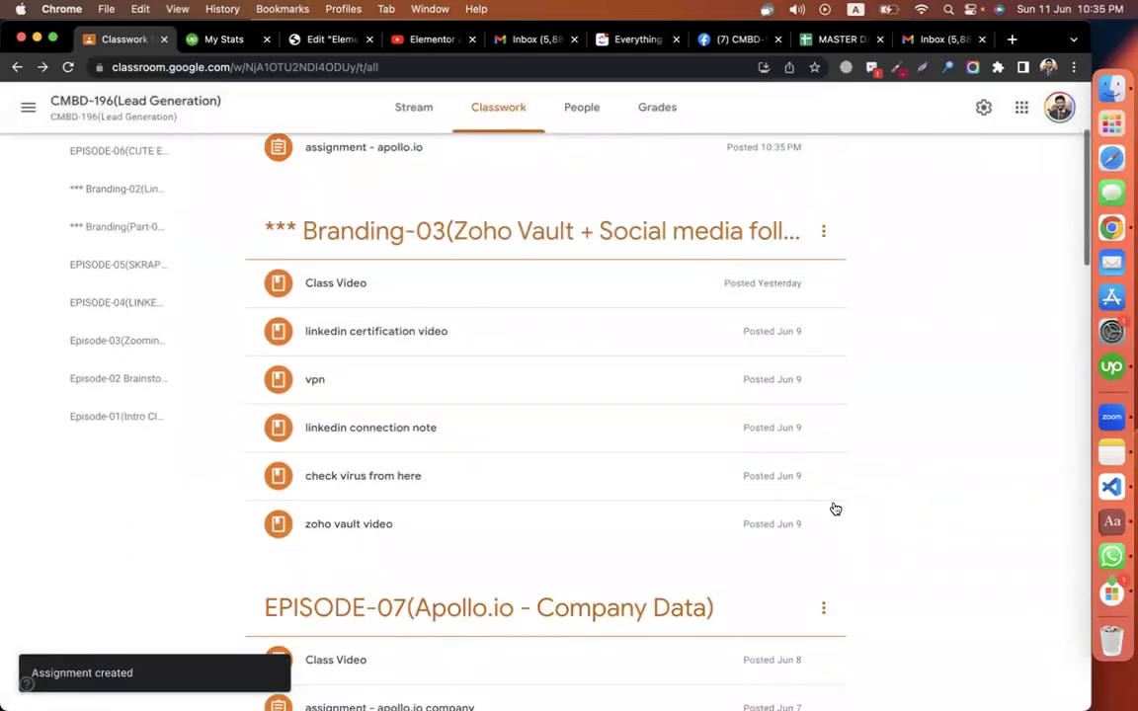
pyautogui.click(28, 109)
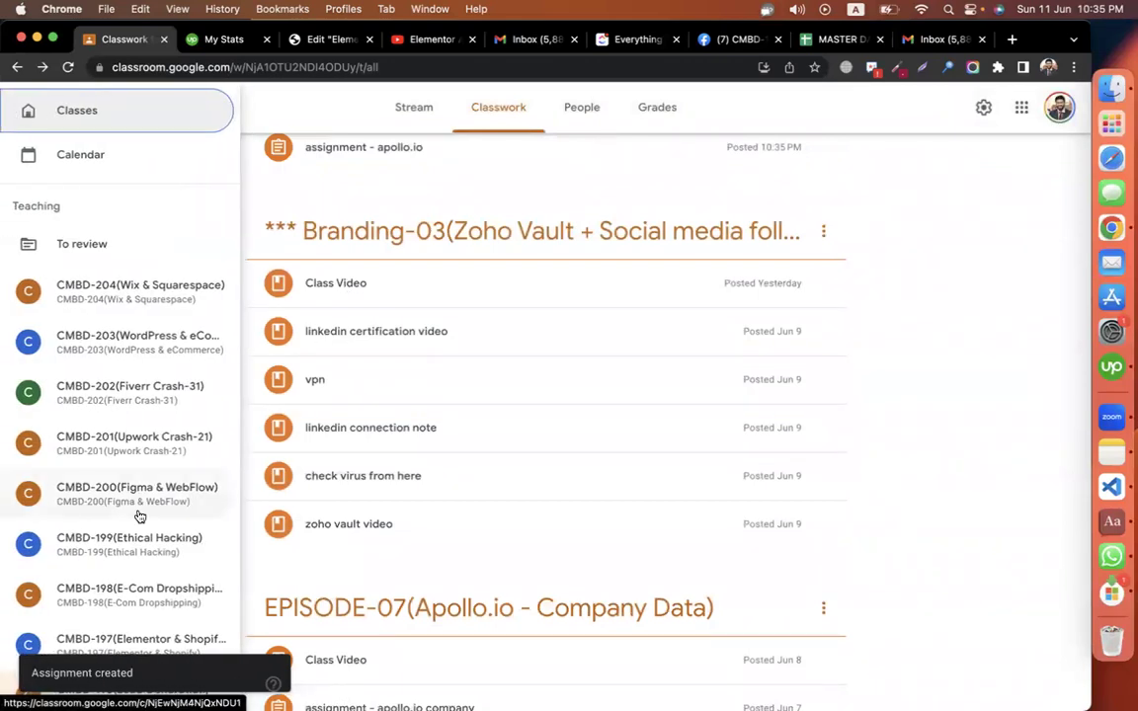
pyautogui.scroll(-10, 139, 516)
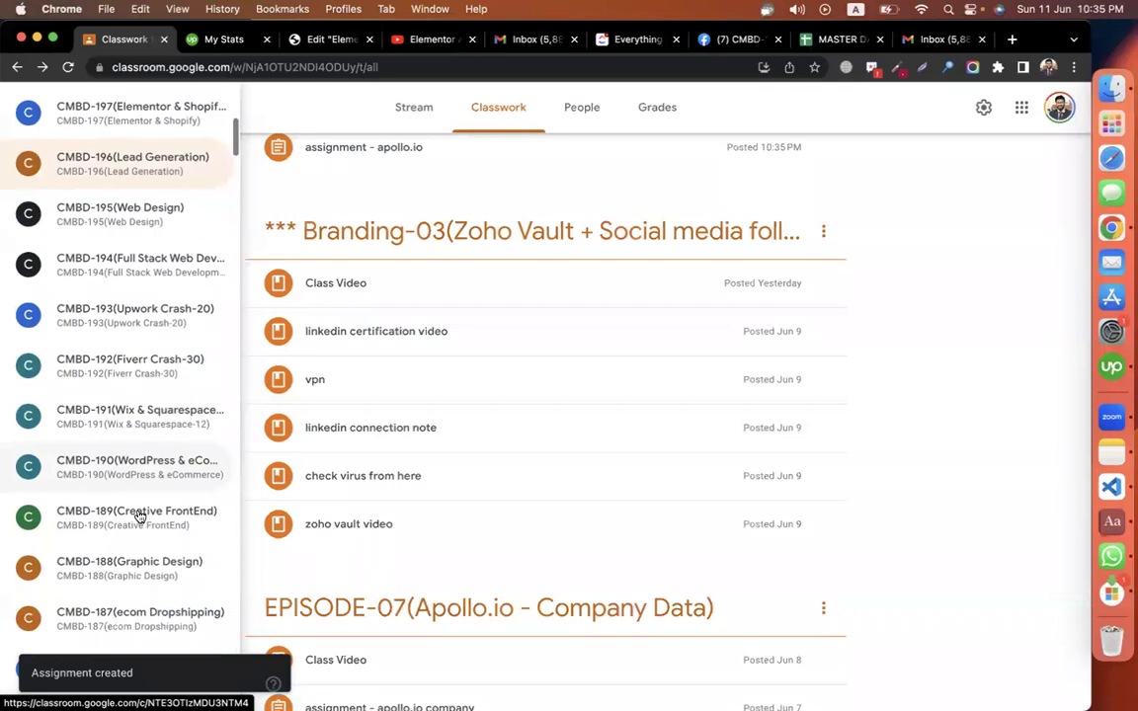
pyautogui.scroll(-3, 140, 515)
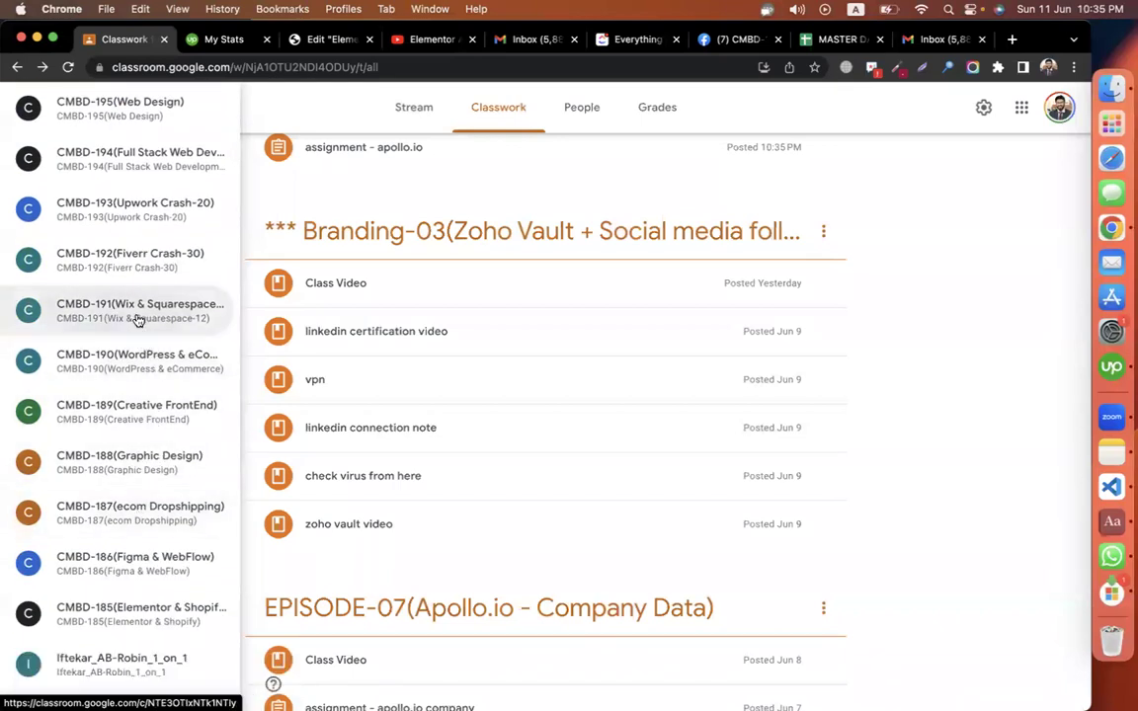
pyautogui.click(138, 313)
pyautogui.click(498, 126)
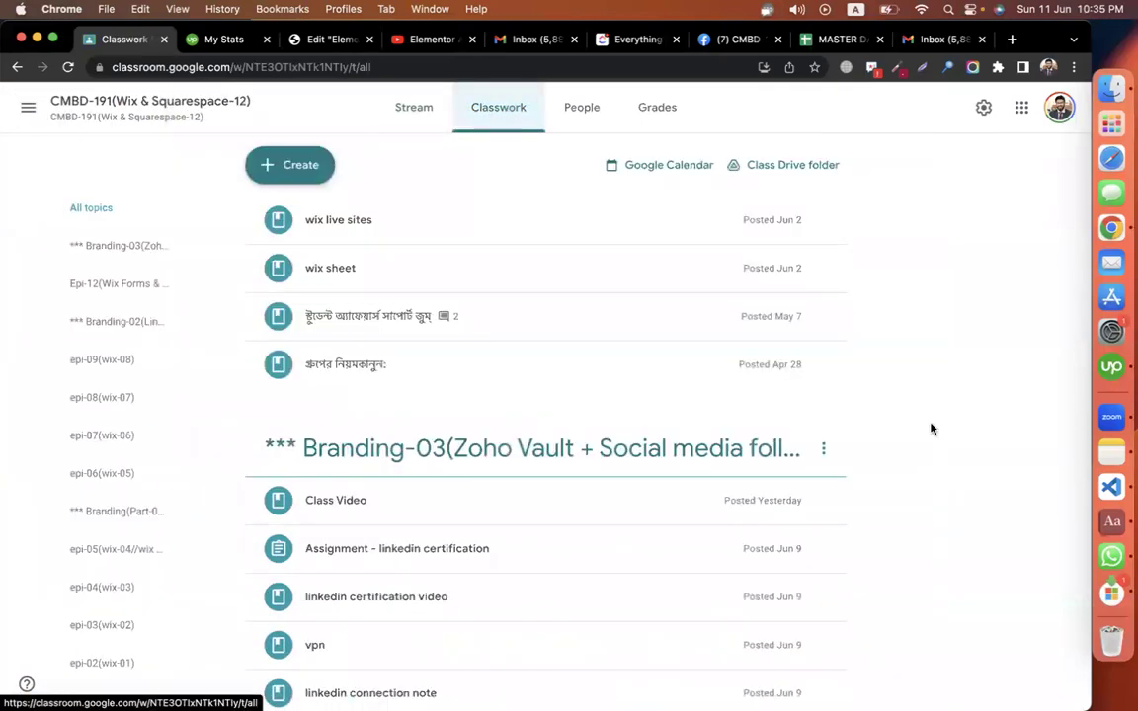
# Copy the full instructions of "Assignment - linkedin certification" in the Branding-03 topic and close its editor without changes
pyautogui.scroll(-3, 930, 427)
pyautogui.click(823, 423)
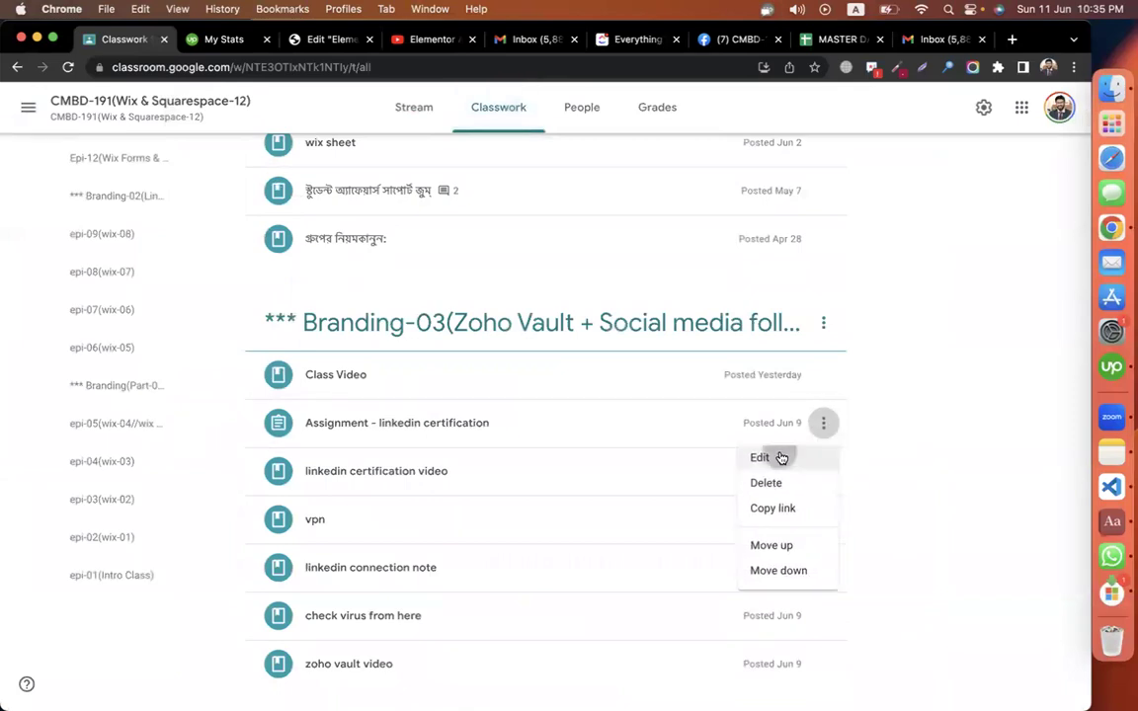
pyautogui.click(780, 457)
pyautogui.click(287, 288)
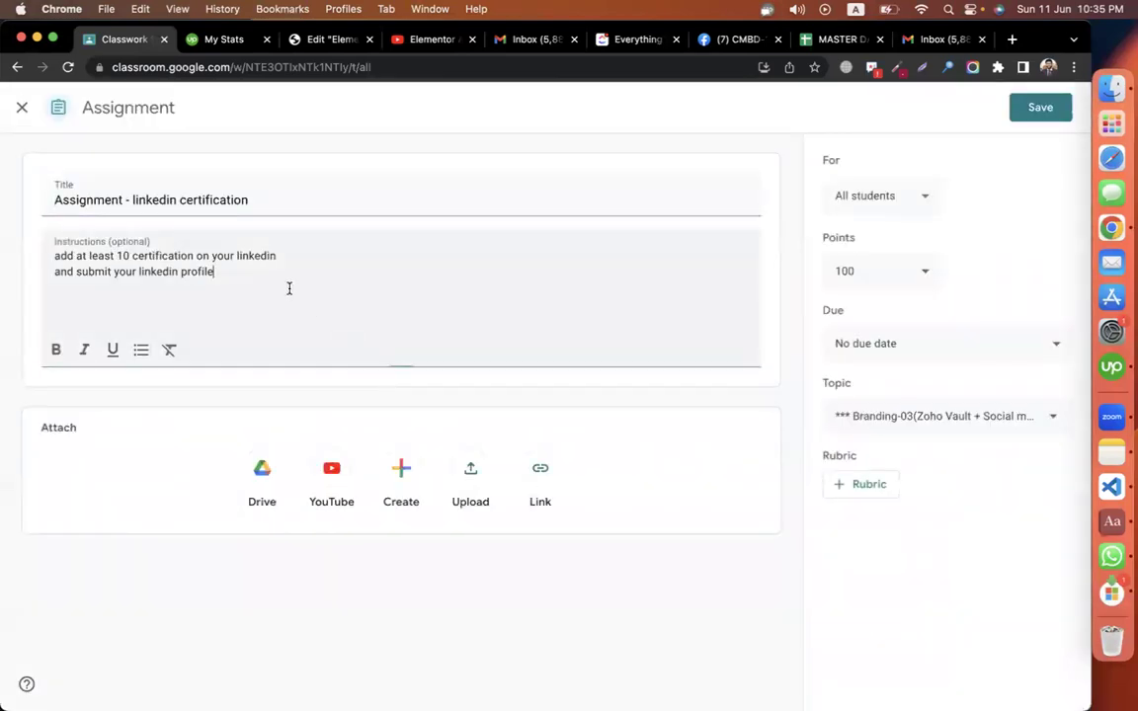
pyautogui.press('super+a')
pyautogui.press('super+c')
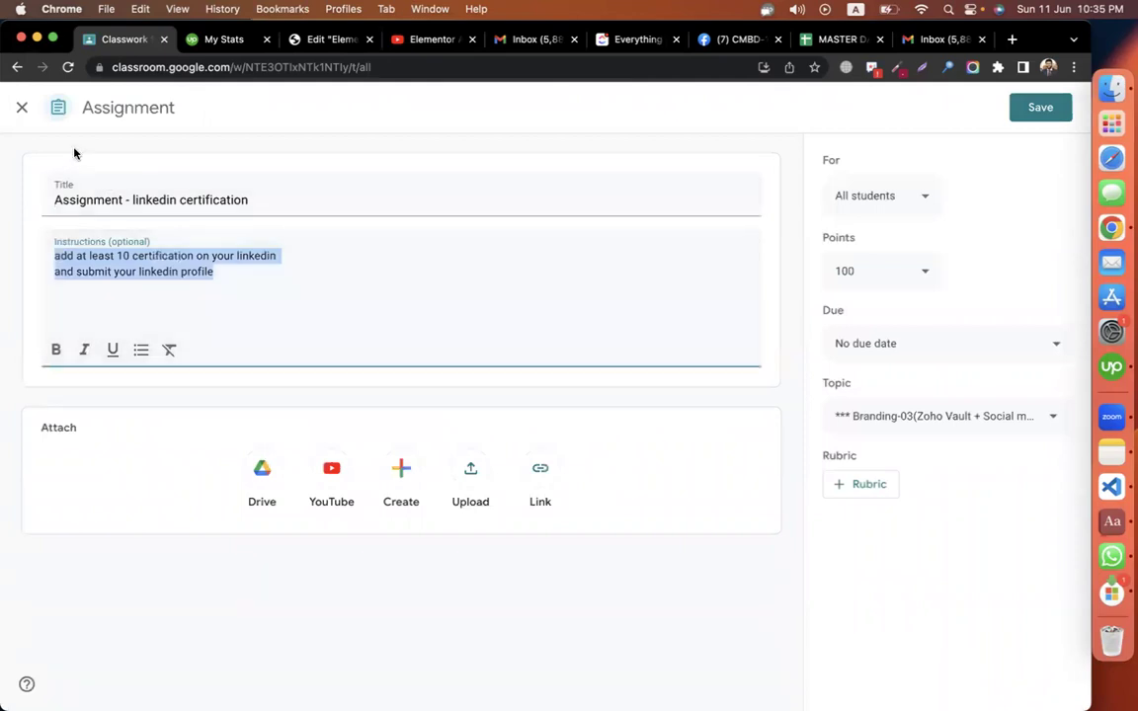
pyautogui.click(22, 108)
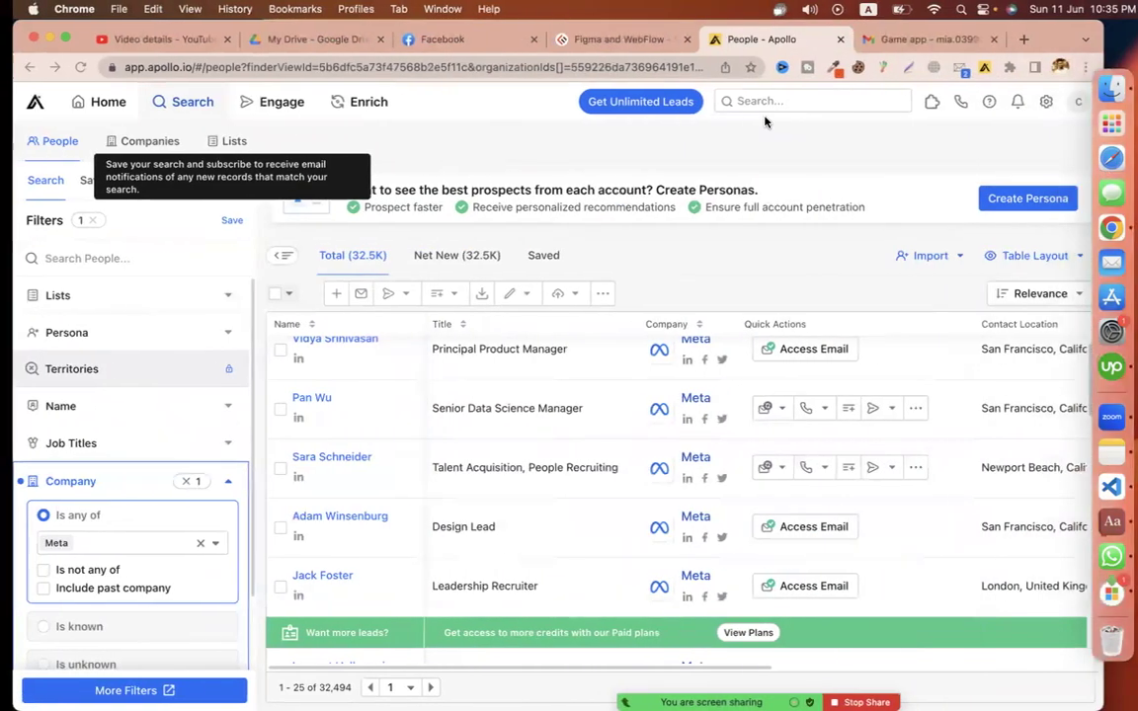
# In the Apollo people search, remove Meta from the company filter and open the contact location choices
pyautogui.click(192, 544)
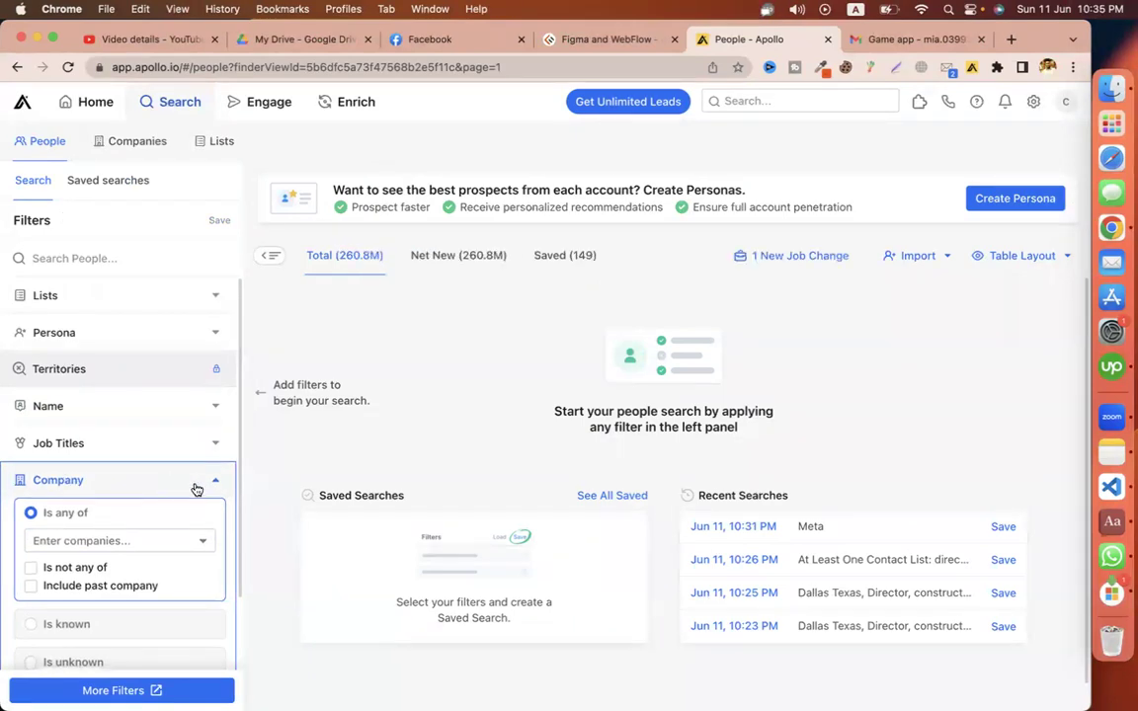
pyautogui.click(215, 481)
pyautogui.scroll(-1, 178, 454)
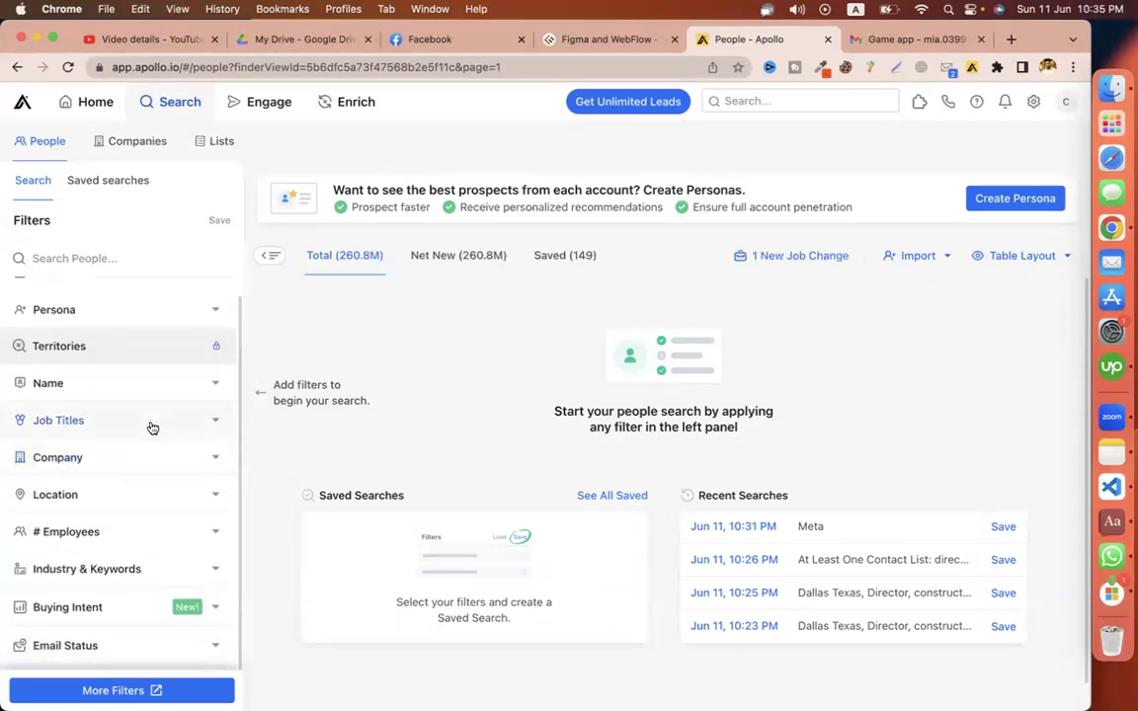
pyautogui.click(145, 497)
pyautogui.click(125, 539)
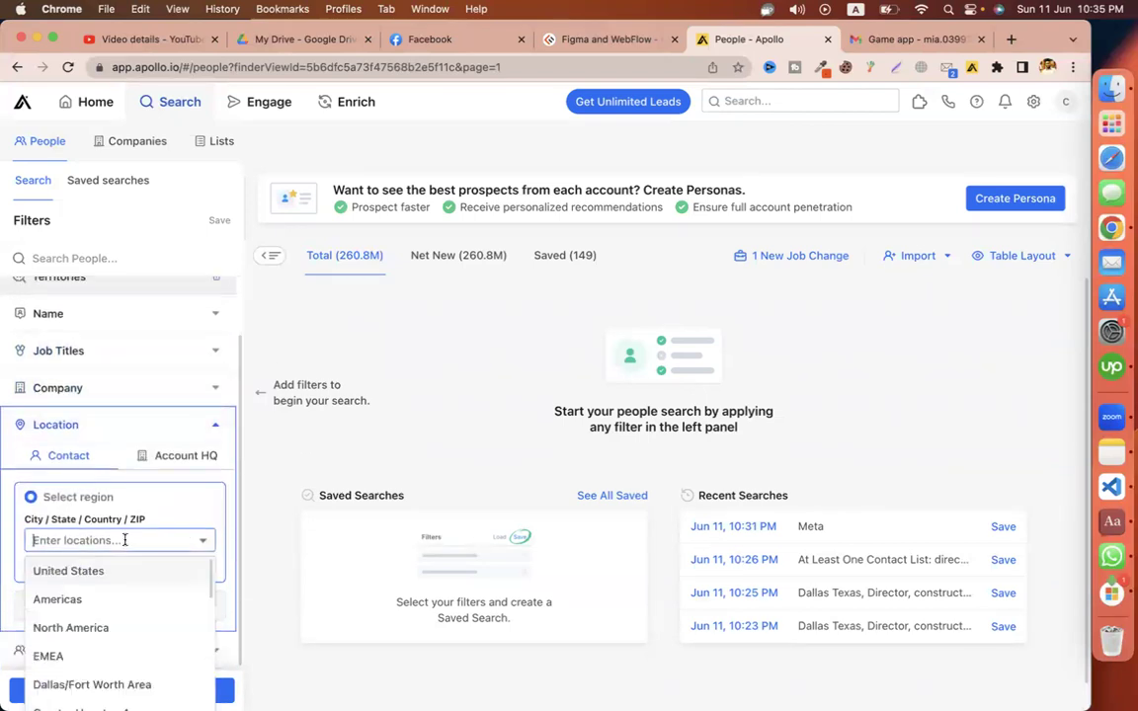
# Search Google for "dallas zip" in the browser tab showing the spam email and examine the Dallas zip codes
pyautogui.click(894, 40)
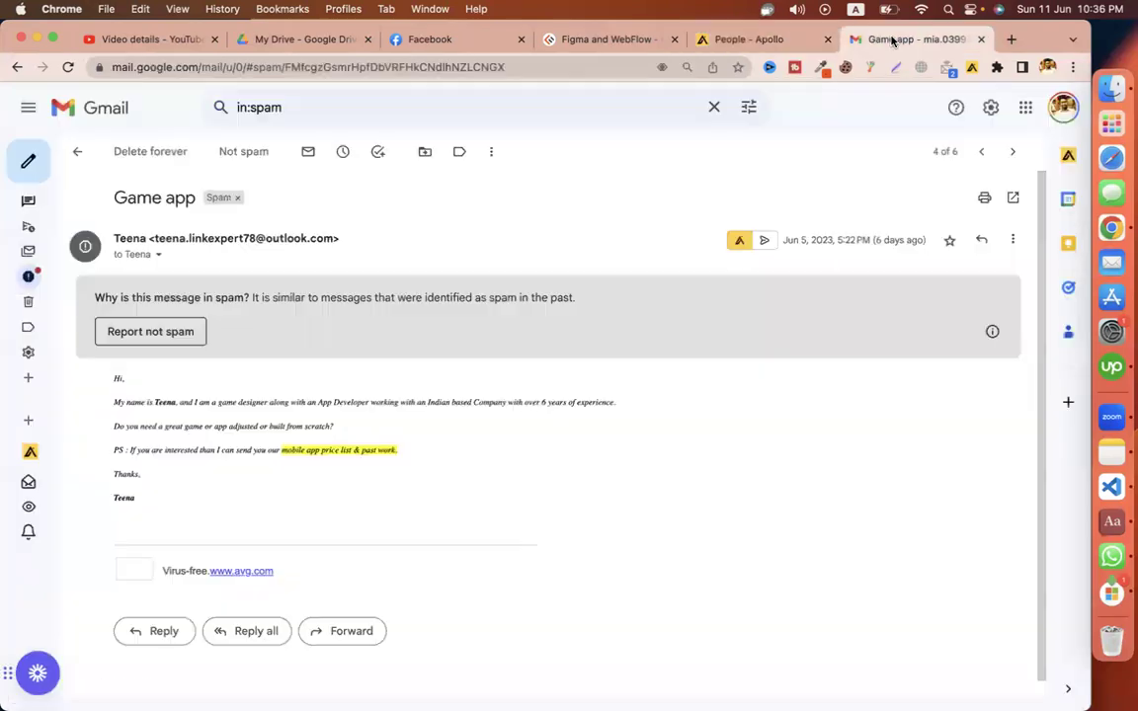
pyautogui.click(293, 73)
pyautogui.write('dall')
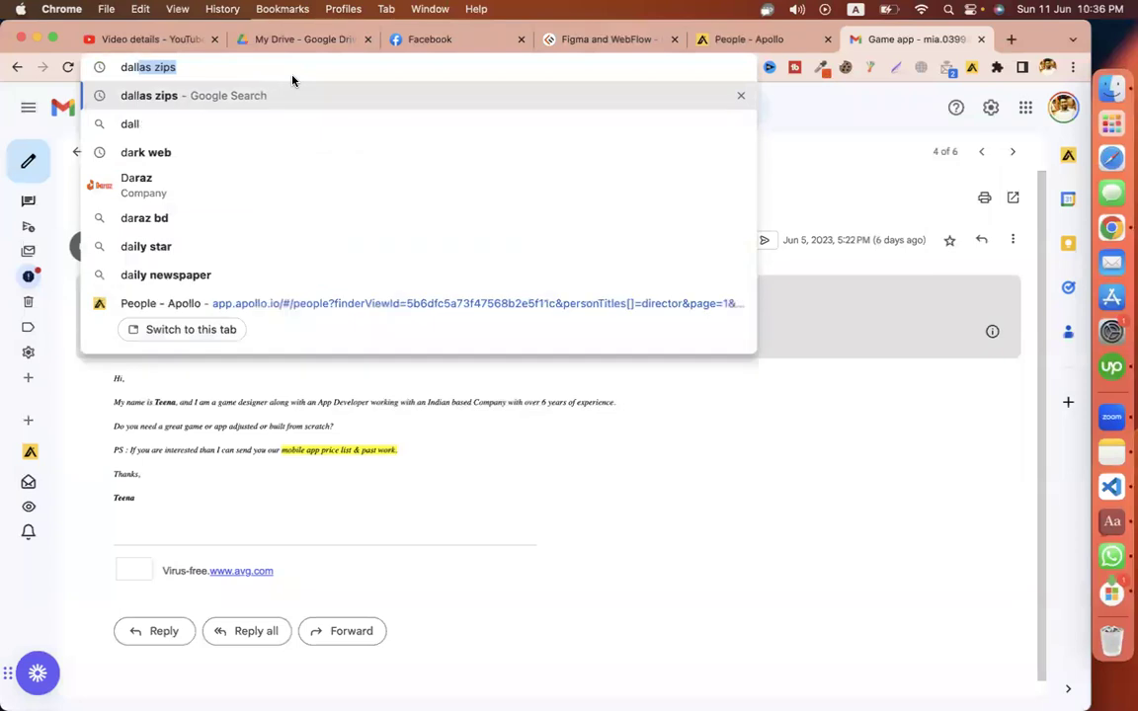
pyautogui.write('as zip')
pyautogui.press('Return')
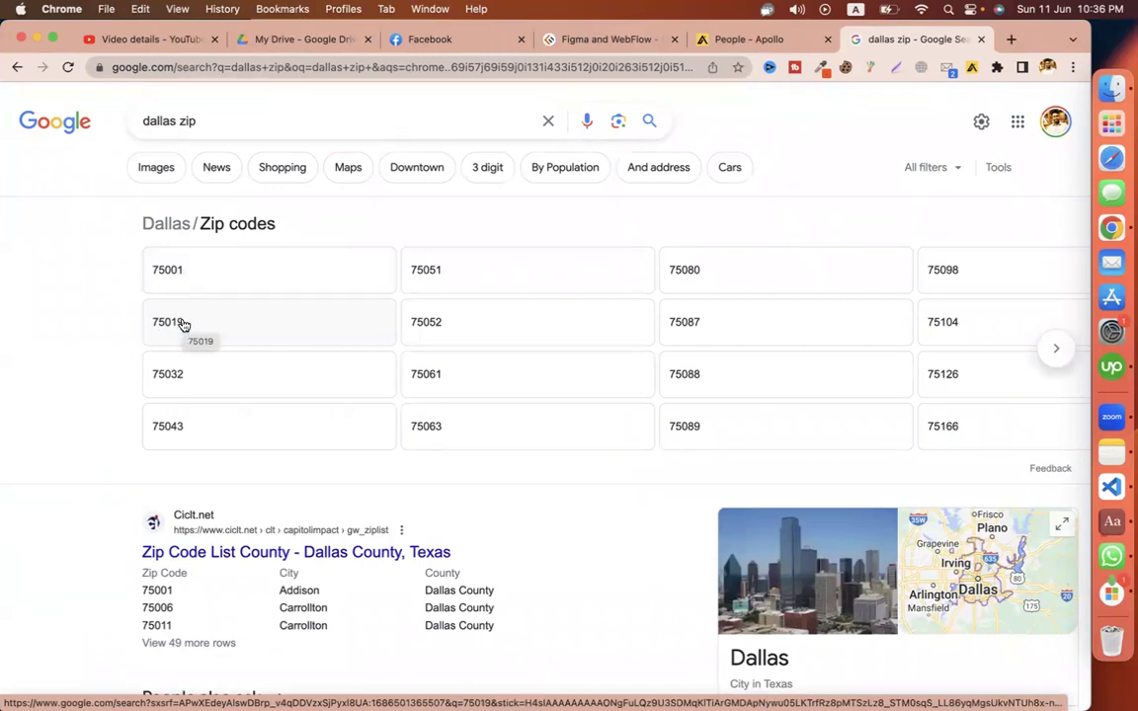
pyautogui.click(175, 386)
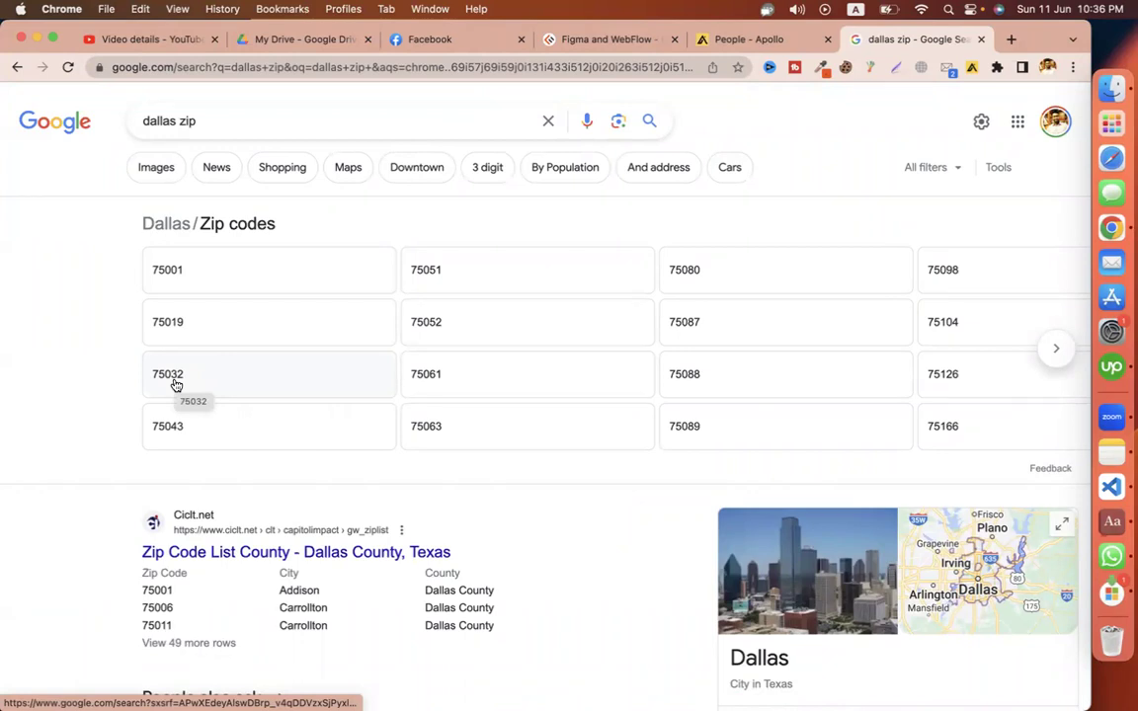
# Switch to the Google Classroom window and open the classwork of the CMBD-196(Lead Generation) class
pyautogui.hotkey('ctrl', 'Left')
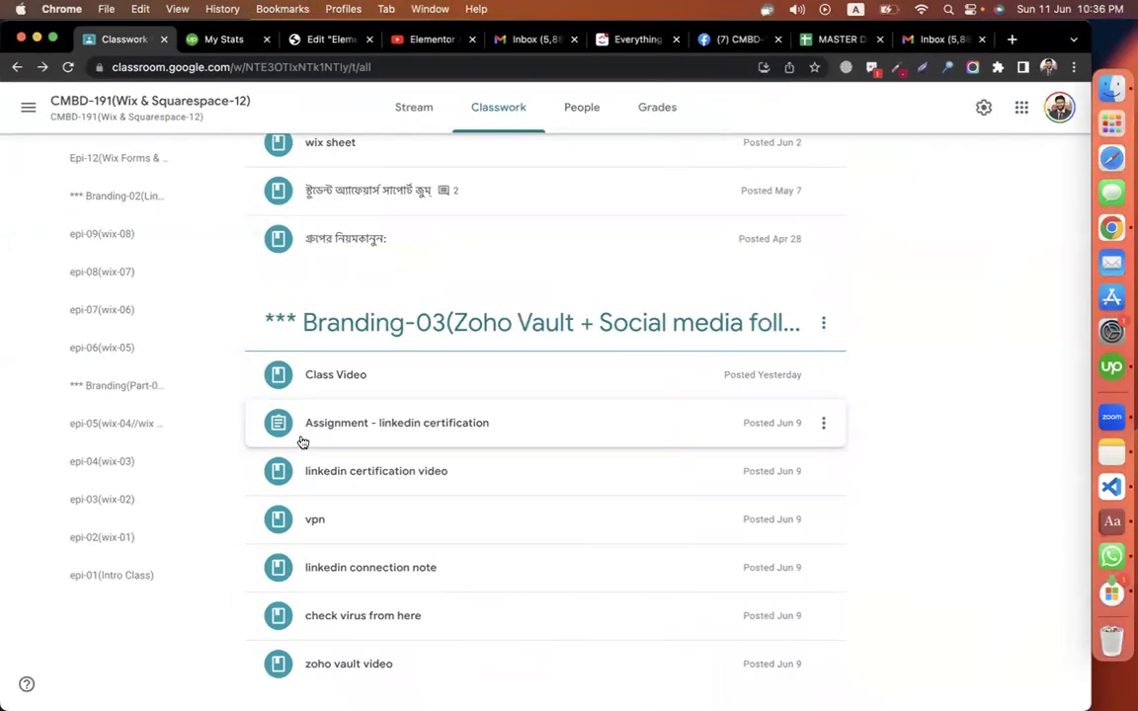
pyautogui.click(28, 107)
pyautogui.scroll(-5, 135, 400)
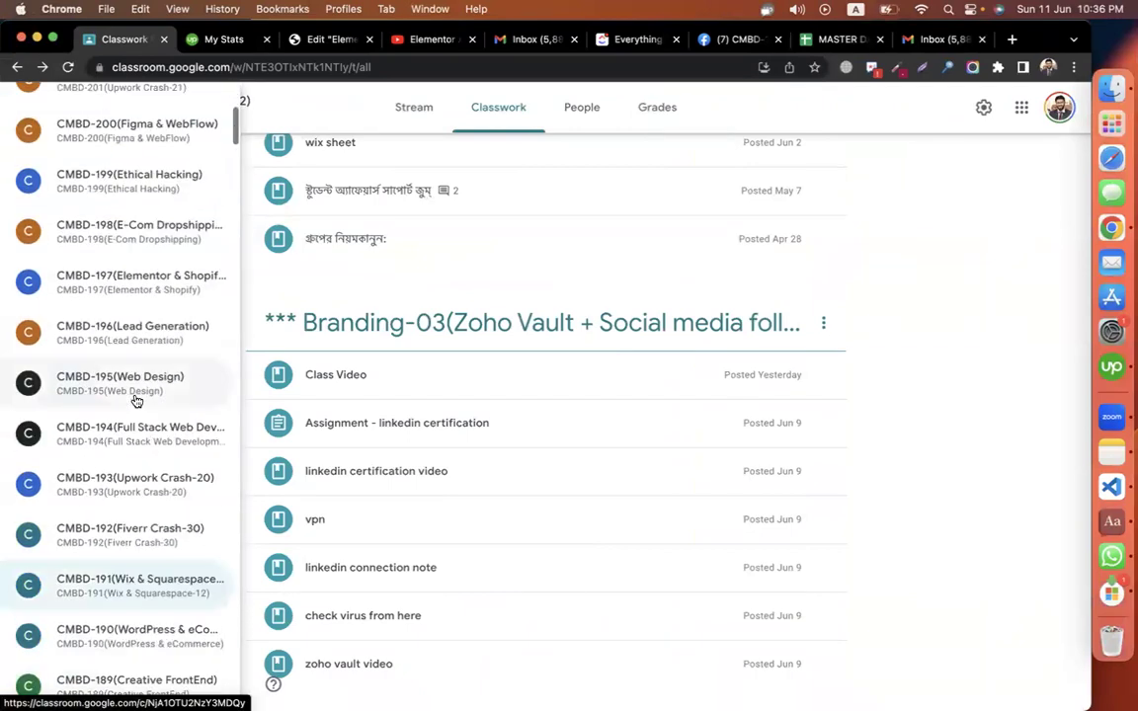
pyautogui.click(131, 331)
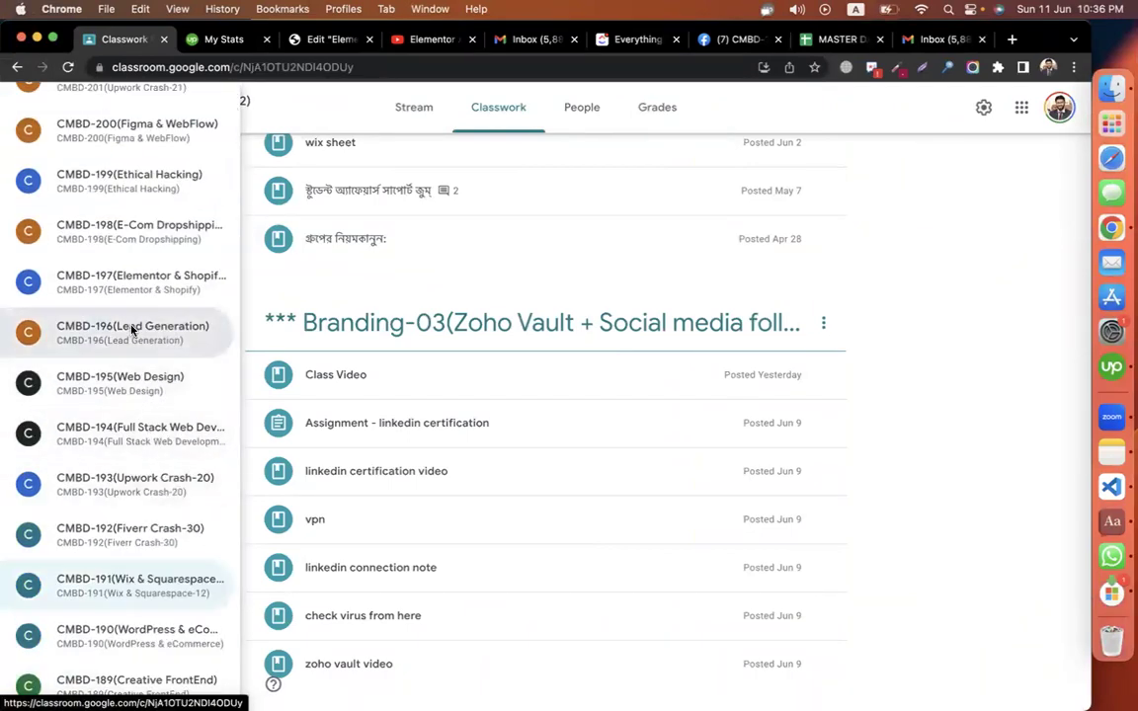
pyautogui.click(521, 107)
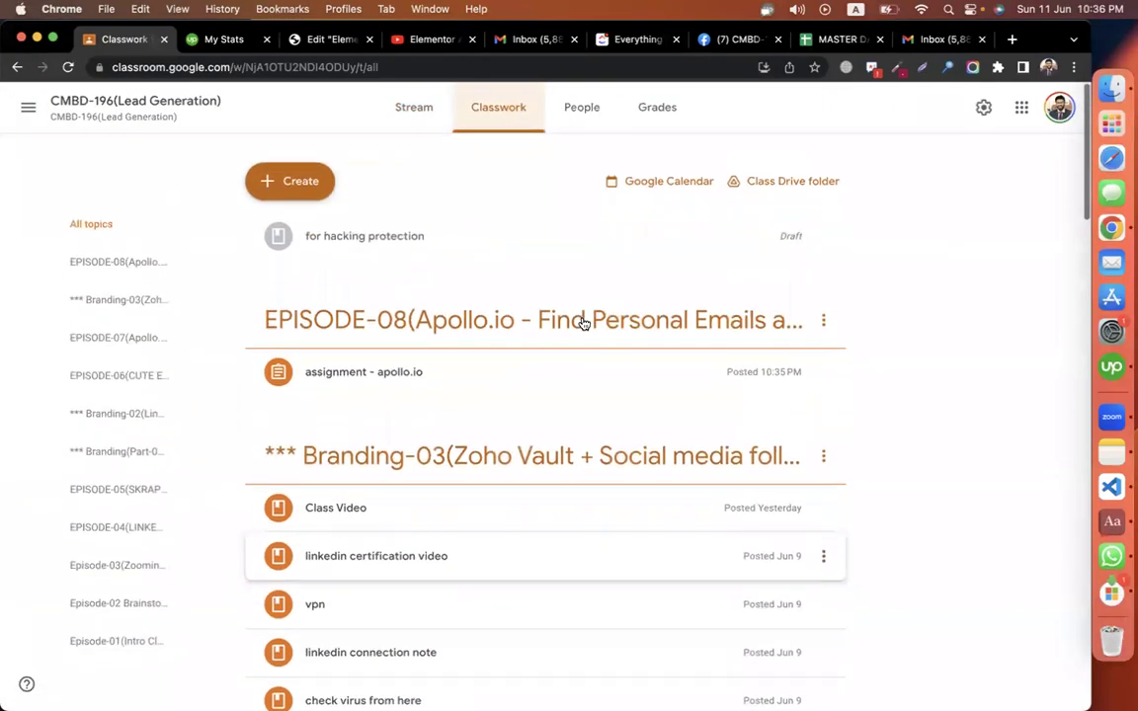
# Create an assignment titled "assignment - linkedin" and paste the copied certification instructions into it
pyautogui.click(298, 167)
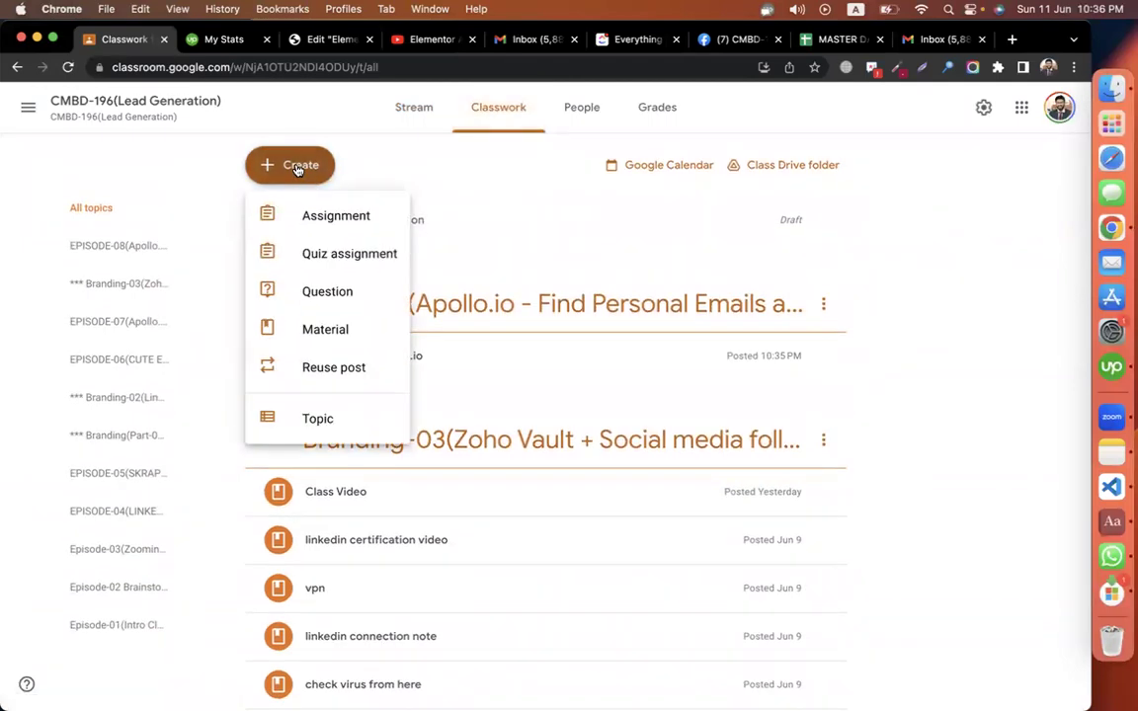
pyautogui.click(330, 216)
pyautogui.write('ass')
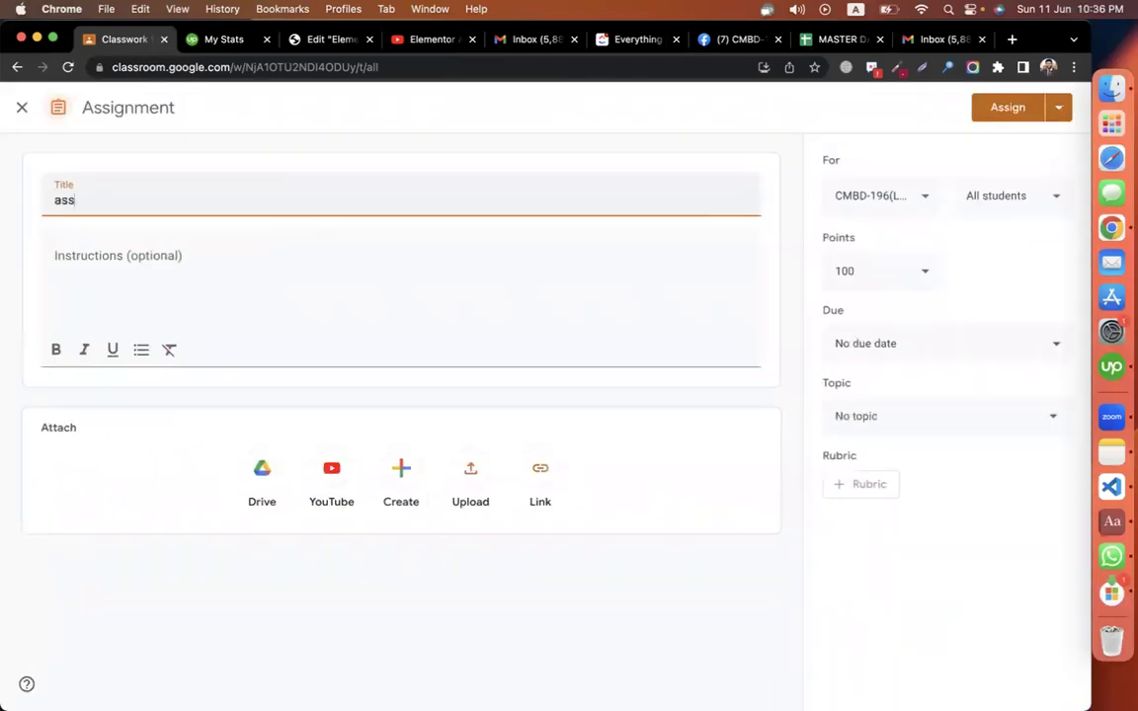
pyautogui.write('ignment - linkedin')
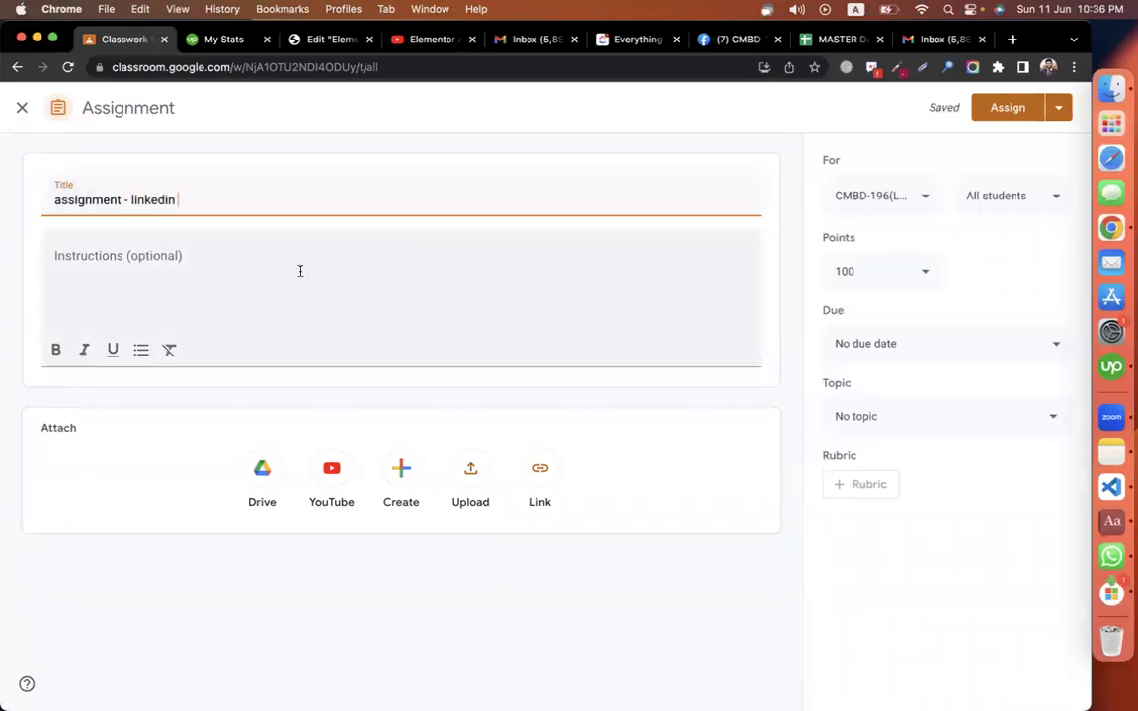
pyautogui.click(297, 270)
pyautogui.press('super+v')
# File the assignment under the Branding-03 (Zoho Vault + Social media) topic and assign it to the class
pyautogui.click(886, 408)
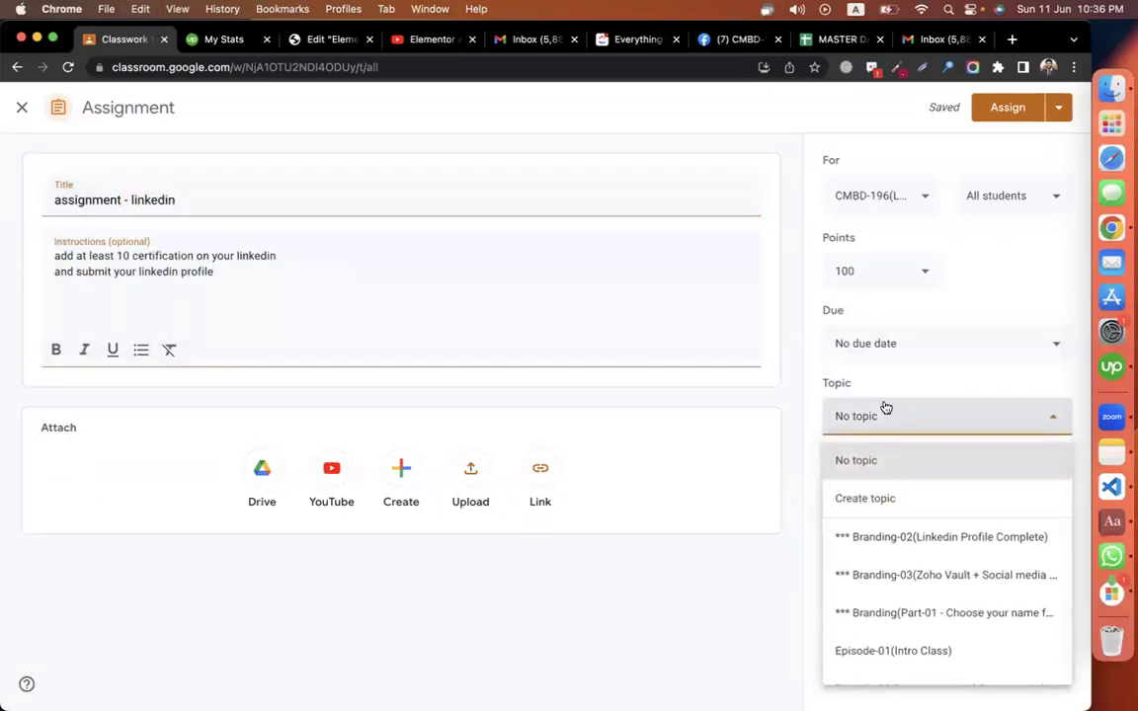
pyautogui.scroll(-5, 974, 610)
pyautogui.scroll(5, 974, 609)
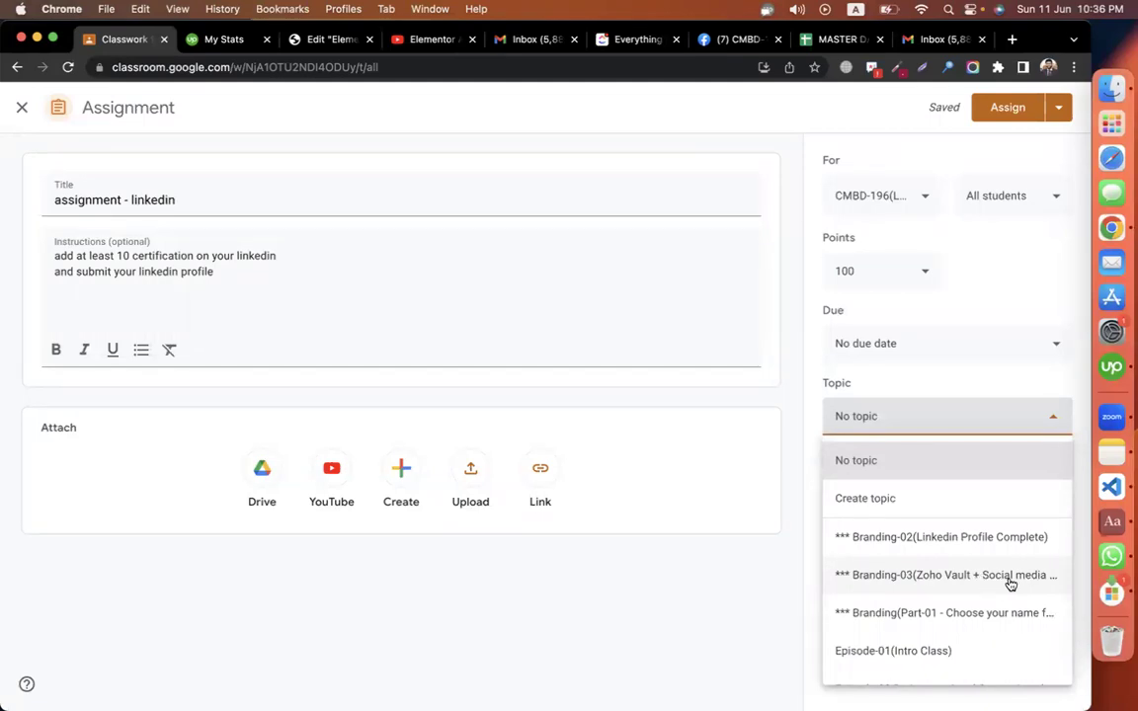
pyautogui.click(1010, 584)
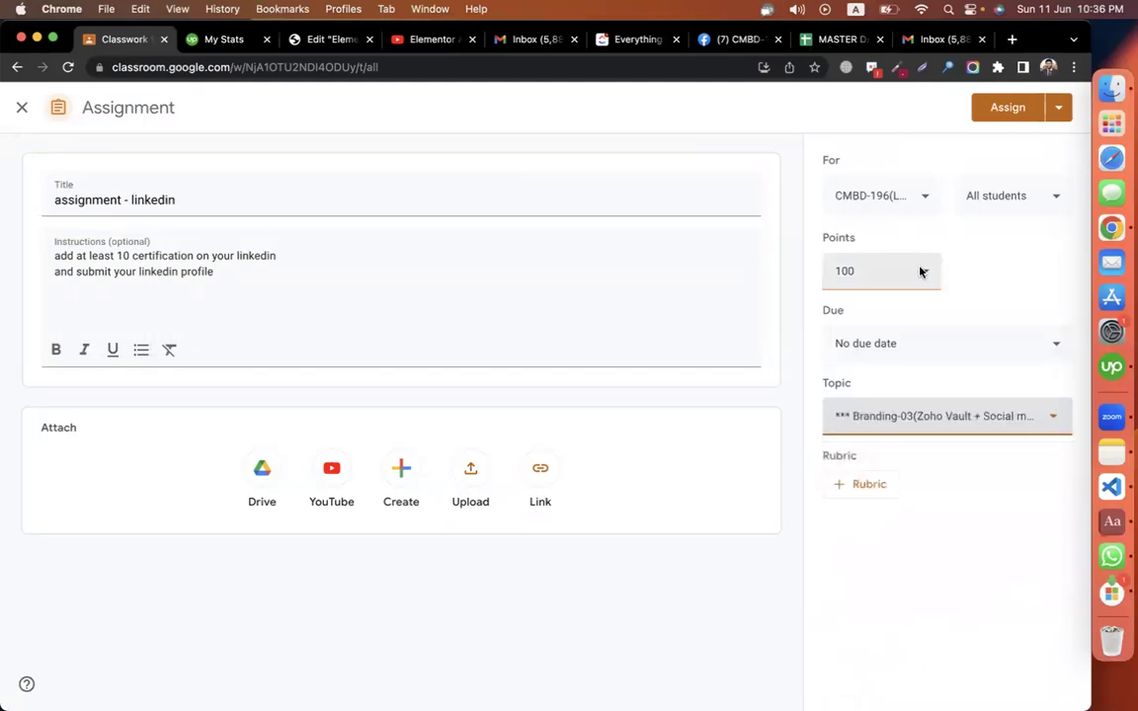
pyautogui.click(998, 109)
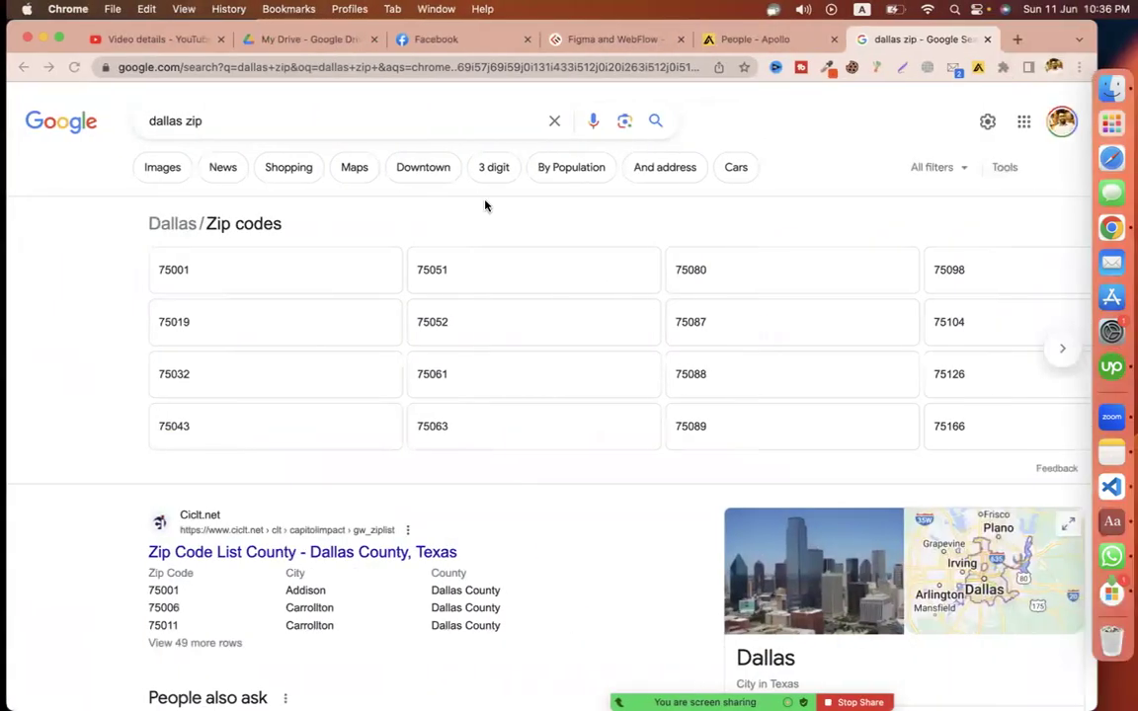
# Return to the other browser window's tabs and open My Drive in Google Drive
pyautogui.click(731, 39)
pyautogui.click(393, 73)
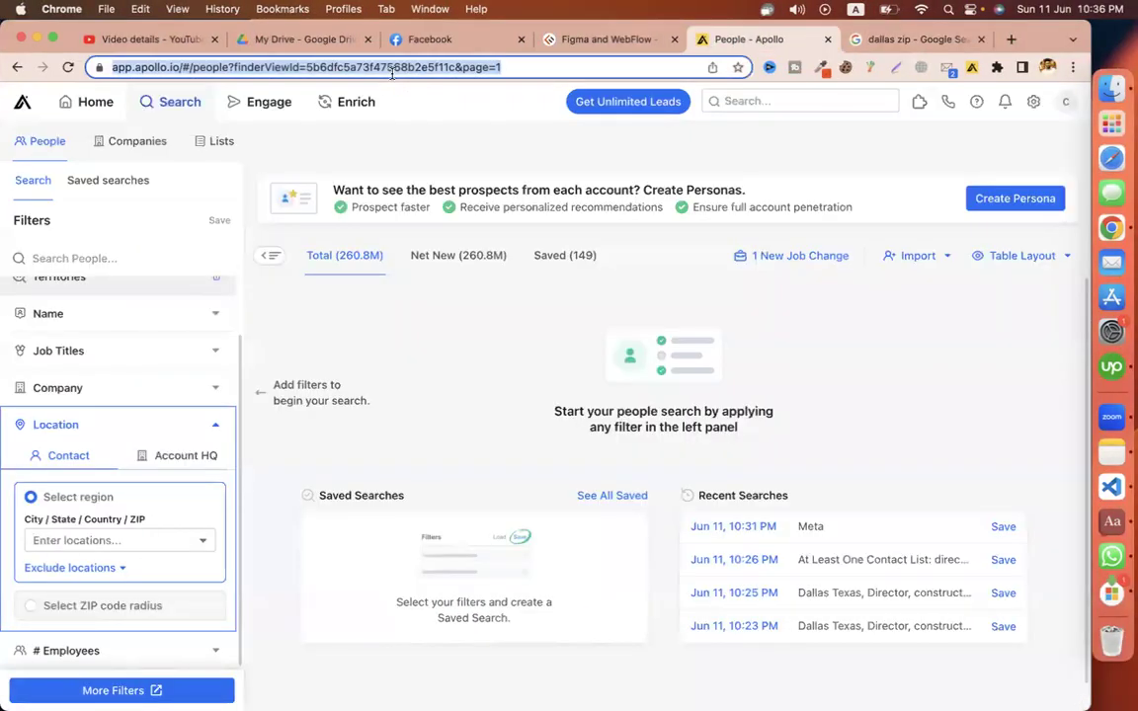
pyautogui.click(271, 42)
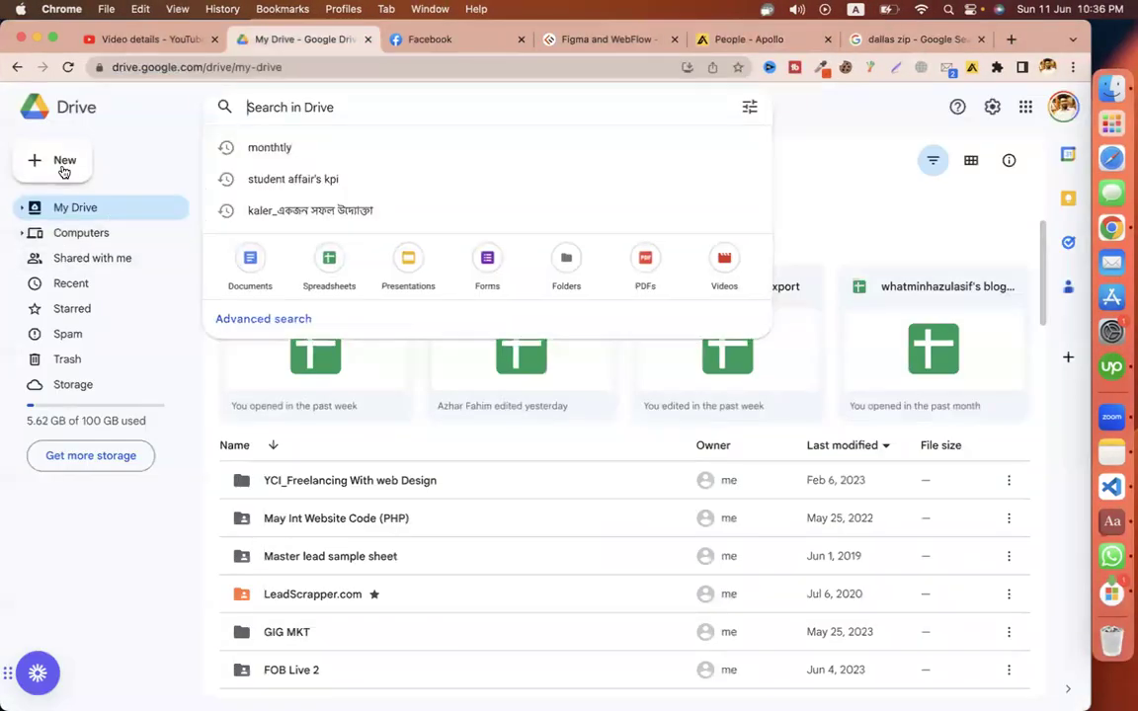
pyautogui.click(54, 160)
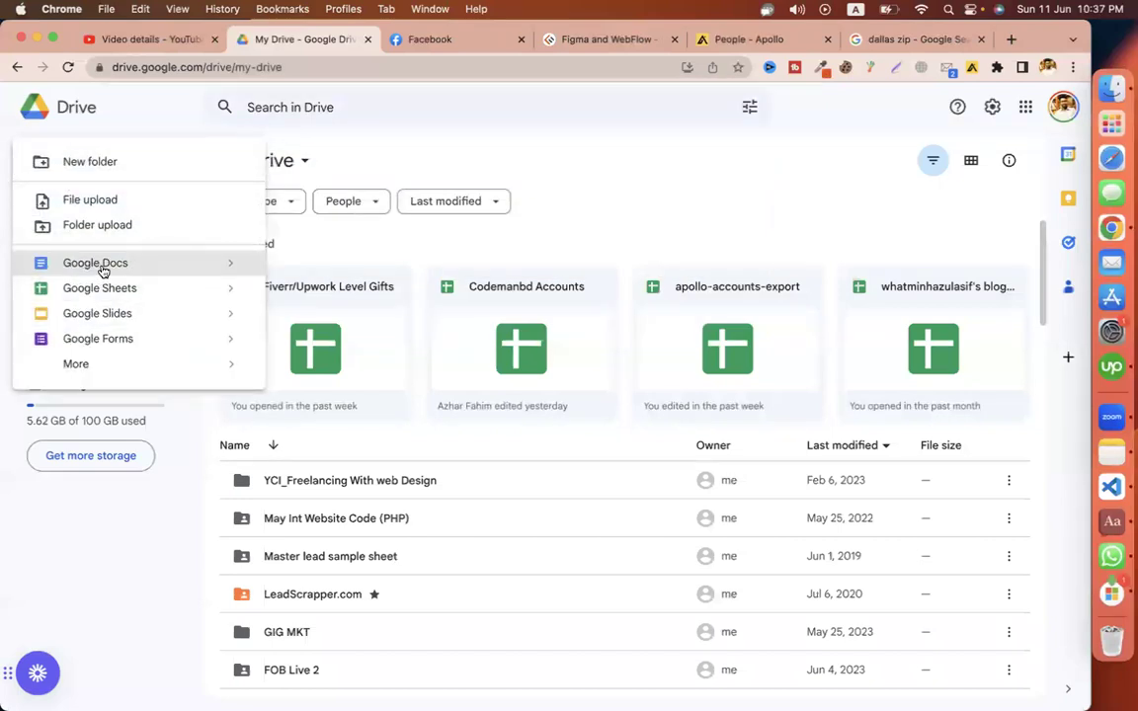
pyautogui.click(99, 202)
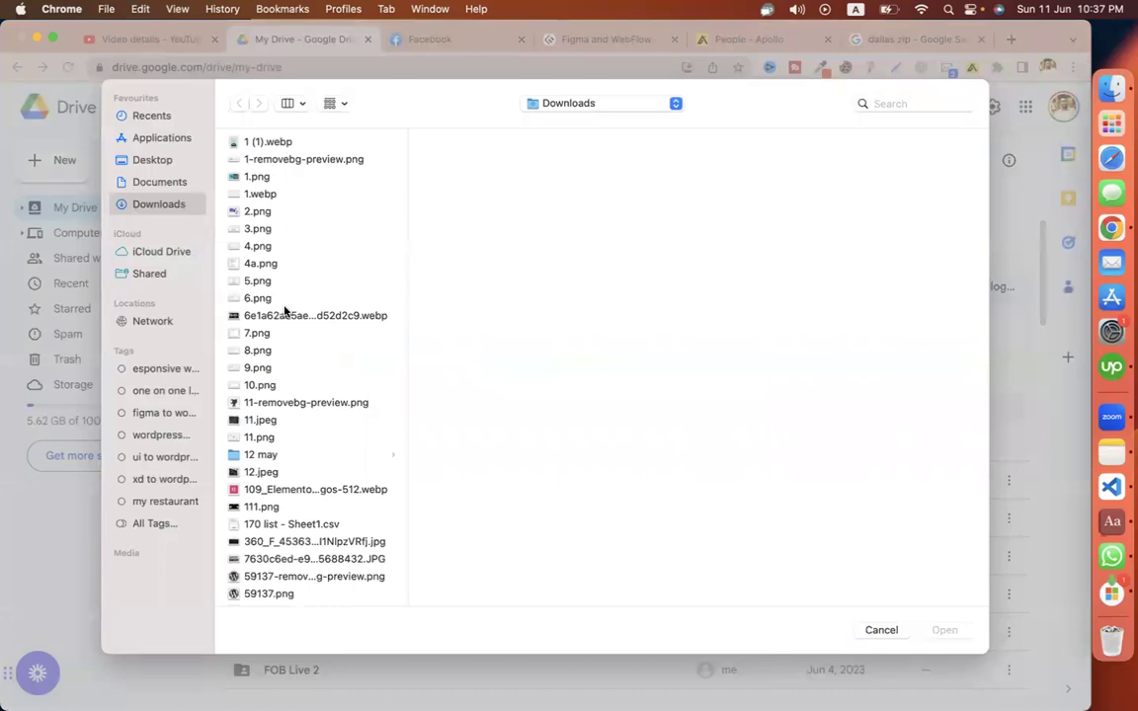
pyautogui.click(284, 313)
pyautogui.hotkey('shift', 'Up')
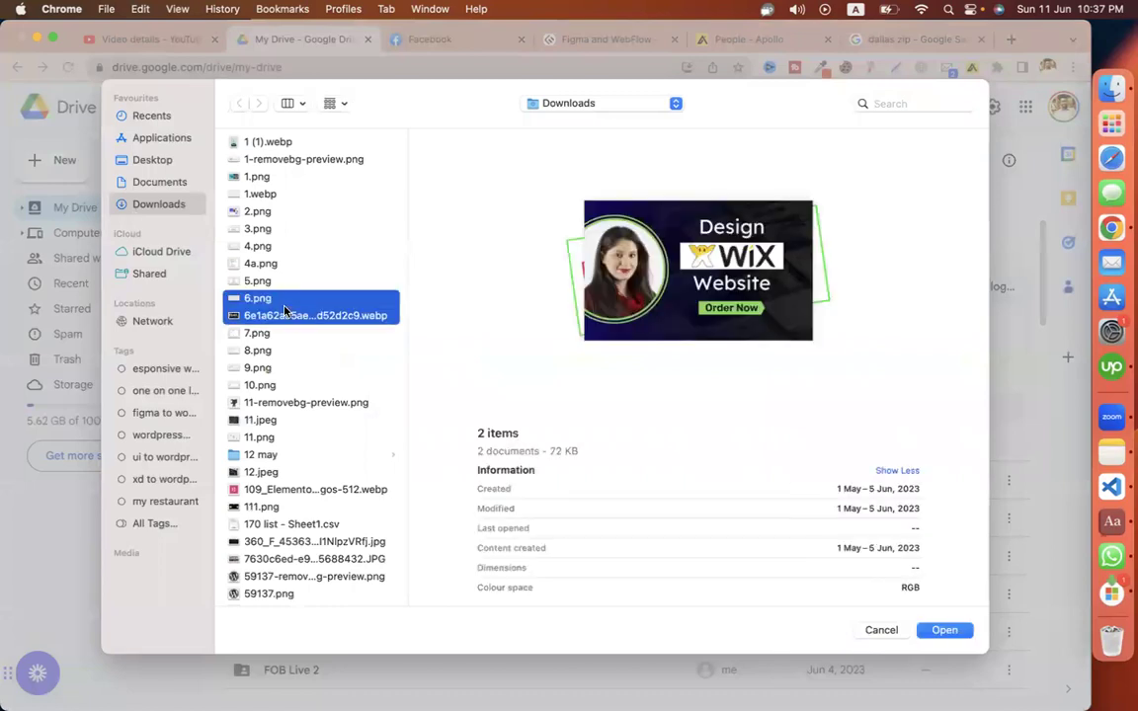
pyautogui.write('ap')
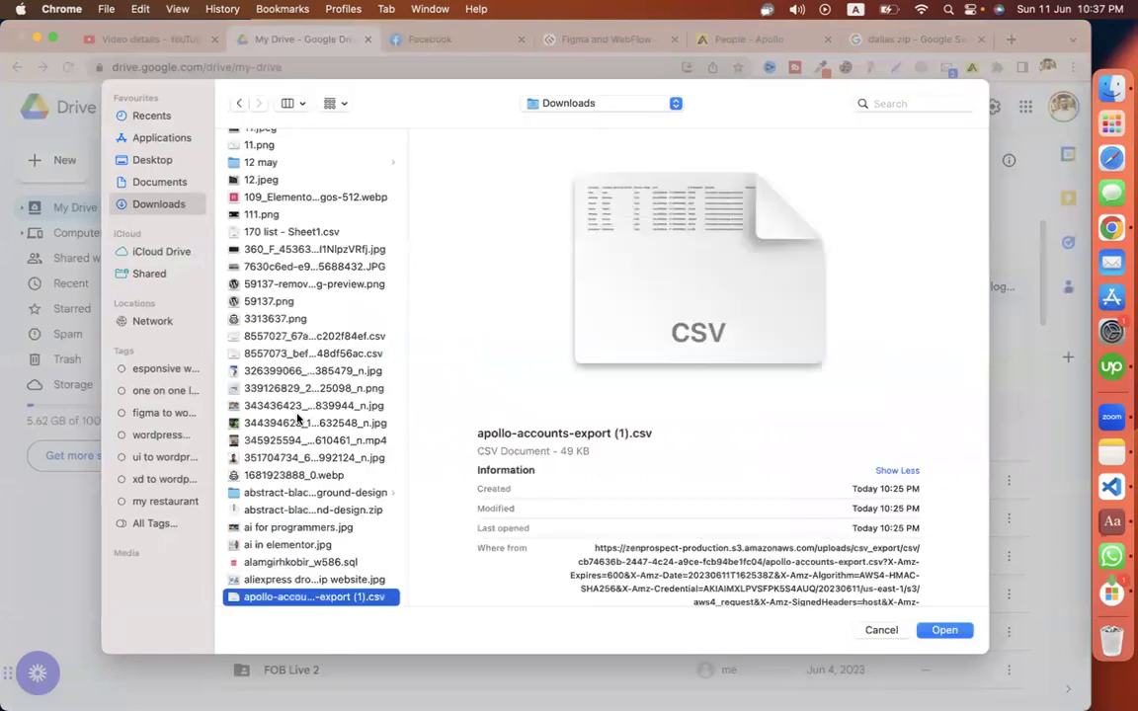
pyautogui.press('Return')
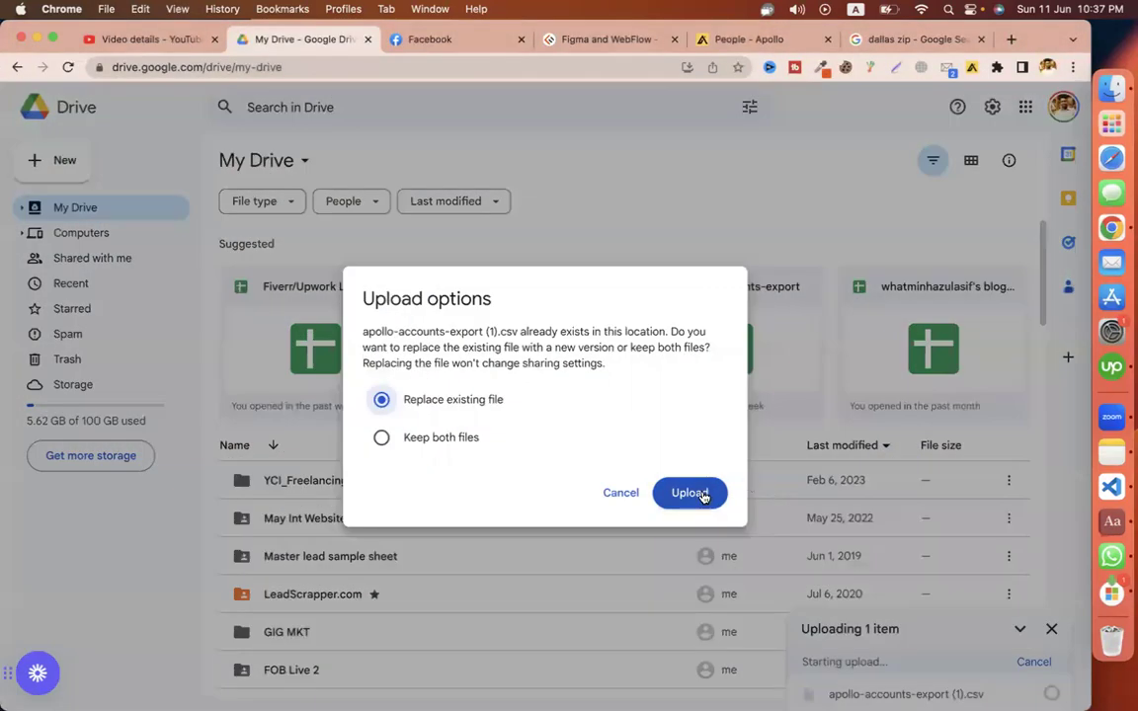
pyautogui.click(620, 493)
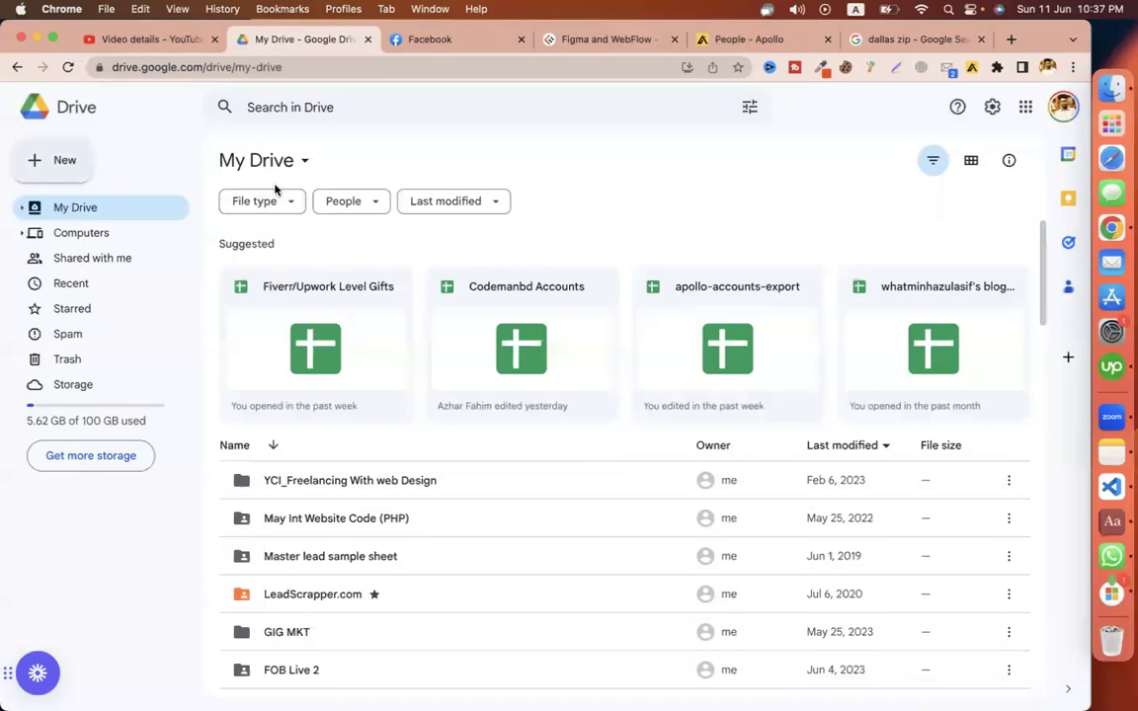
# Upload apollo-accounts-export.csv from Downloads to My Drive, replacing the existing file
pyautogui.click(54, 162)
pyautogui.click(105, 196)
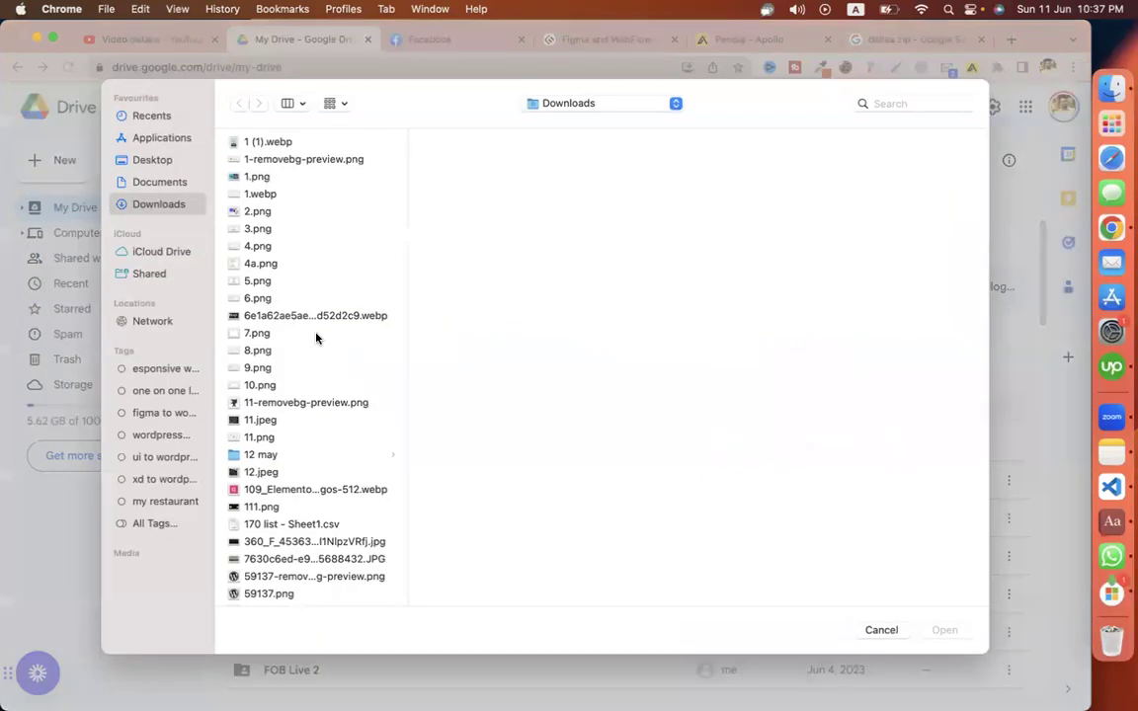
pyautogui.click(333, 493)
pyautogui.write('apollo')
pyautogui.press('Down')
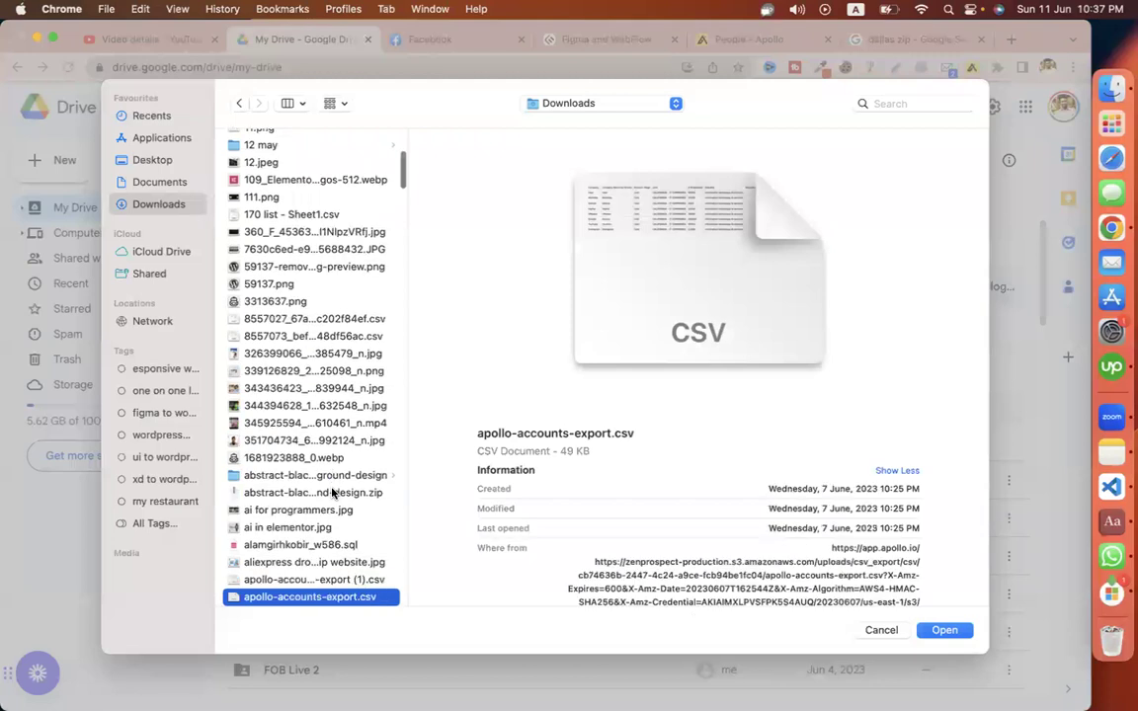
pyautogui.press('Return')
pyautogui.click(690, 491)
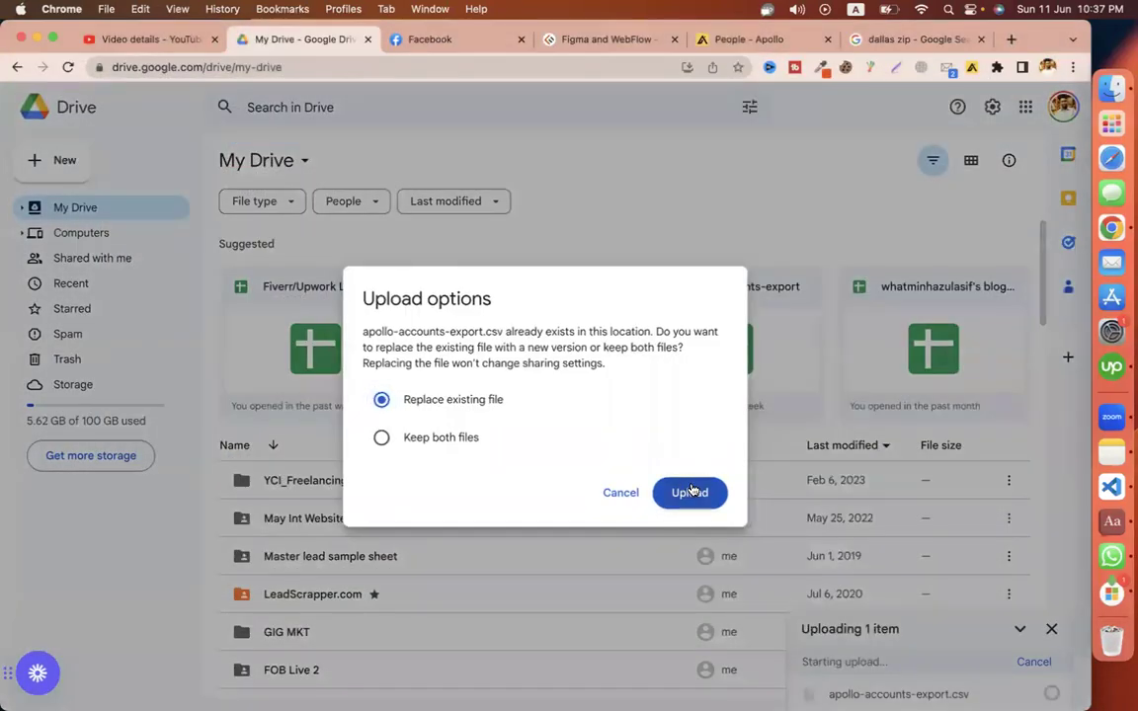
# Open the uploaded apollo-accounts-export.csv with Google Sheets
pyautogui.click(969, 690)
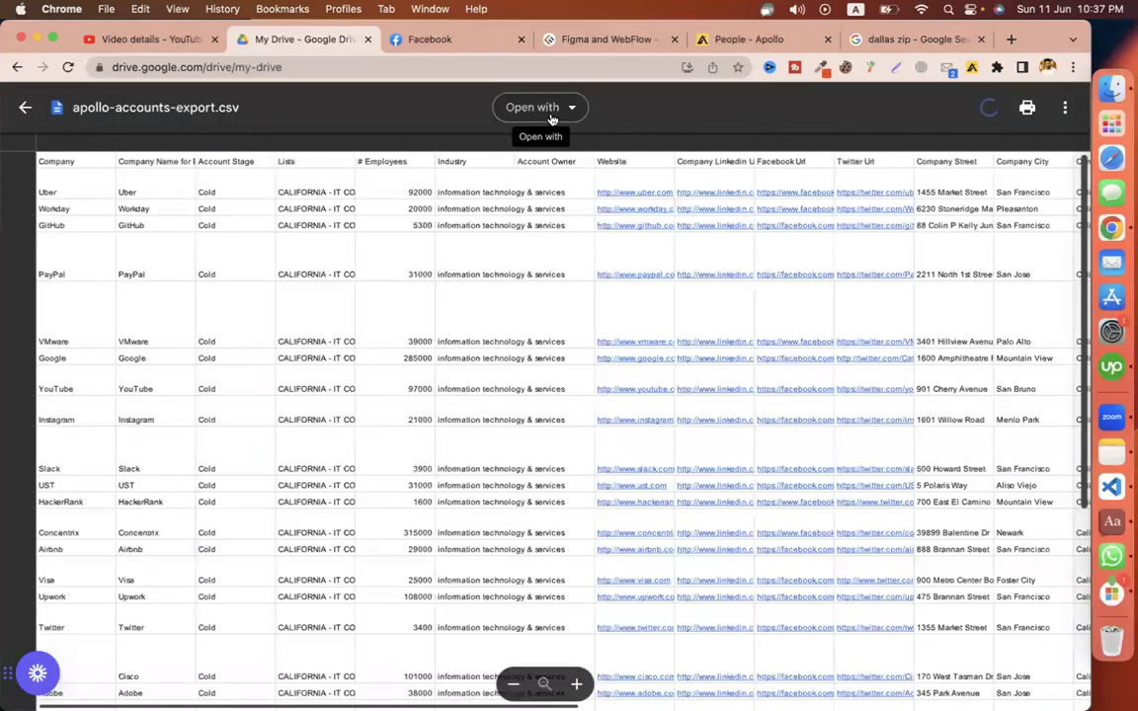
pyautogui.click(551, 114)
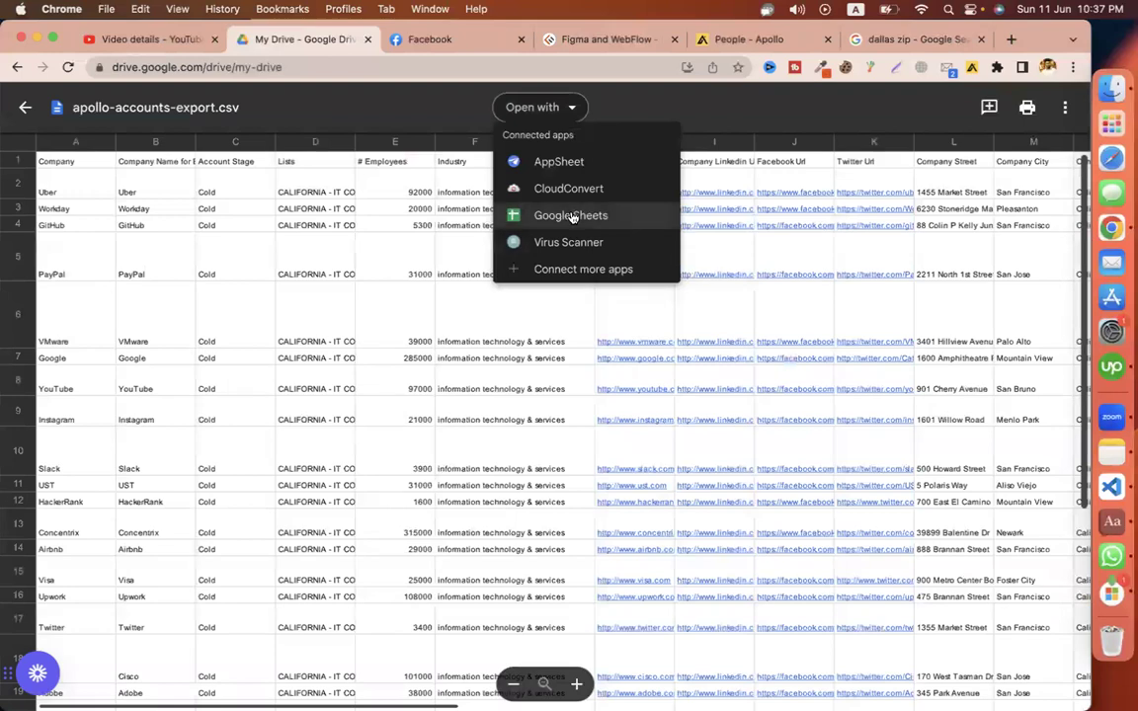
pyautogui.click(571, 216)
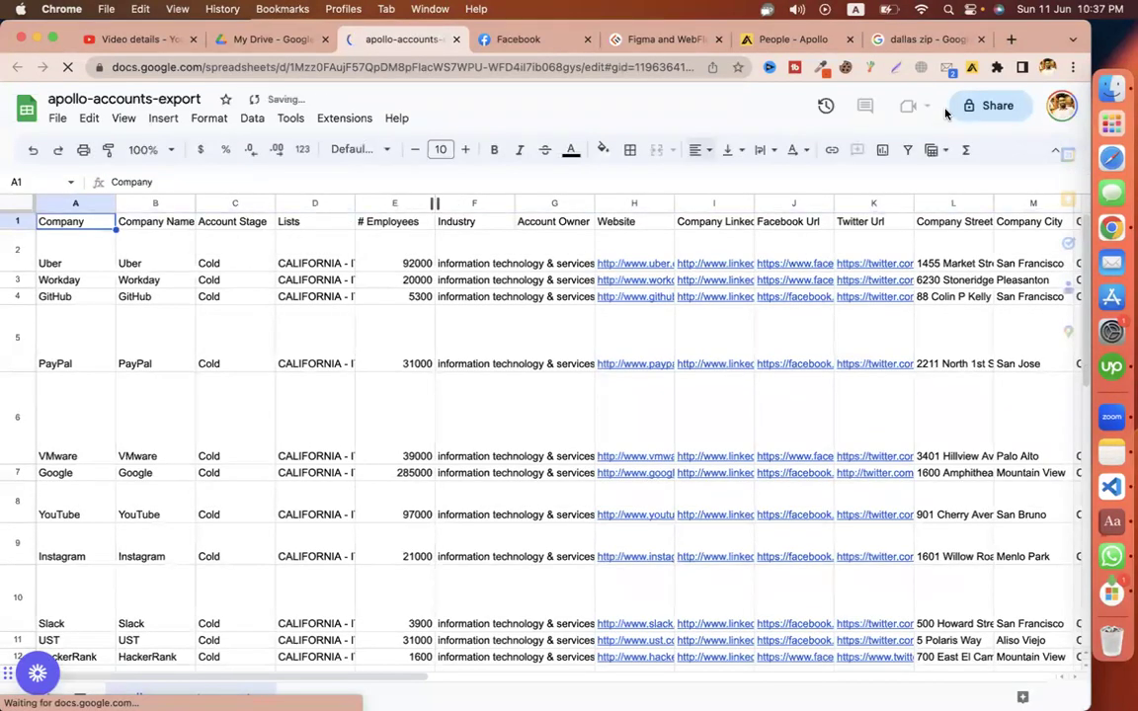
# Share the apollo-accounts-export spreadsheet with anyone with the link and copy its sharing link
pyautogui.click(976, 109)
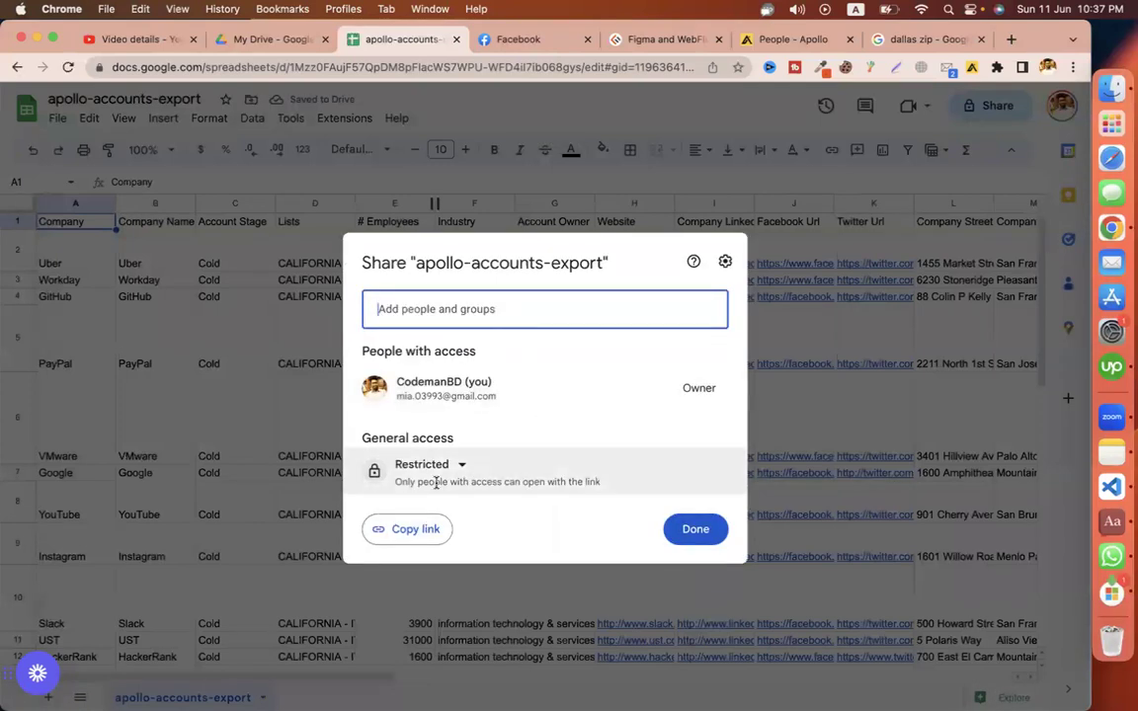
pyautogui.click(434, 466)
pyautogui.click(478, 535)
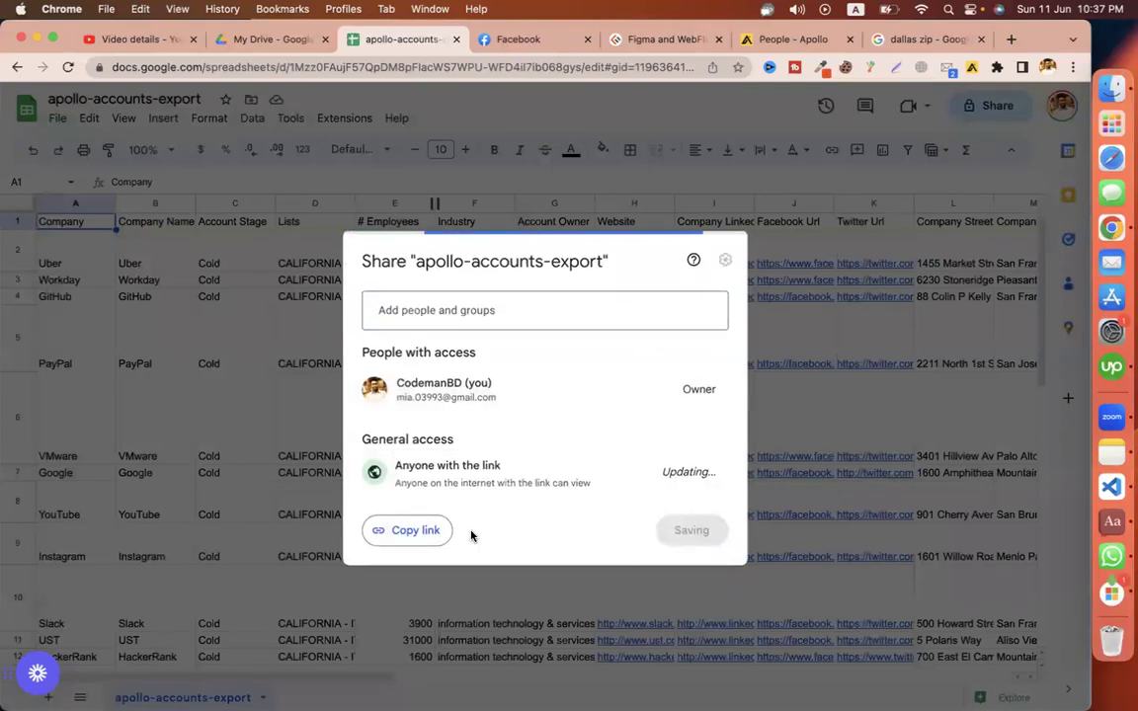
pyautogui.click(395, 531)
pyautogui.click(691, 530)
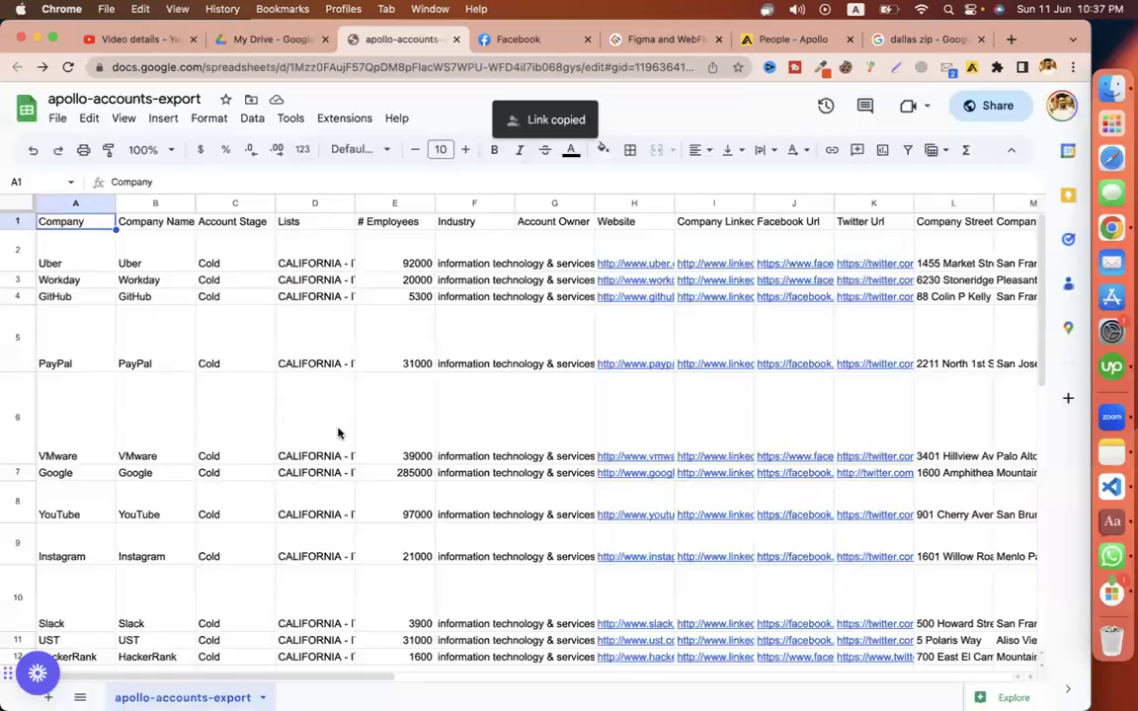
pyautogui.moveTo(634, 657)
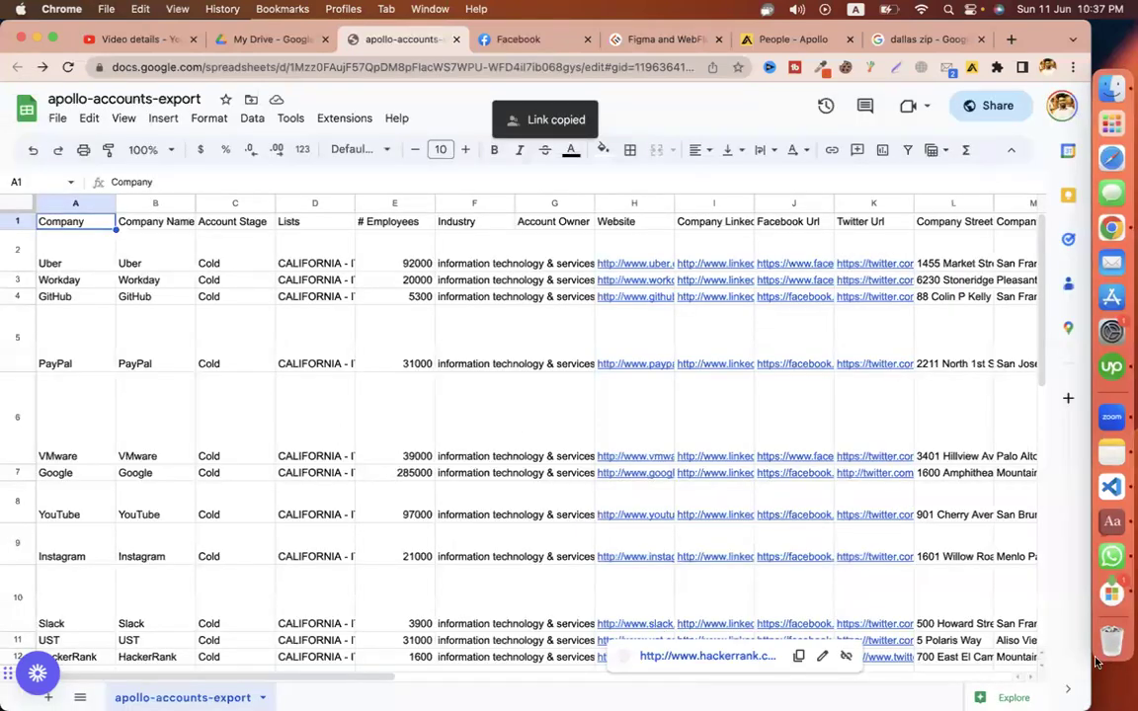